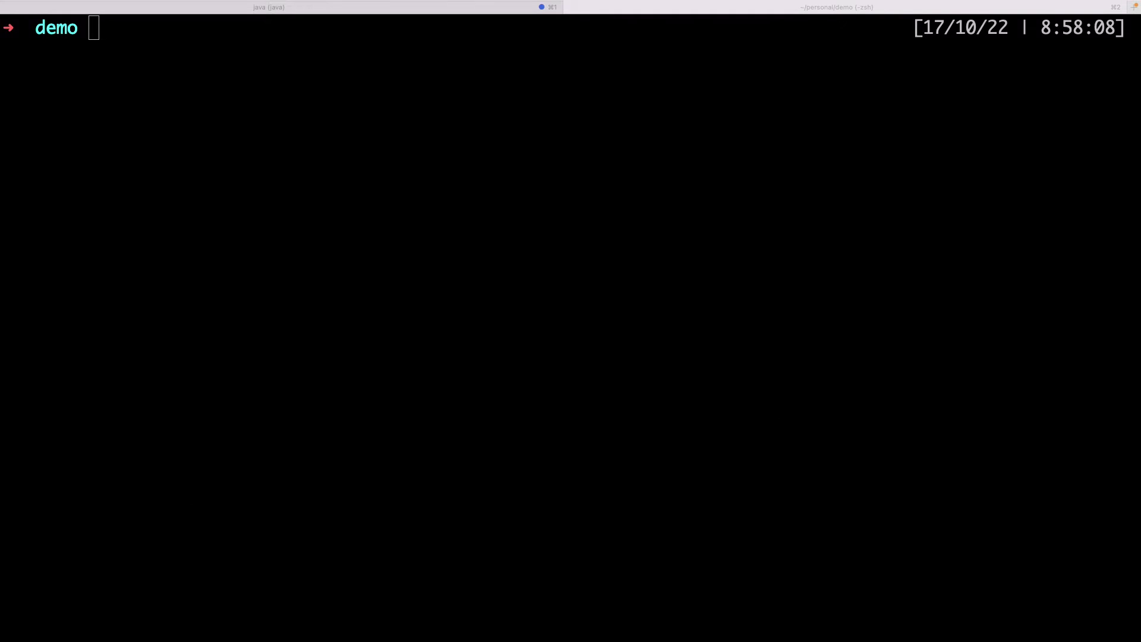
type("cur")
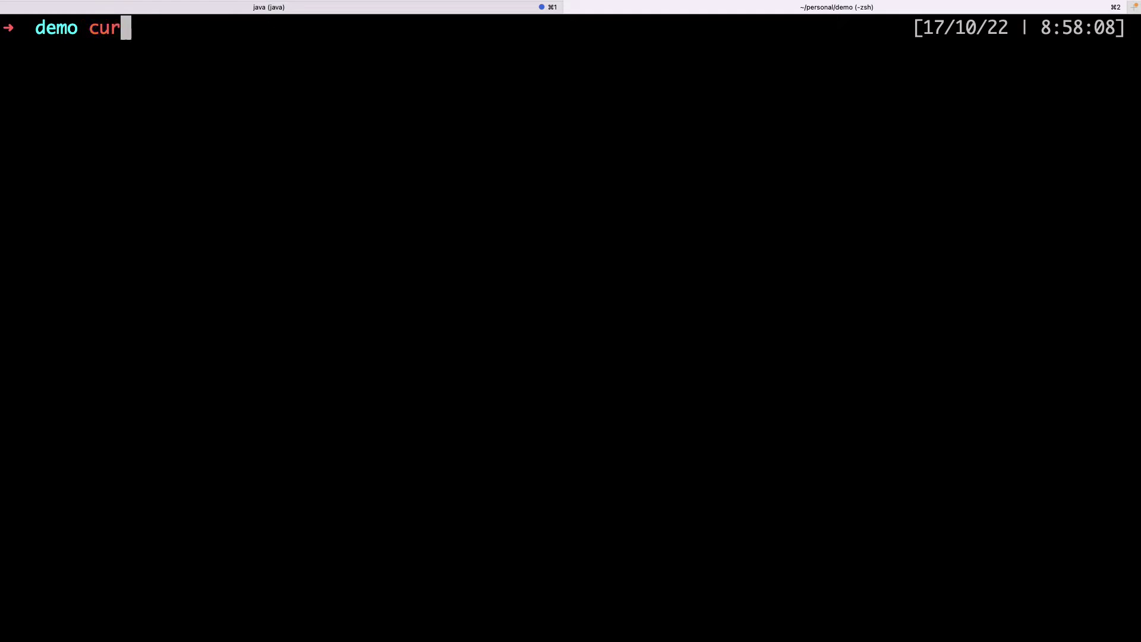
type("l loacalhost:8080")
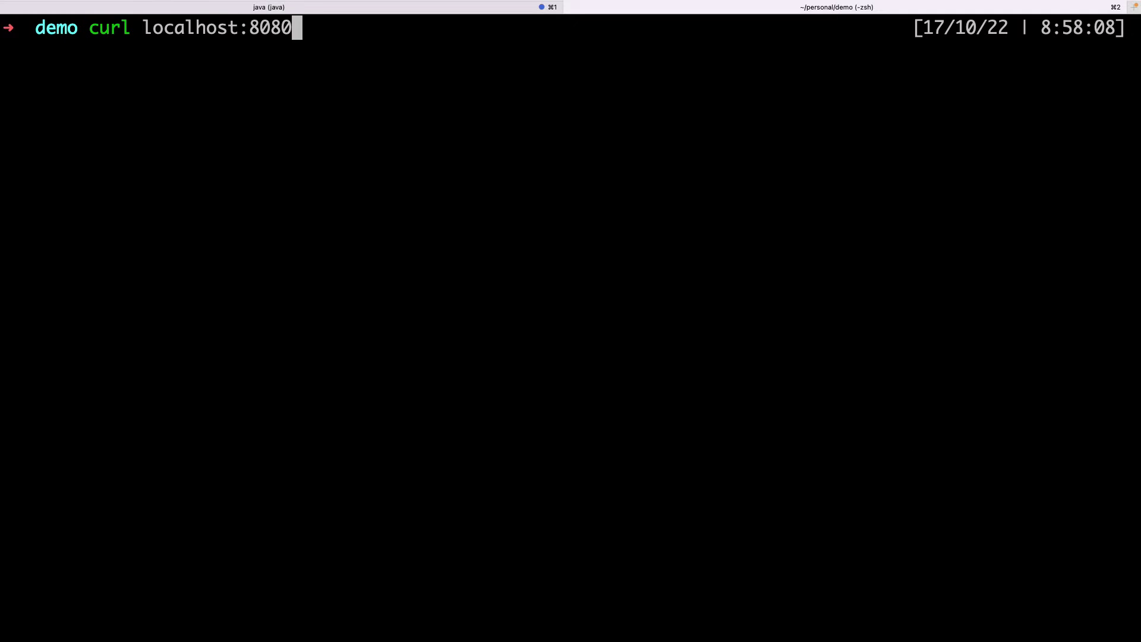
type("/test")
- Confirm that curl localhost:8080/test returns 'hi', then move to the AWS Console desktop
key("Return")
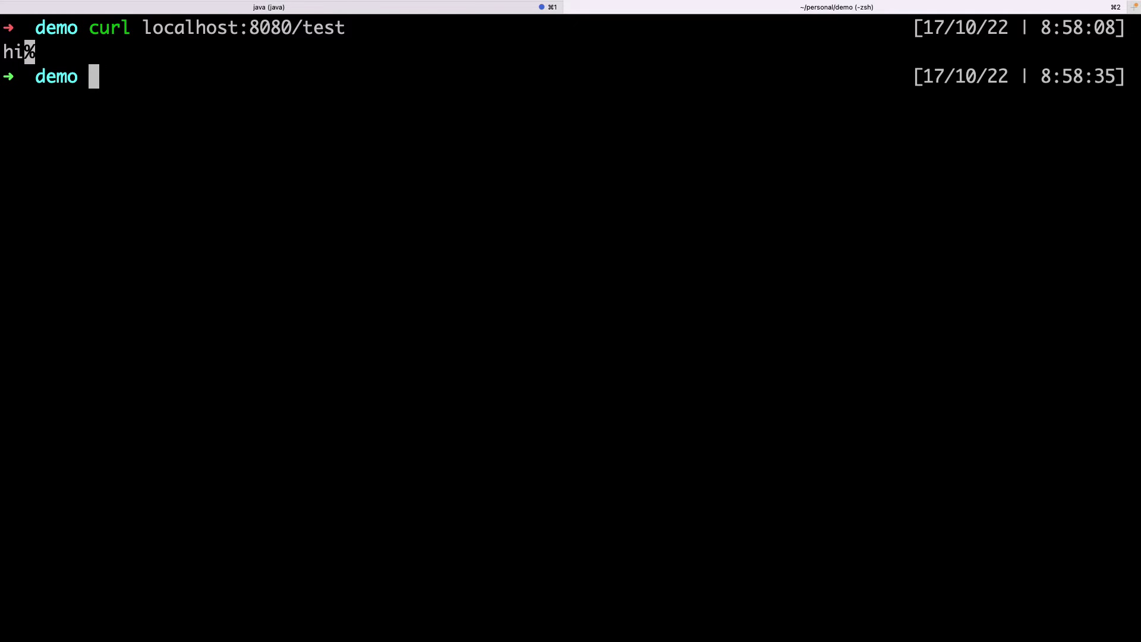
key("ctrl+Right")
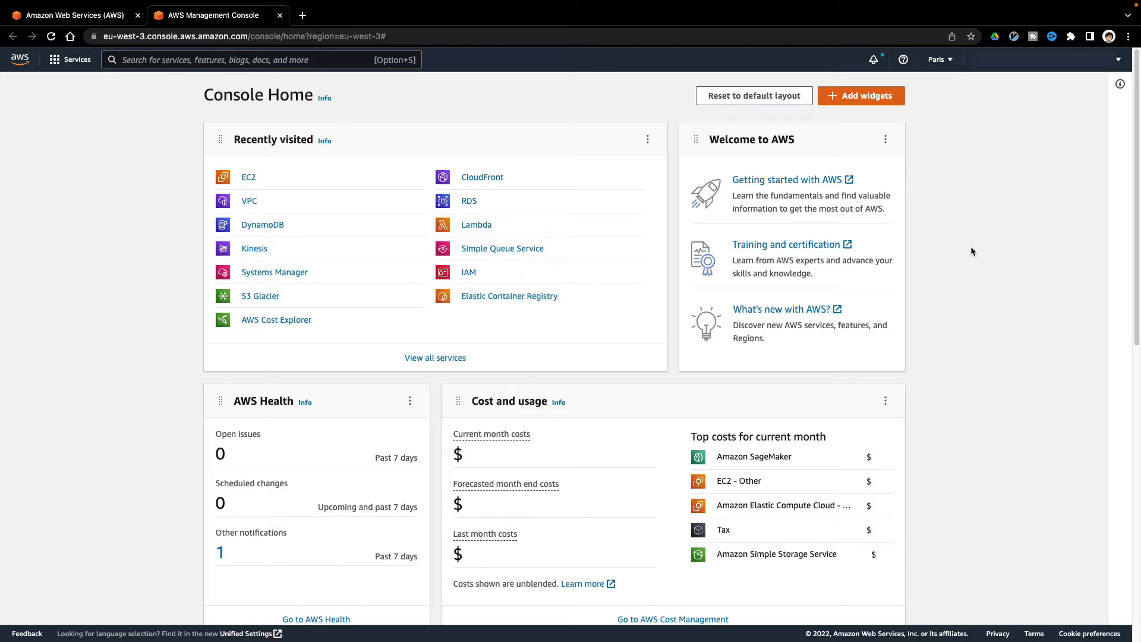
- Change the console region from Paris to N. California and go to the VPC service
left_click(939, 59)
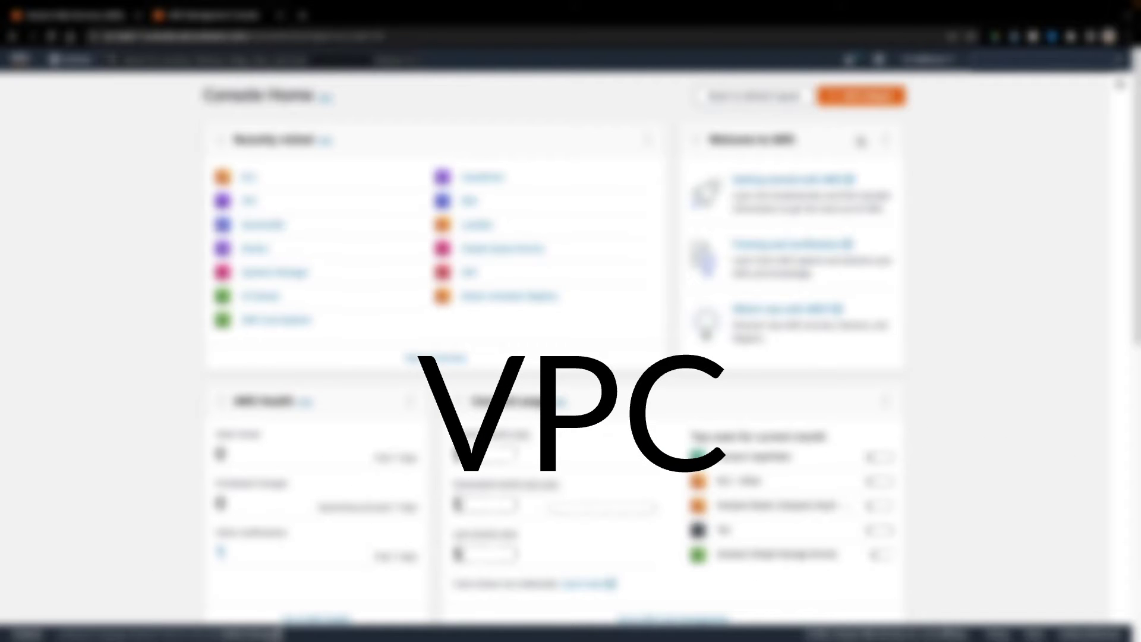
left_click(260, 59)
type("vpc")
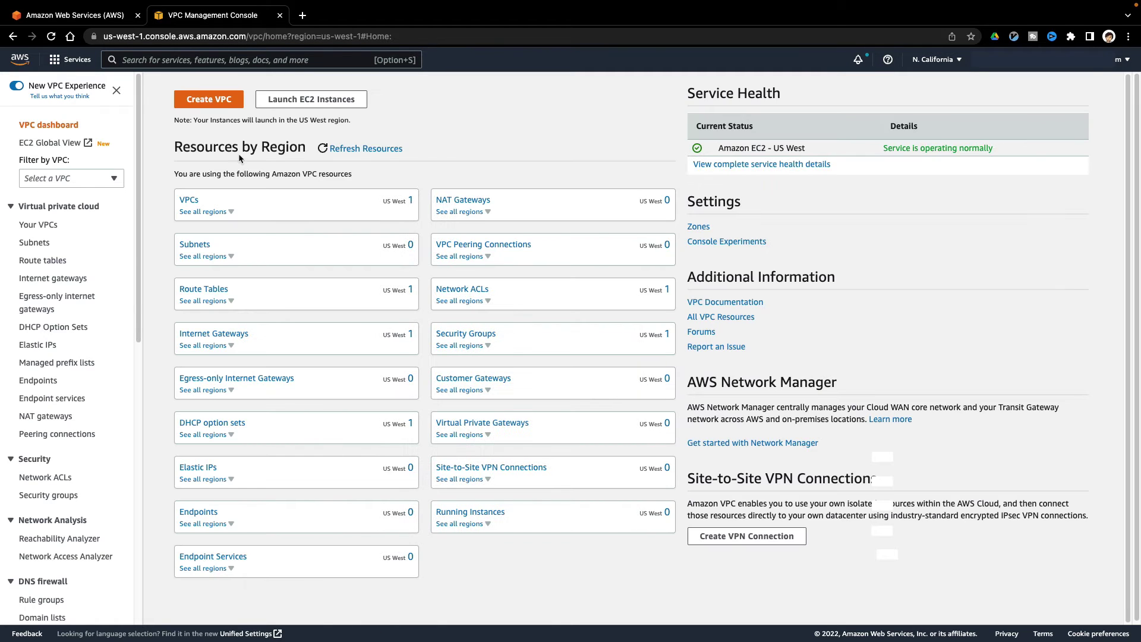
- Create a 'VPC and more' setup with name tag project-my-vpc
left_click(208, 99)
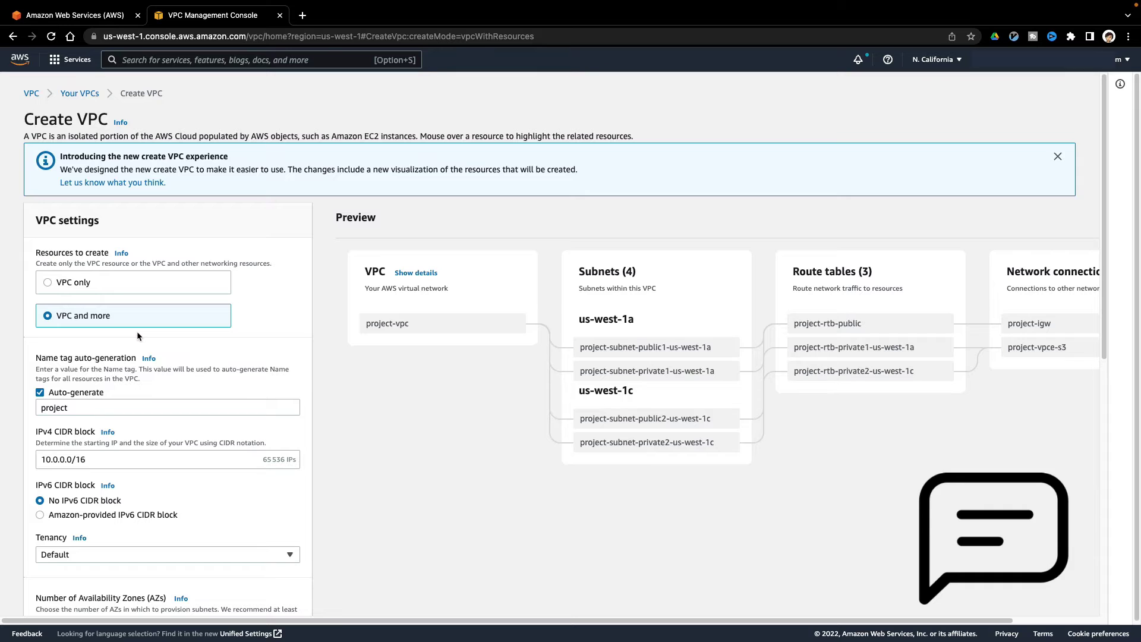
left_click(267, 408)
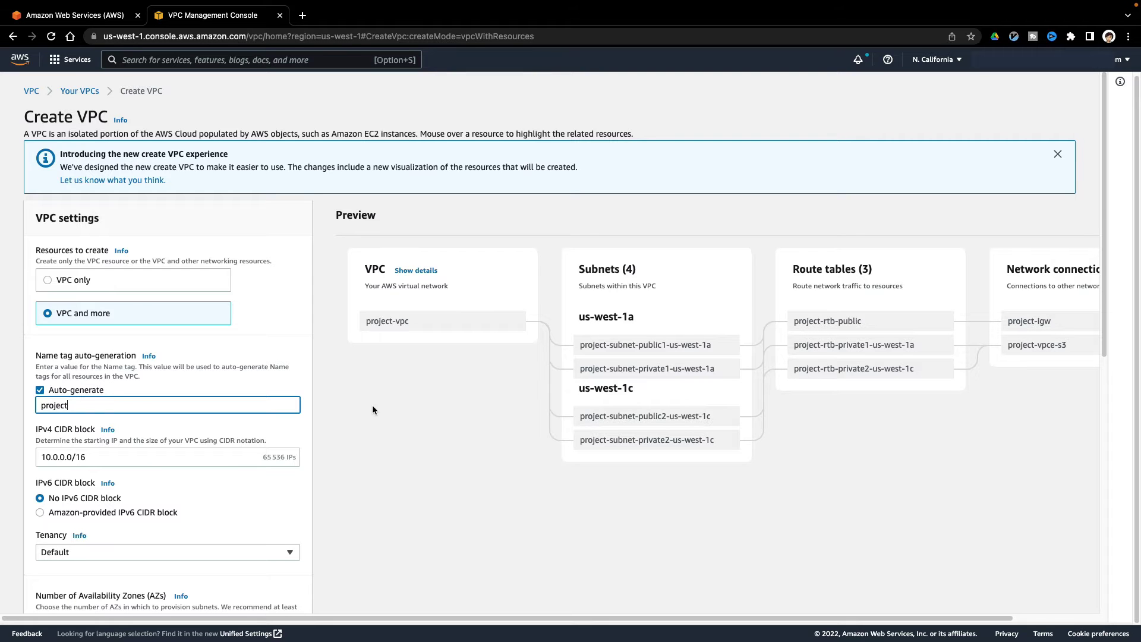
type("-m")
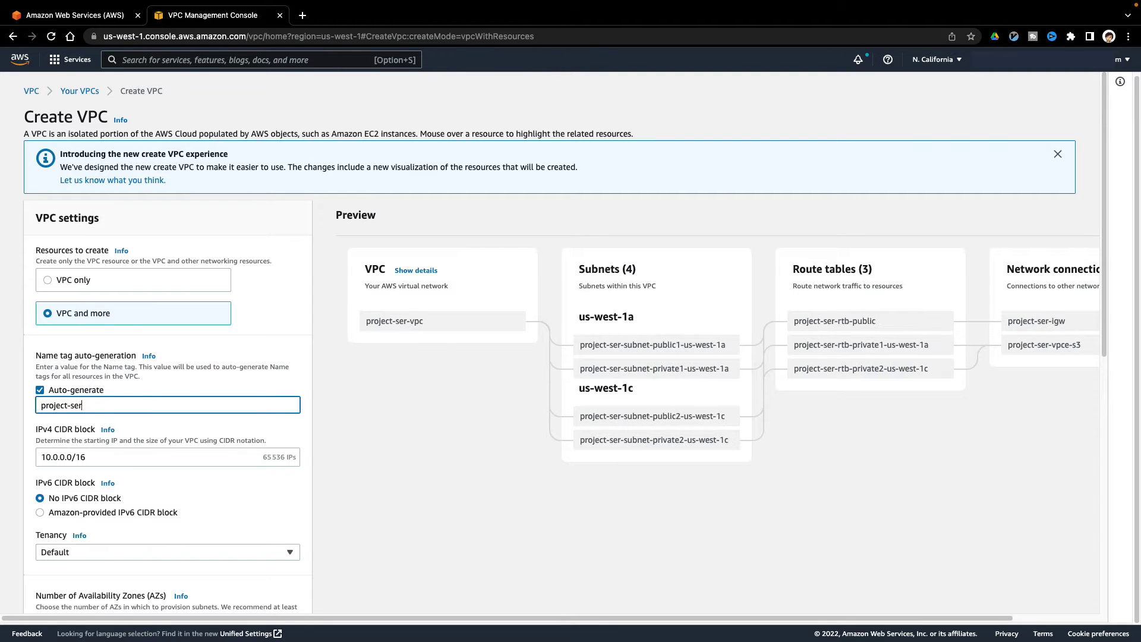
type("y-vpc")
scroll(570, 357, "down", 3)
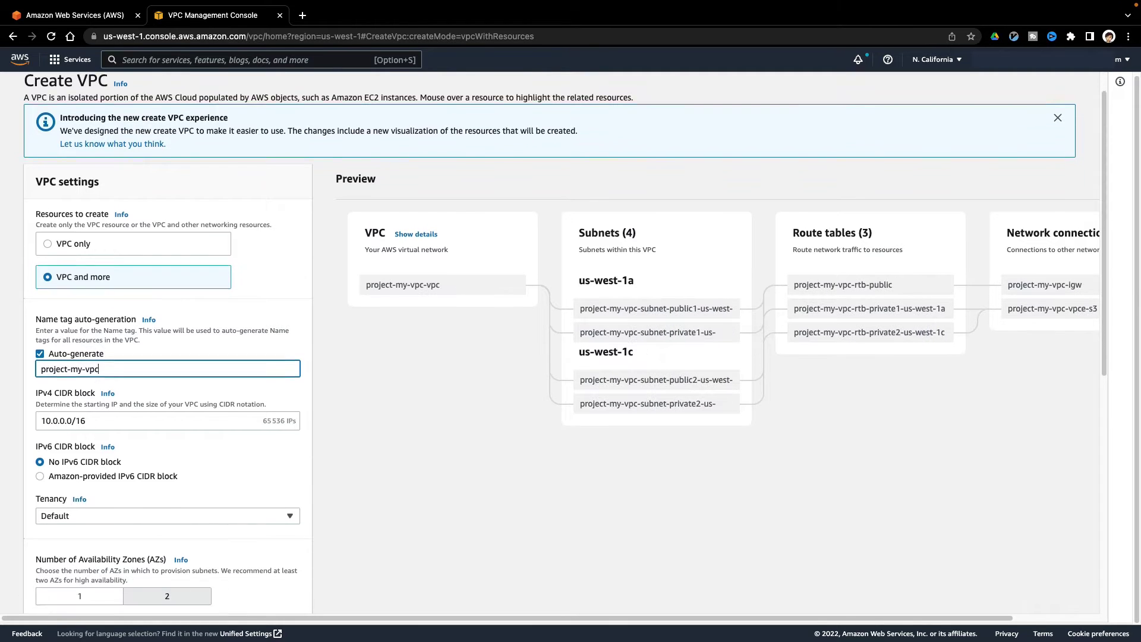
scroll(170, 357, "down", 3)
scroll(170, 357, "down", 3)
scroll(169, 357, "down", 4)
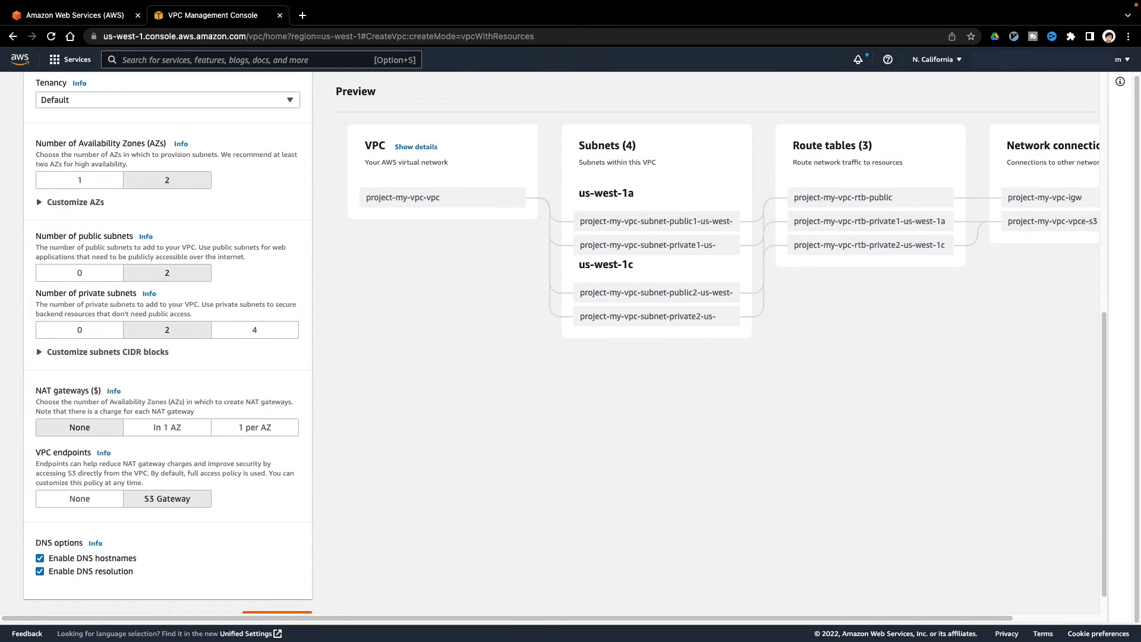
scroll(169, 357, "down", 2)
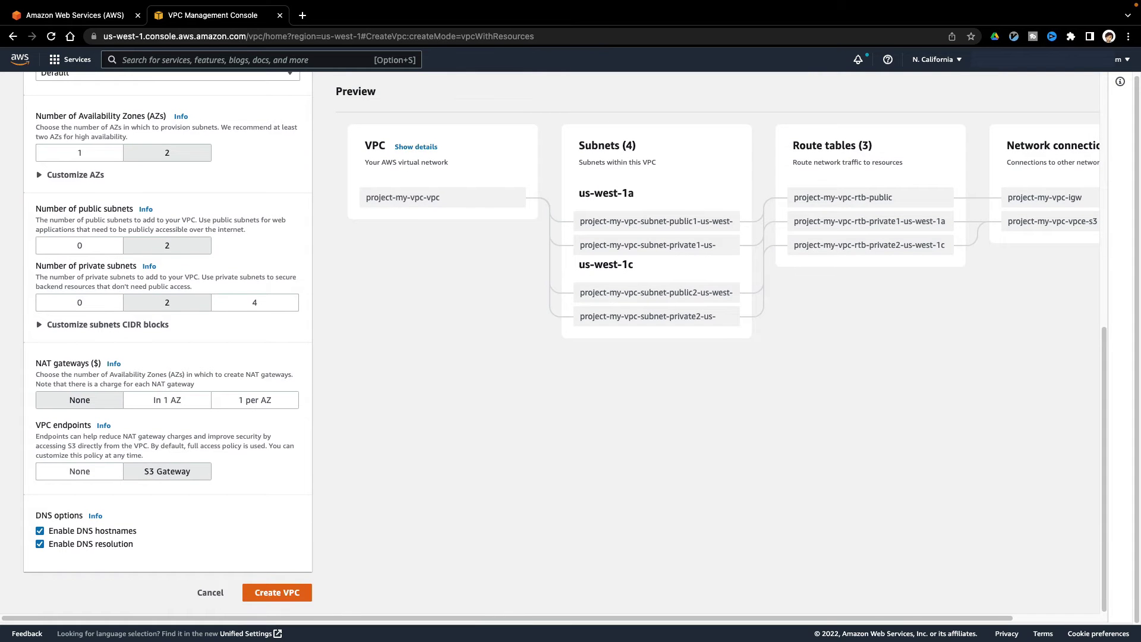
left_click(278, 592)
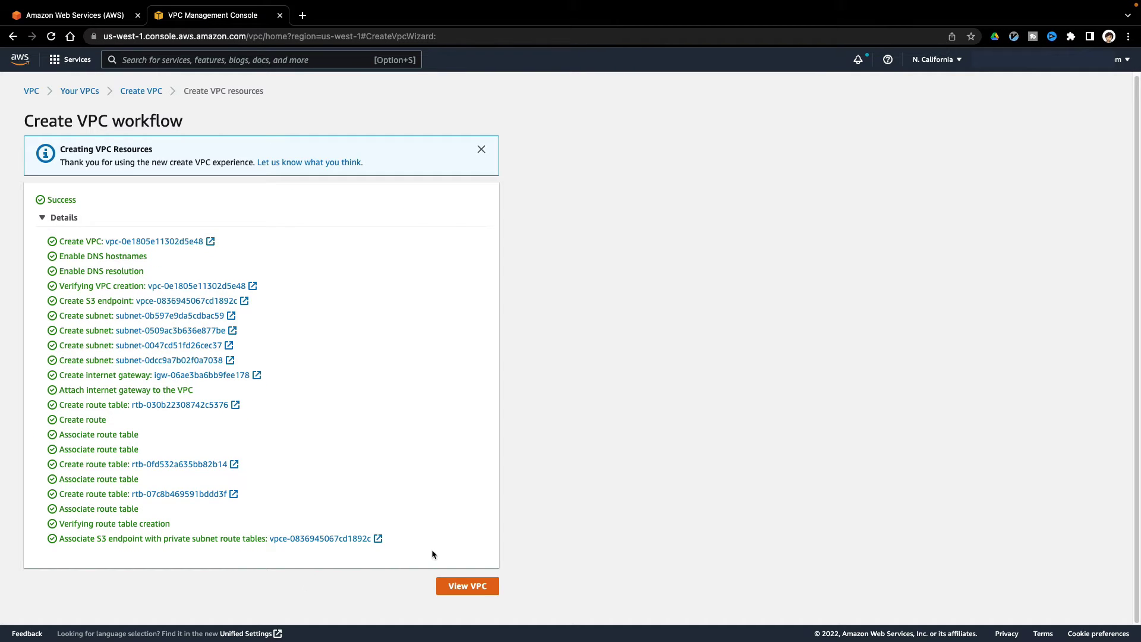
- Check project-my-vpc-vpc is available with CIDR 10.0.0.0/16, then go to EC2
left_click(471, 588)
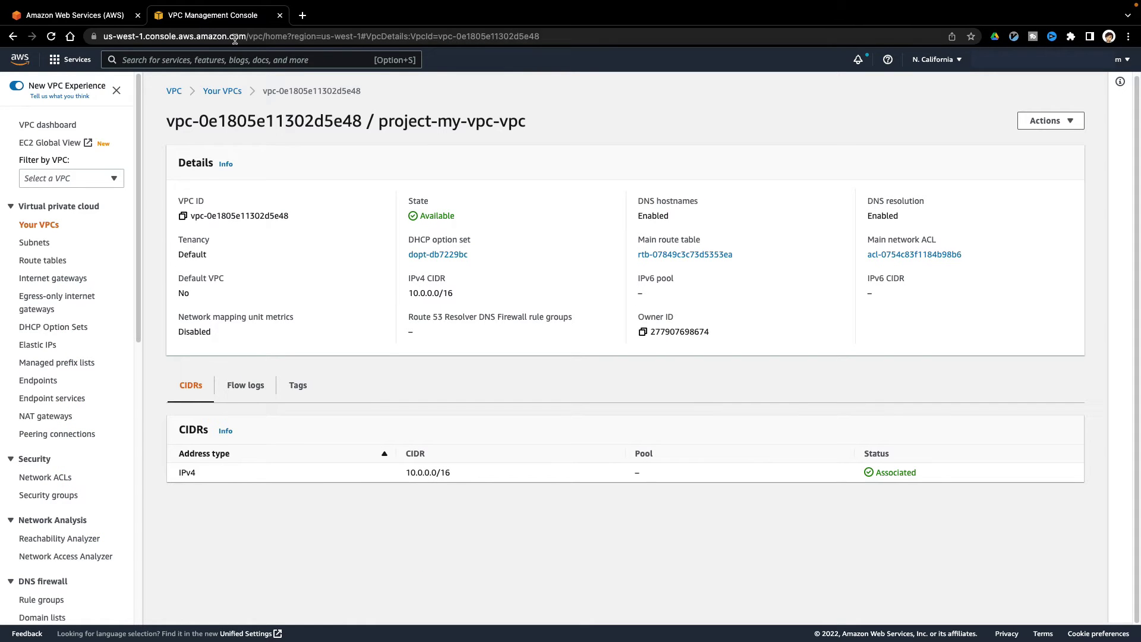
left_click(239, 59)
type("ec2")
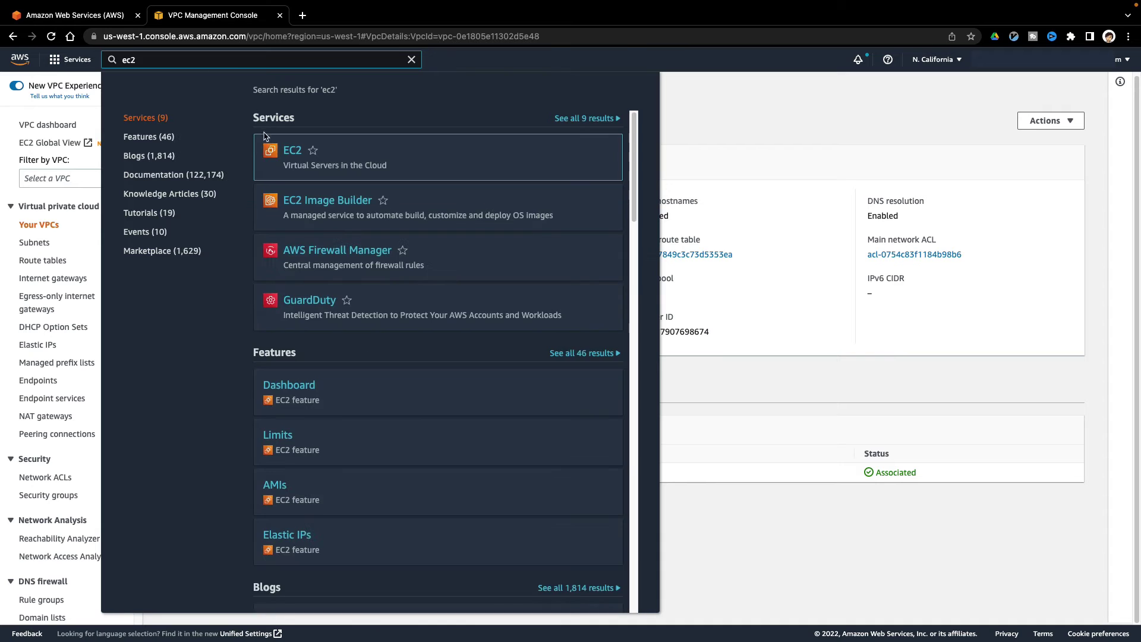
left_click(293, 150)
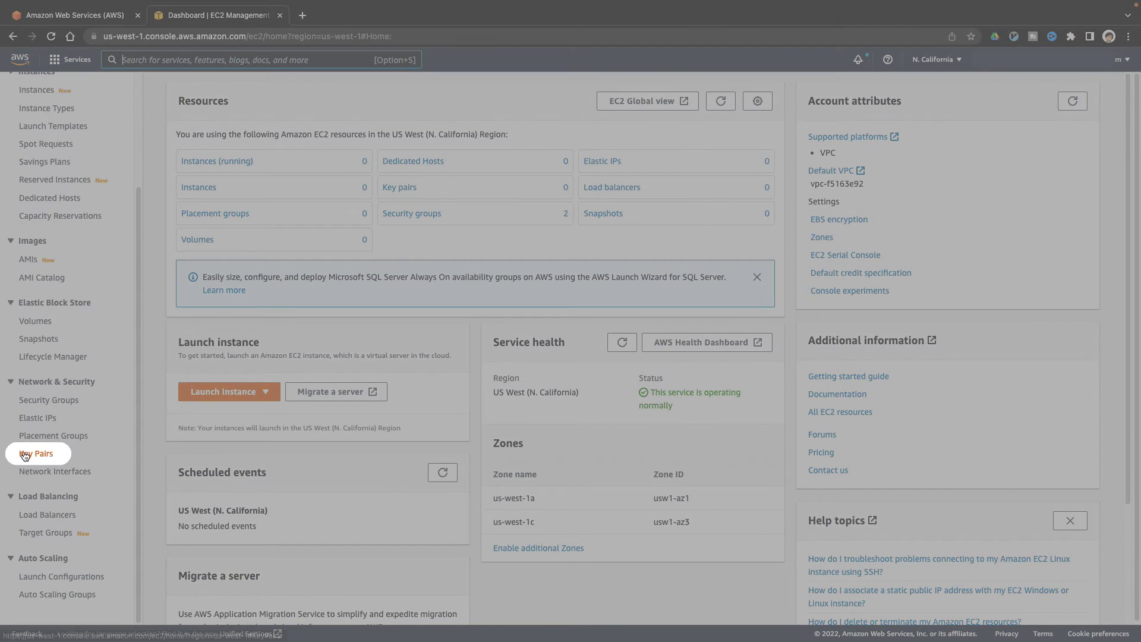
- Import the pasted SSH public key as an RSA key pair named my-ssh-key
left_click(27, 453)
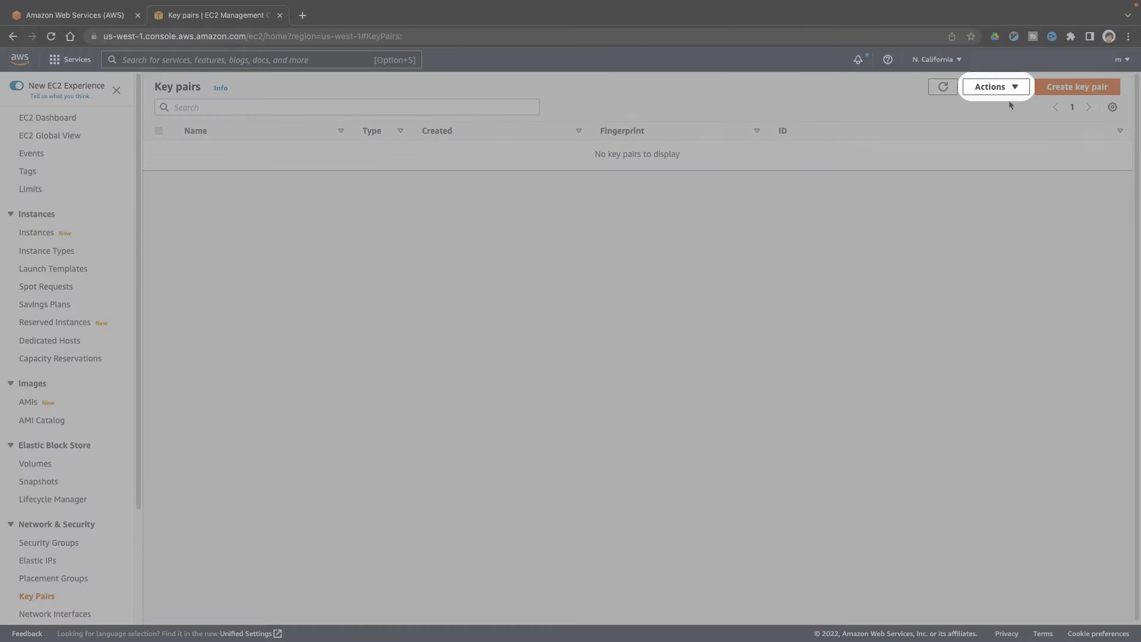
left_click(995, 86)
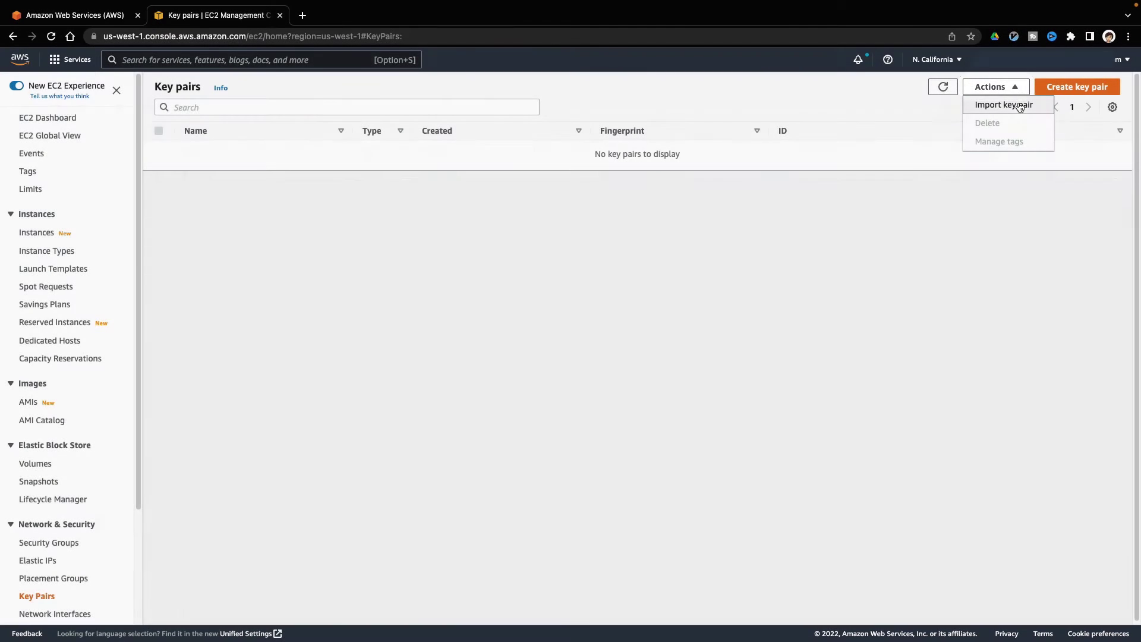
left_click(1004, 105)
left_click(113, 376)
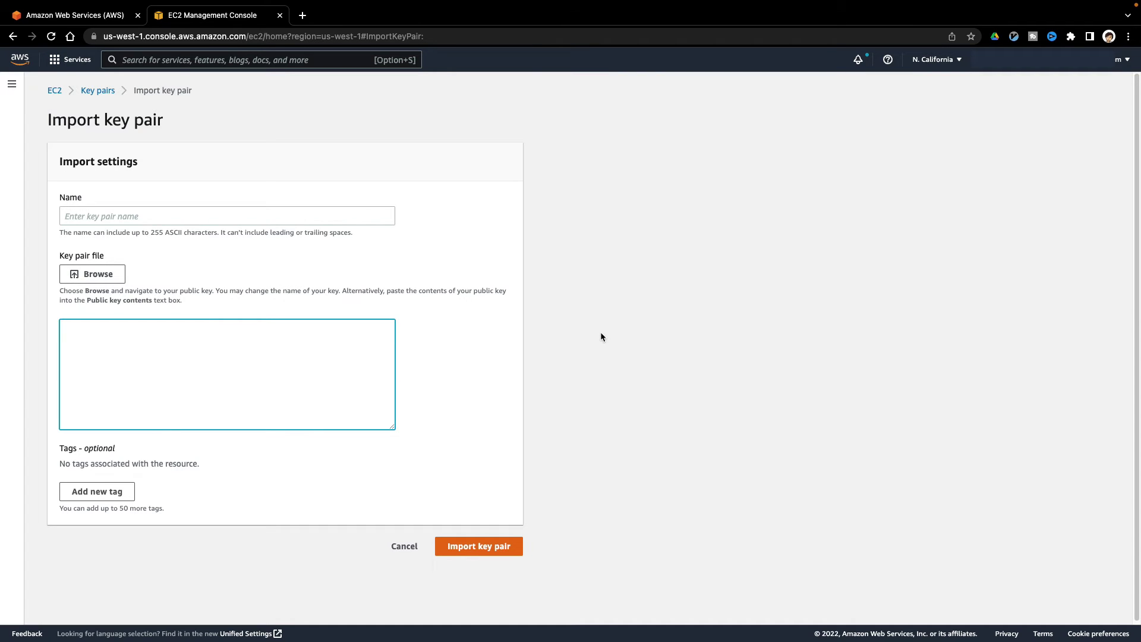
key("ctrl+v")
left_click(345, 216)
type("my-ssh")
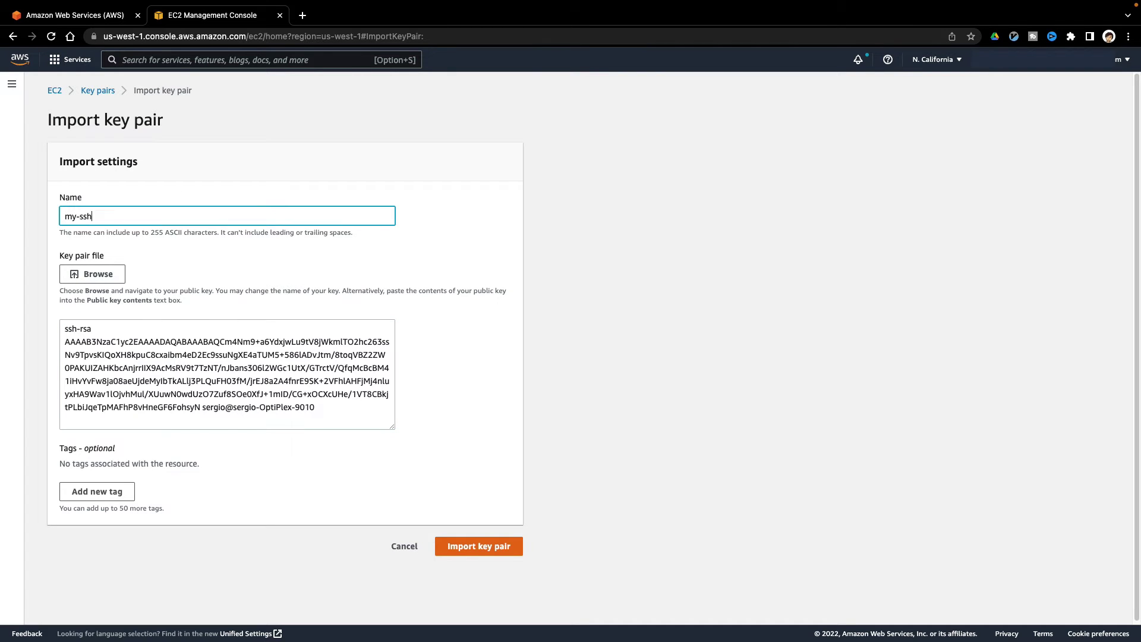
type("-key")
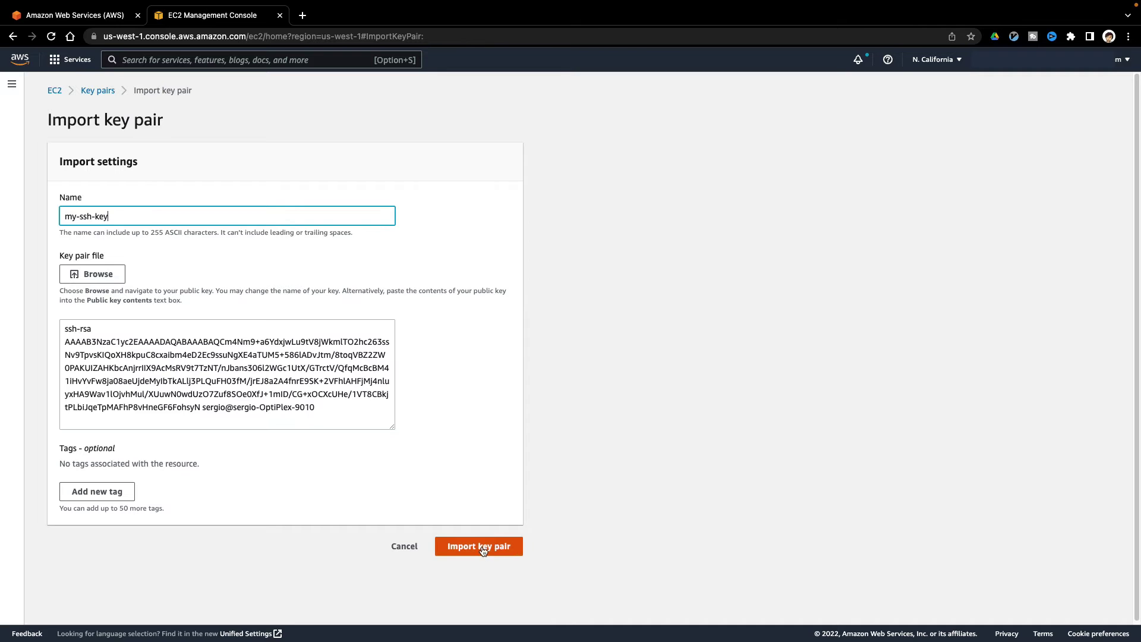
left_click(481, 545)
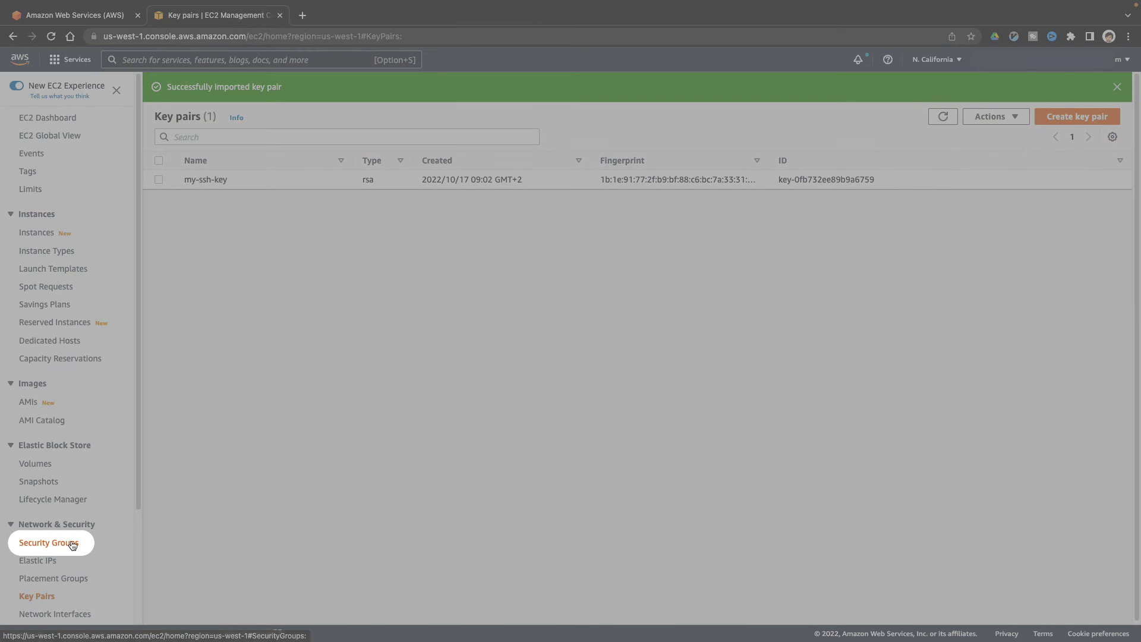
- Start a security group named my-security-group with a description in project-my-vpc-vpc
left_click(49, 542)
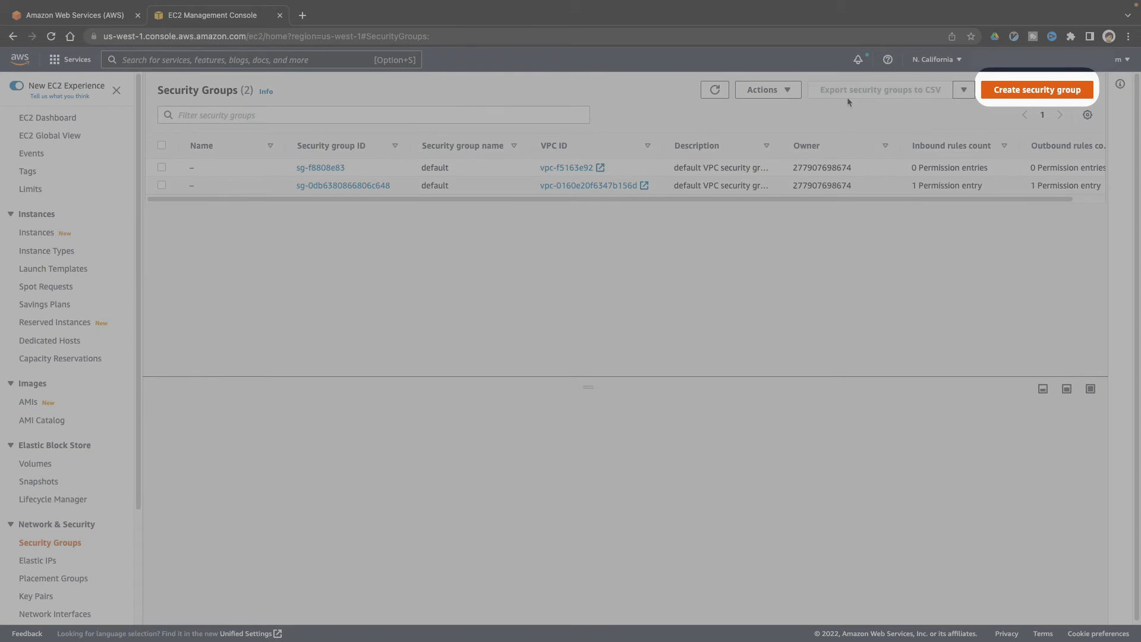
left_click(1037, 90)
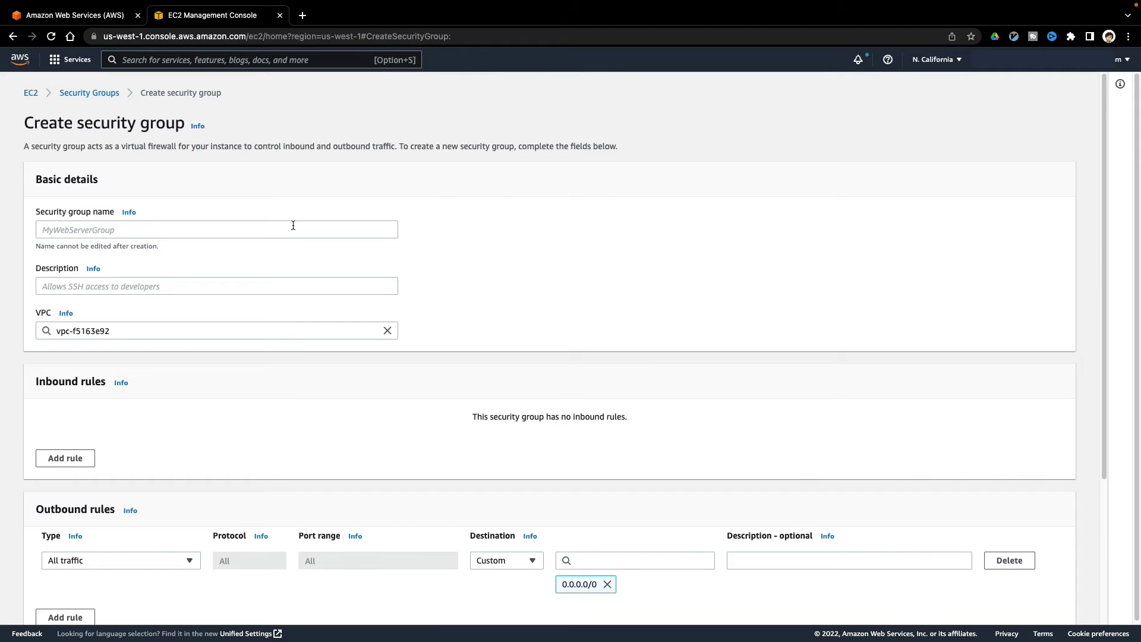
left_click(293, 226)
type("my-securi")
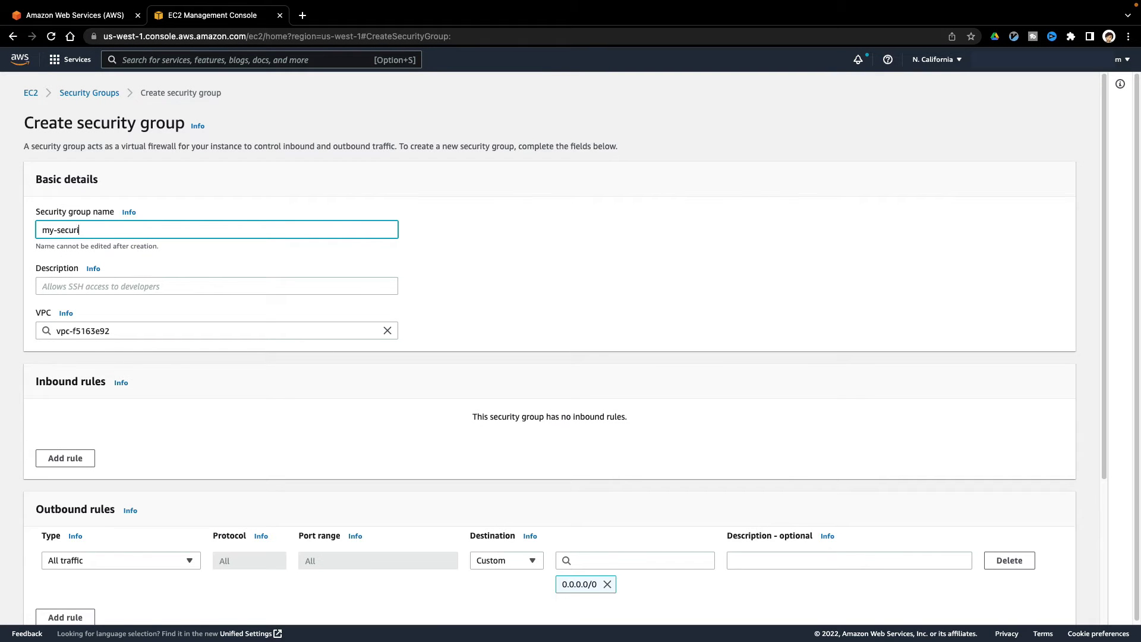
type("ty-group")
key("ctrl+a")
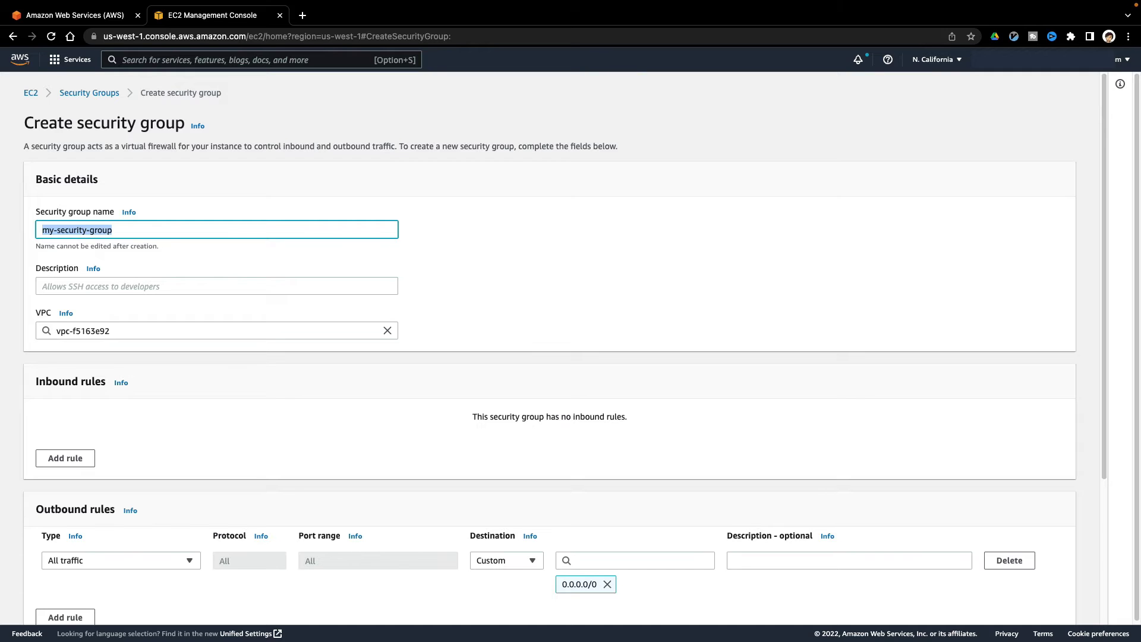
left_click(319, 285)
type("my-security-group")
left_click(387, 331)
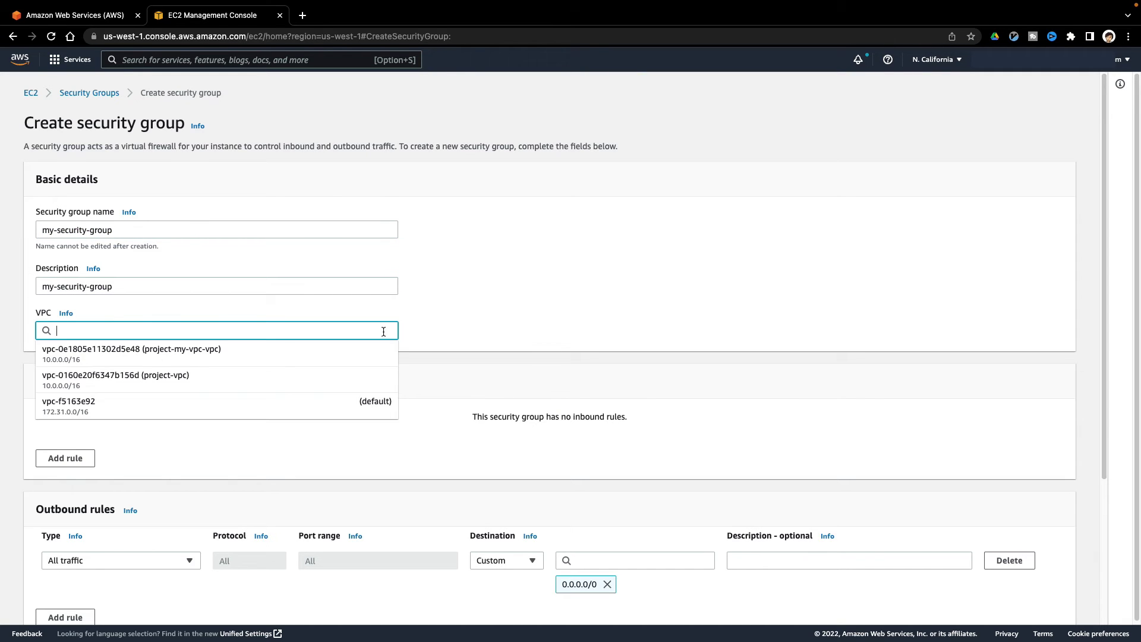
left_click(222, 354)
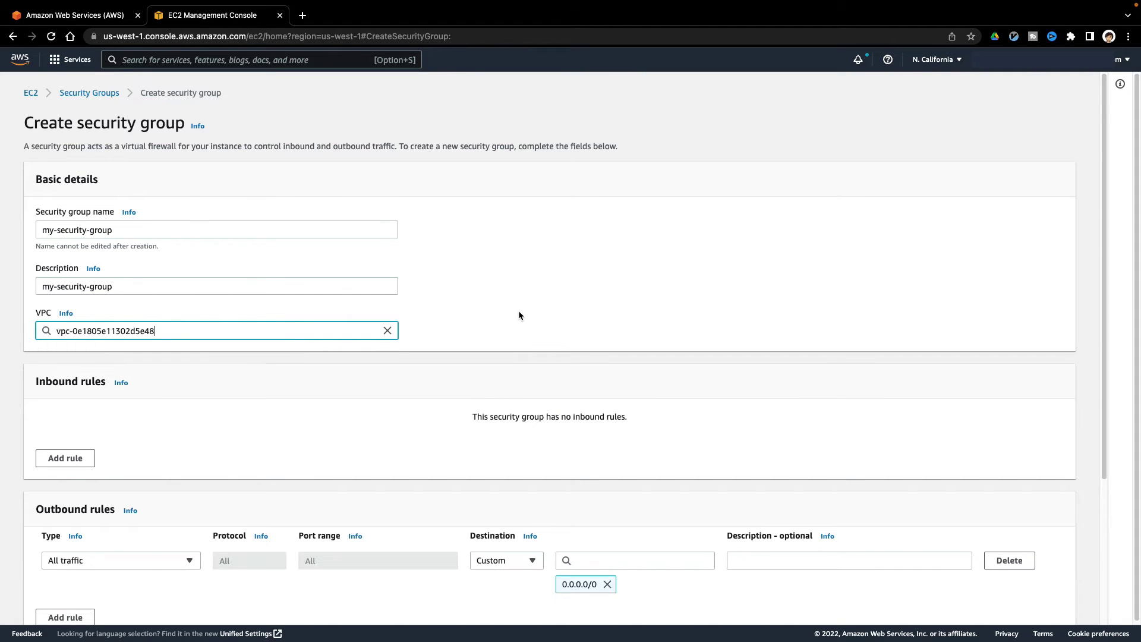
scroll(518, 310, "down", 5)
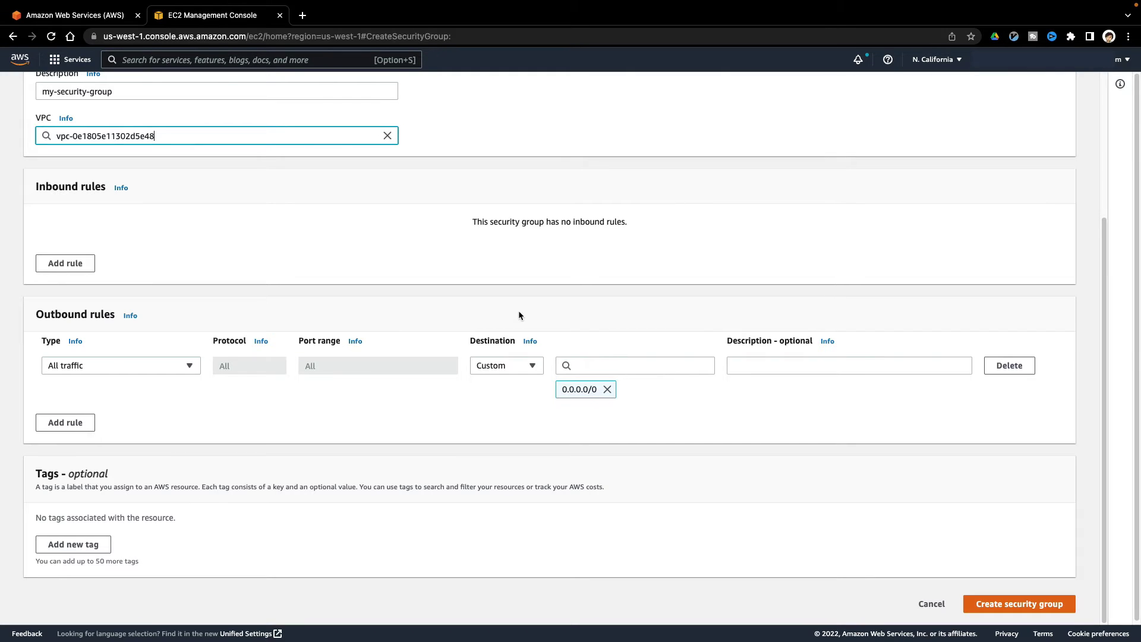
- Add an inbound SSH rule open to Anywhere-IPv4
left_click(64, 264)
left_click(189, 238)
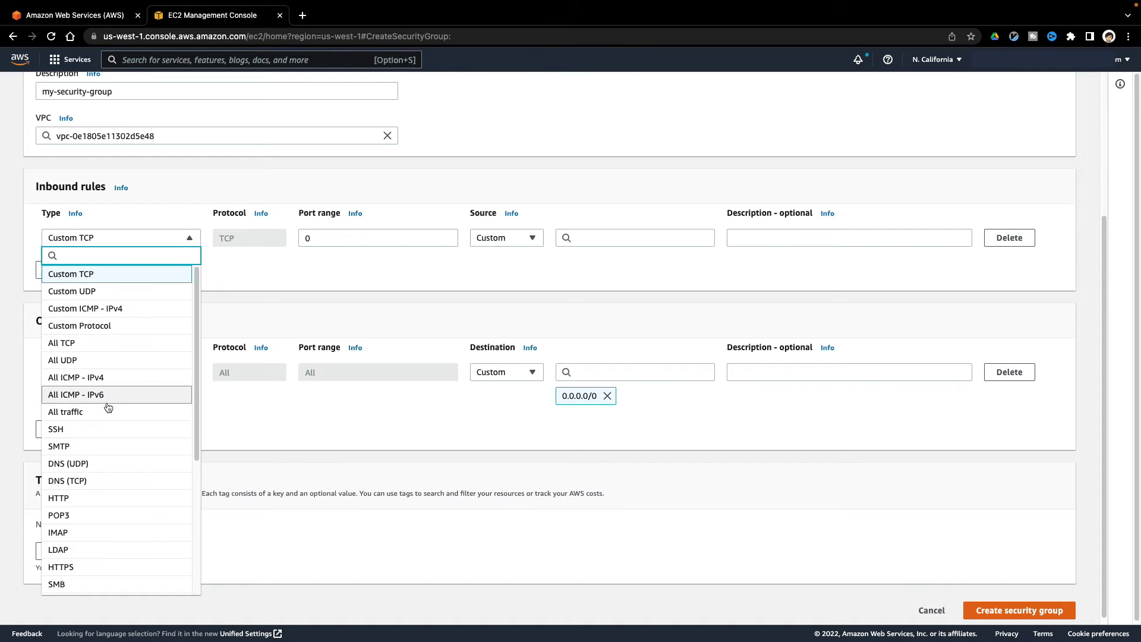
scroll(107, 419, "down", 2)
scroll(106, 419, "down", 3)
scroll(107, 410, "up", 4)
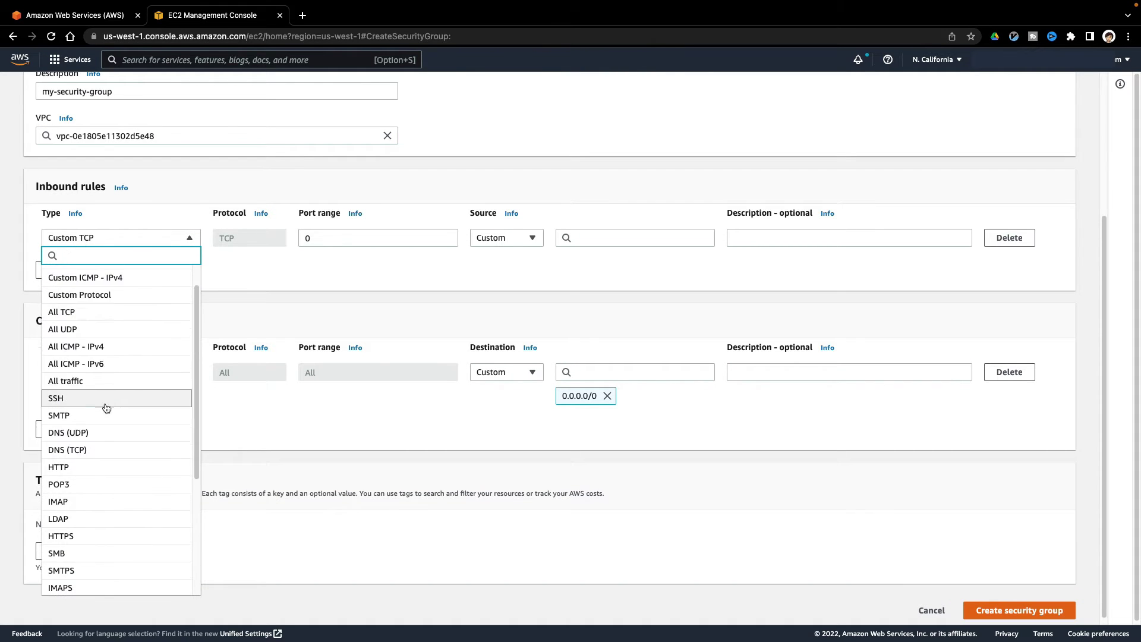
left_click(104, 401)
left_click(510, 238)
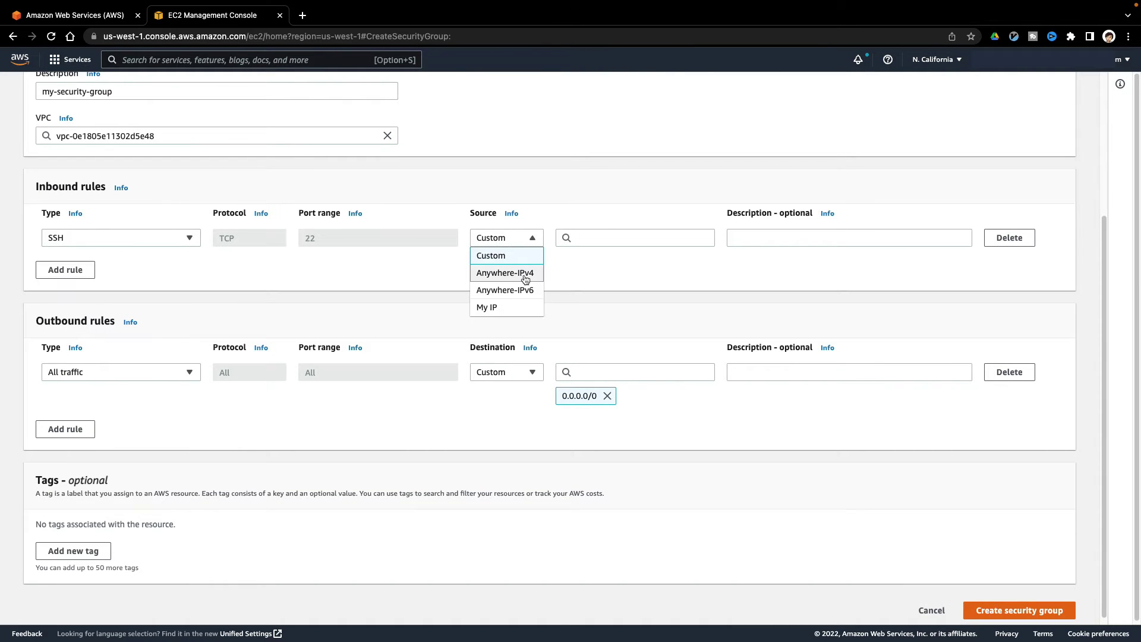
left_click(507, 269)
- Add a TCP port 8080 rule from Anywhere-IPv4 and create the security group
left_click(65, 294)
double_click(345, 287)
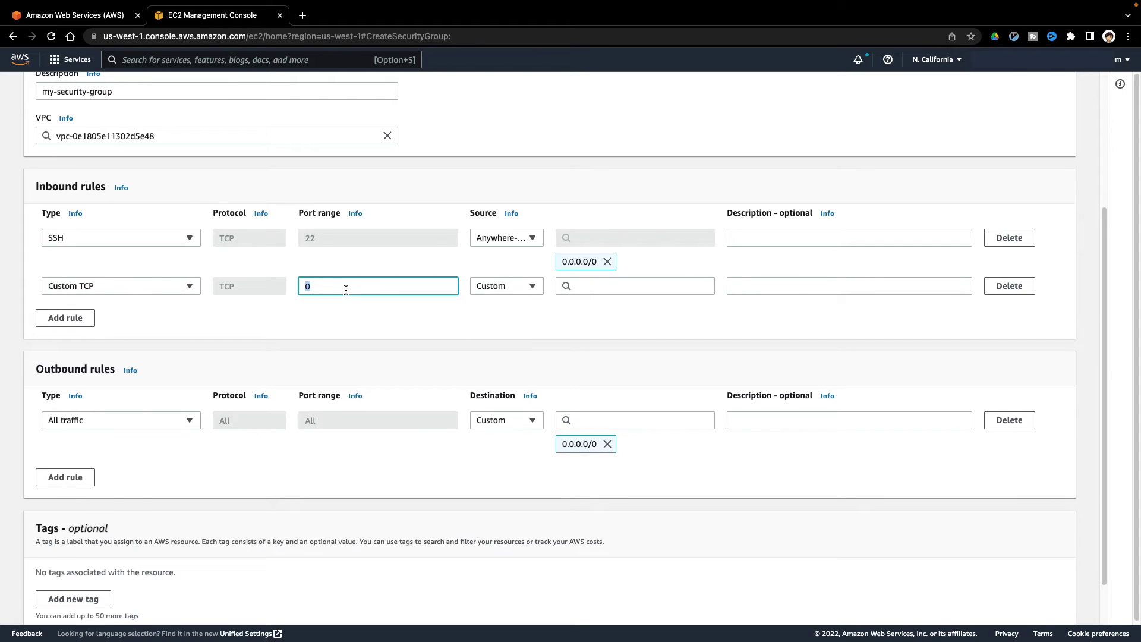
type("8080")
left_click(505, 286)
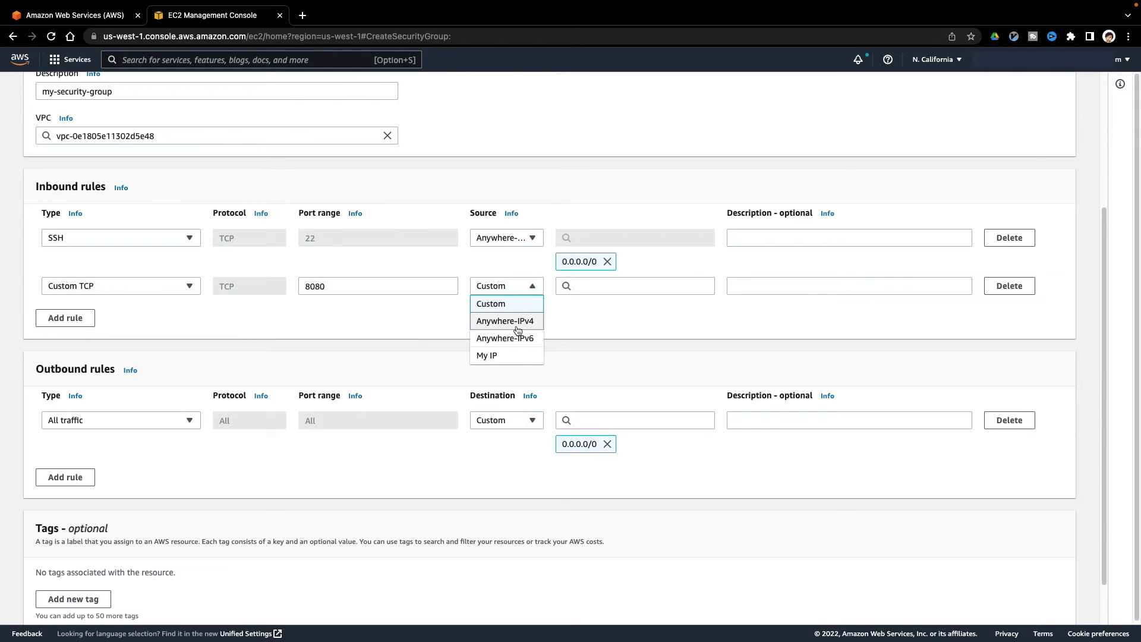
left_click(506, 318)
scroll(167, 408, "down", 2)
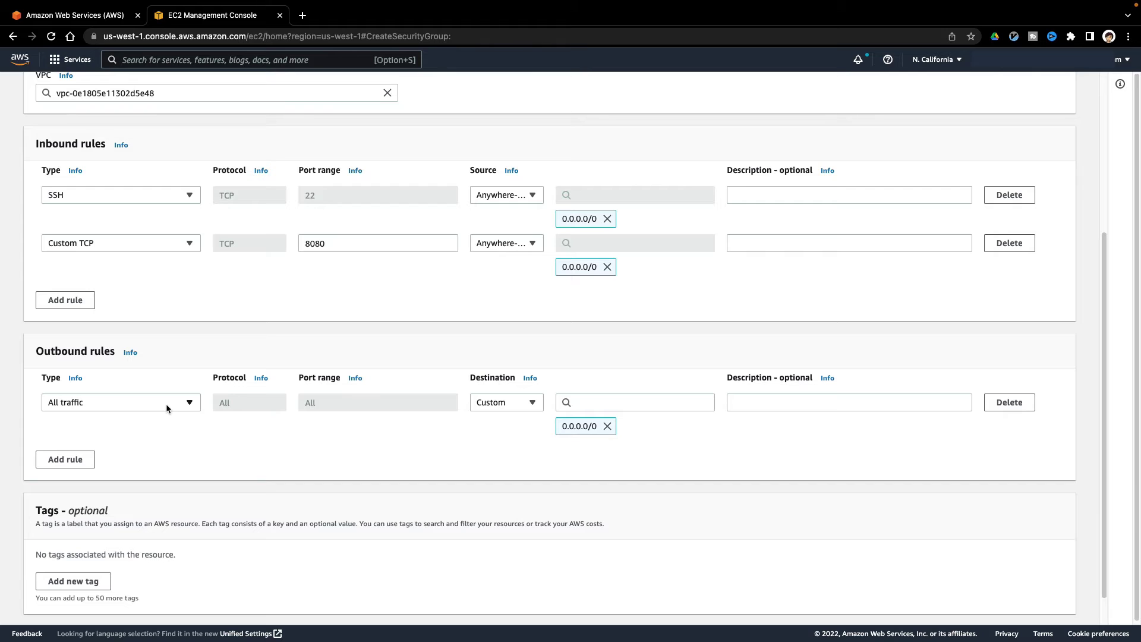
scroll(166, 404, "down", 1)
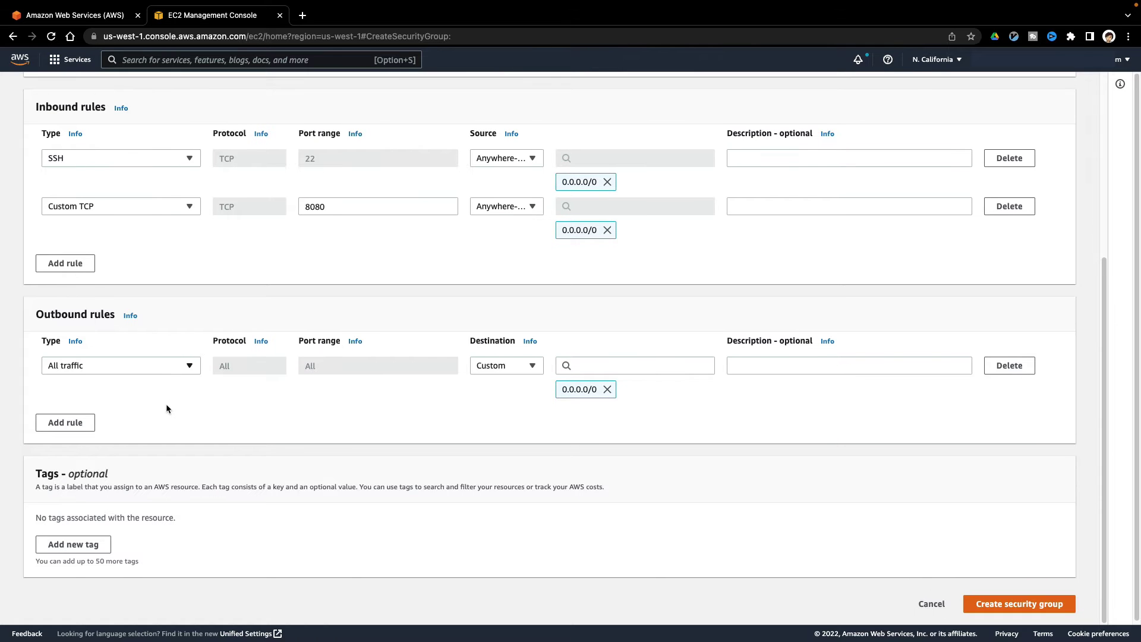
left_click(1019, 603)
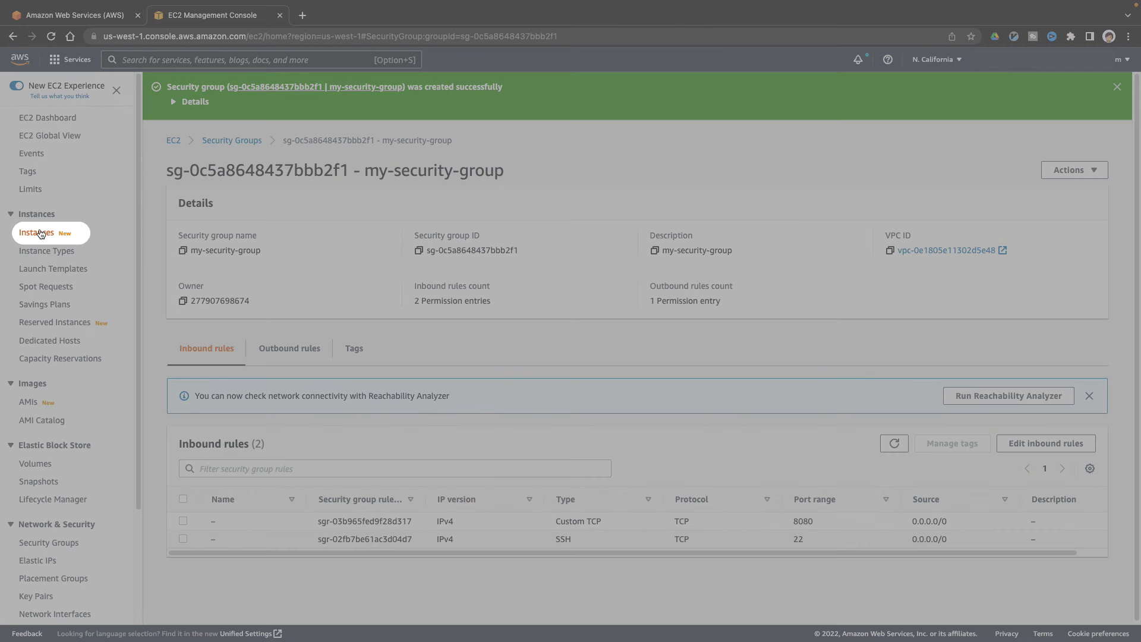
- Start a launch for instance my-instance, keeping t2.micro and using key pair my-ssh-key
left_click(37, 233)
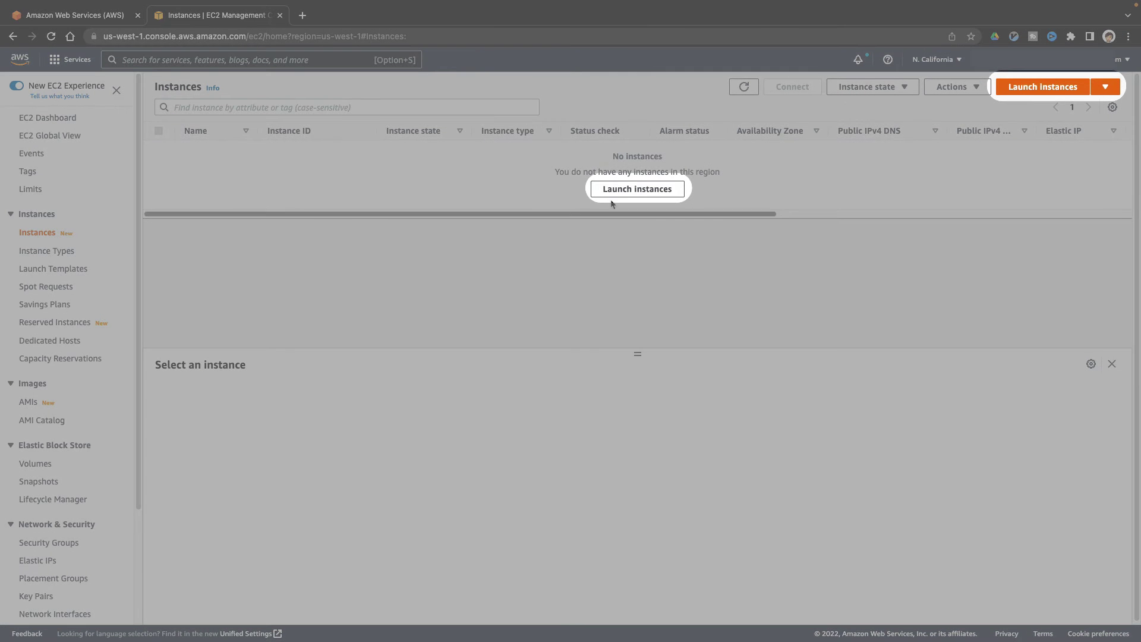
left_click(636, 189)
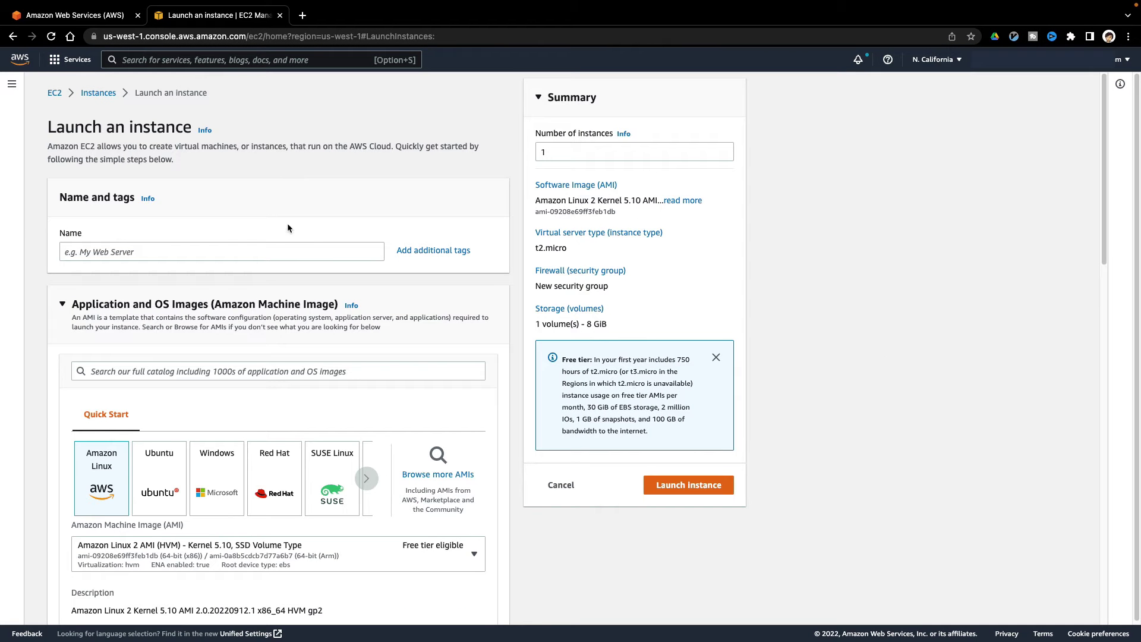
left_click(260, 257)
type("my-insta")
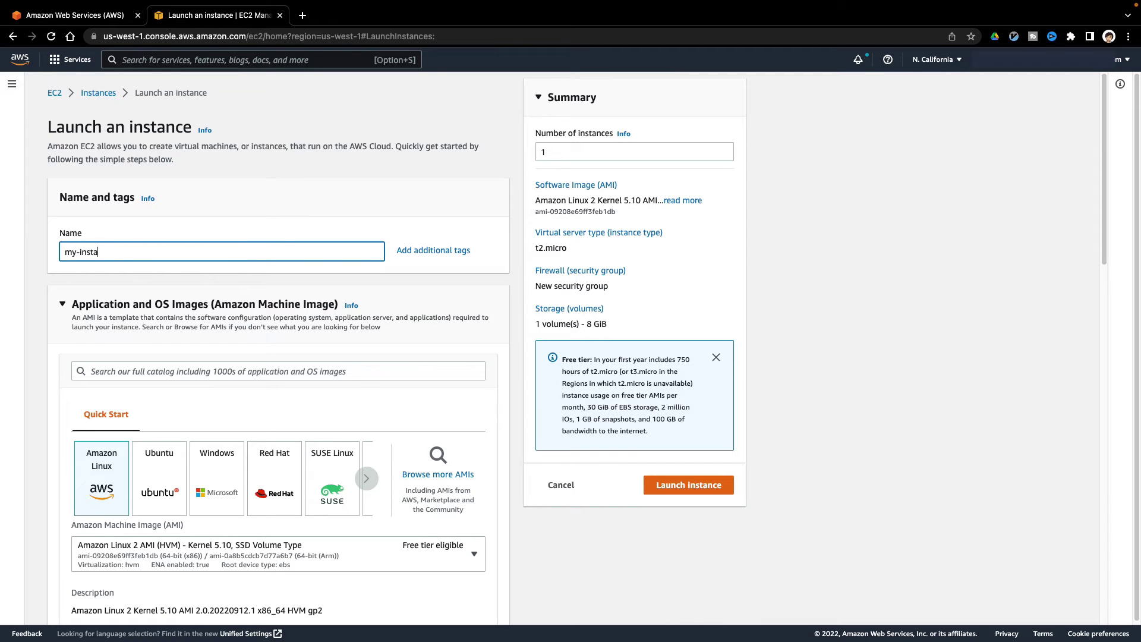
type("nce")
scroll(24, 343, "down", 3)
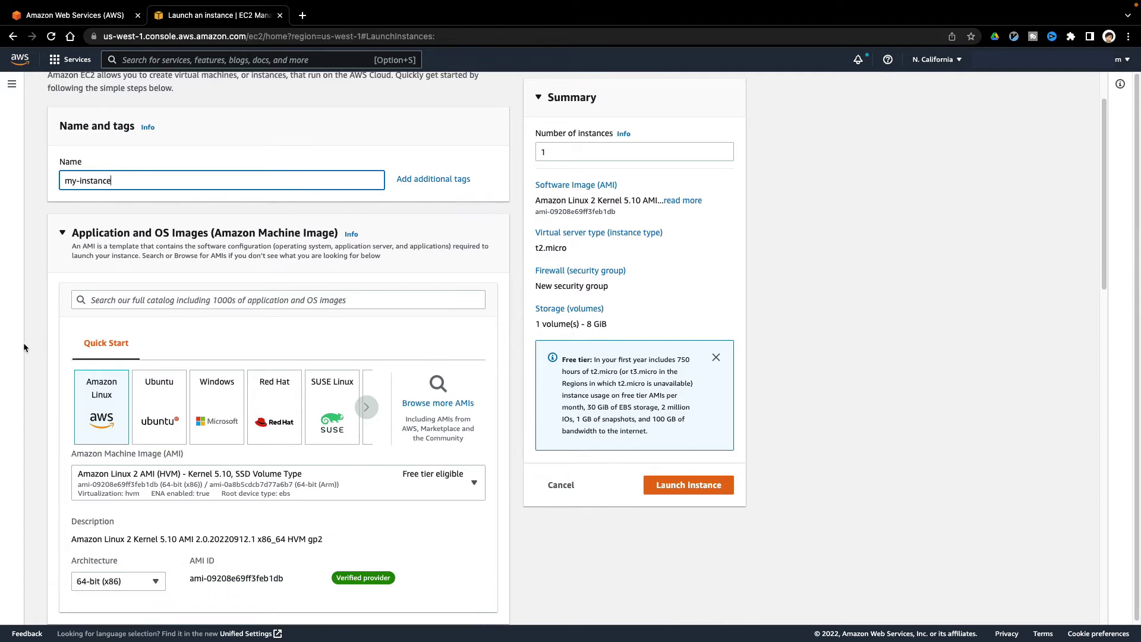
scroll(24, 342, "down", 3)
scroll(23, 342, "down", 2)
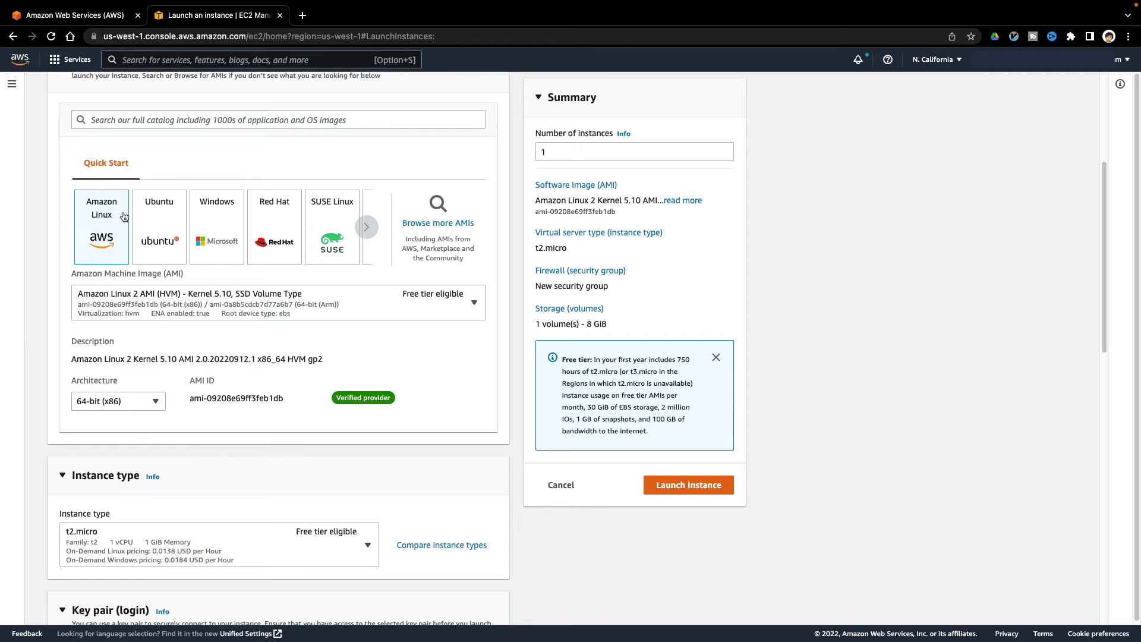
scroll(45, 310, "down", 2)
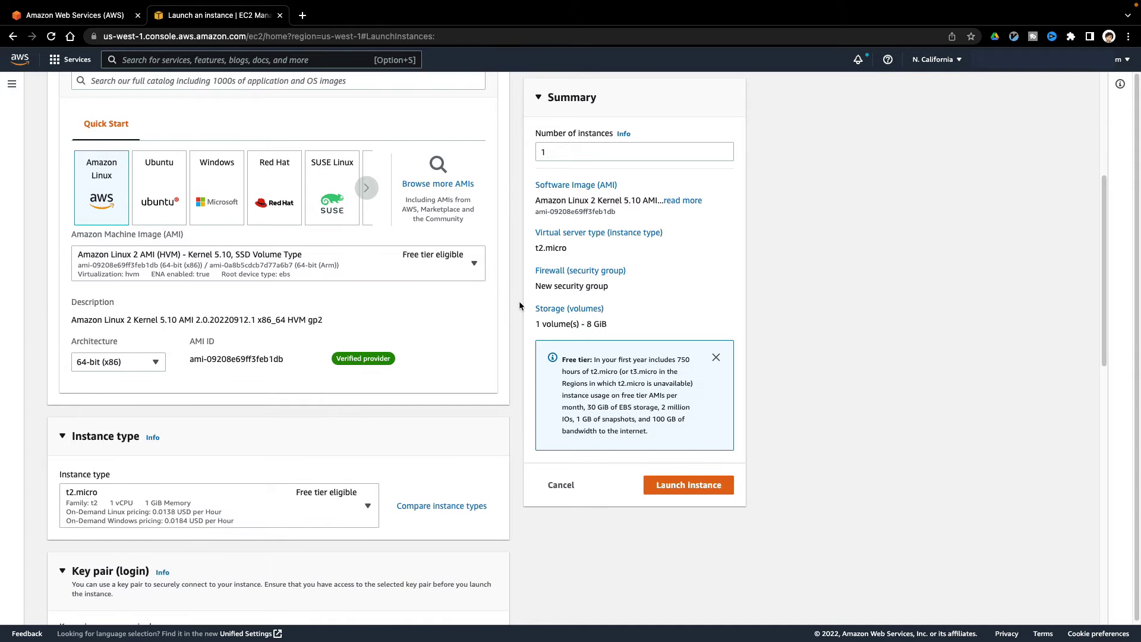
scroll(517, 303, "down", 5)
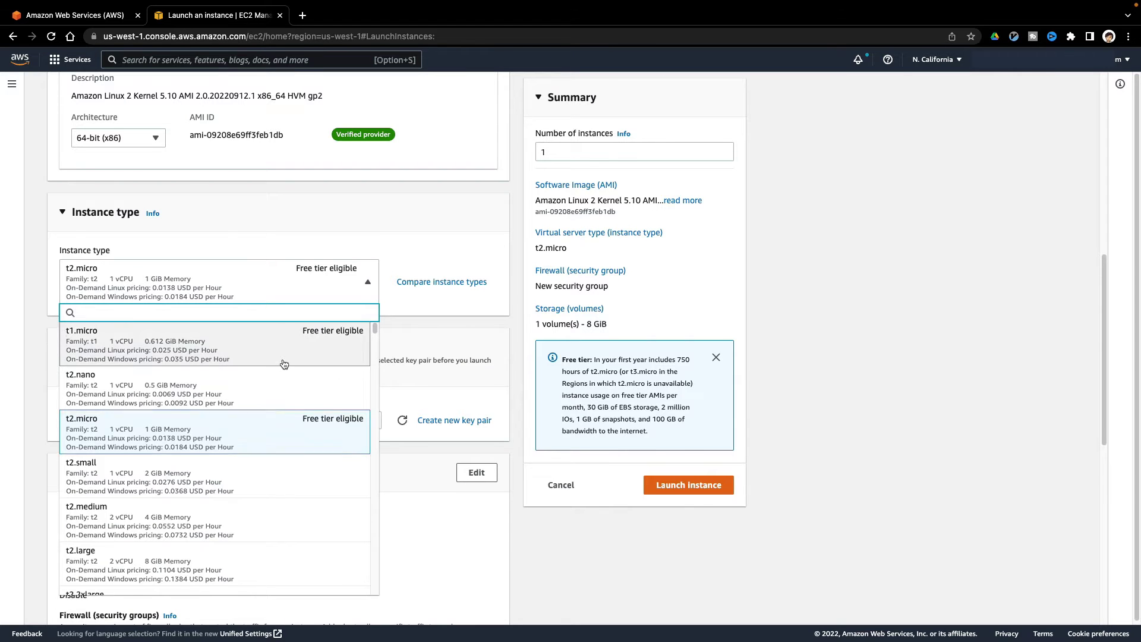
scroll(284, 364, "down", 5)
scroll(284, 363, "down", 3)
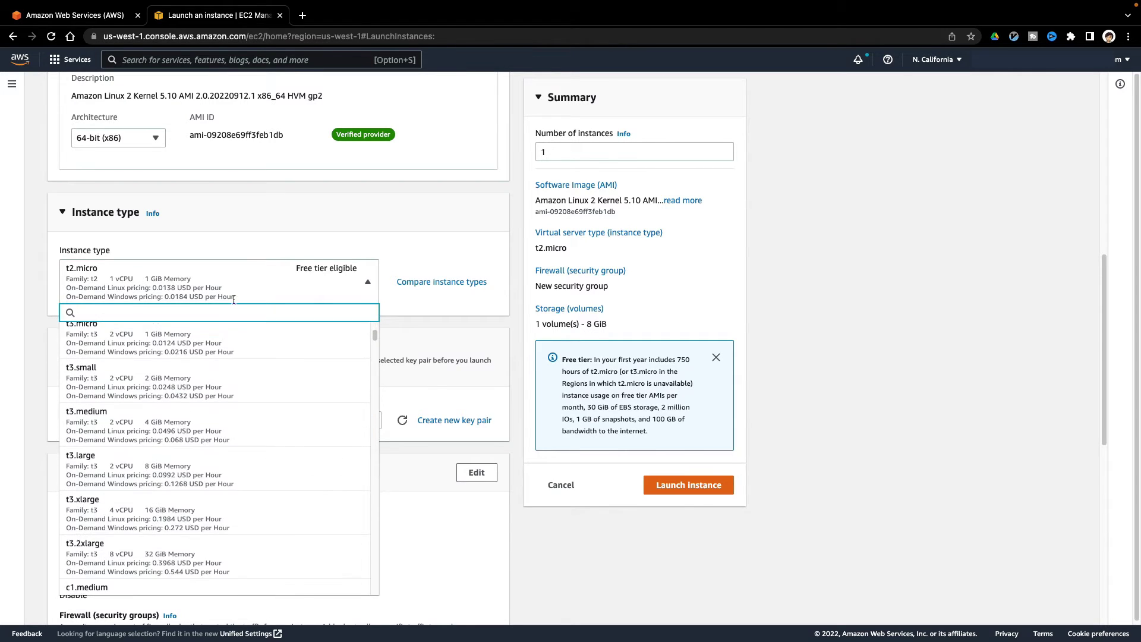
left_click(253, 276)
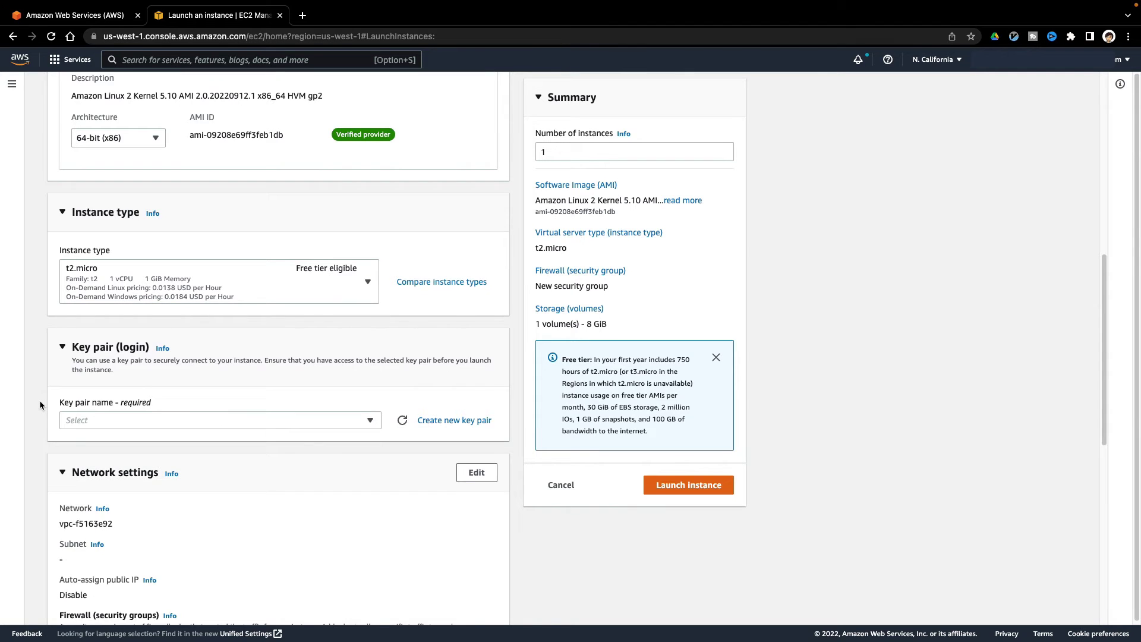
scroll(40, 405, "down", 3)
left_click(359, 269)
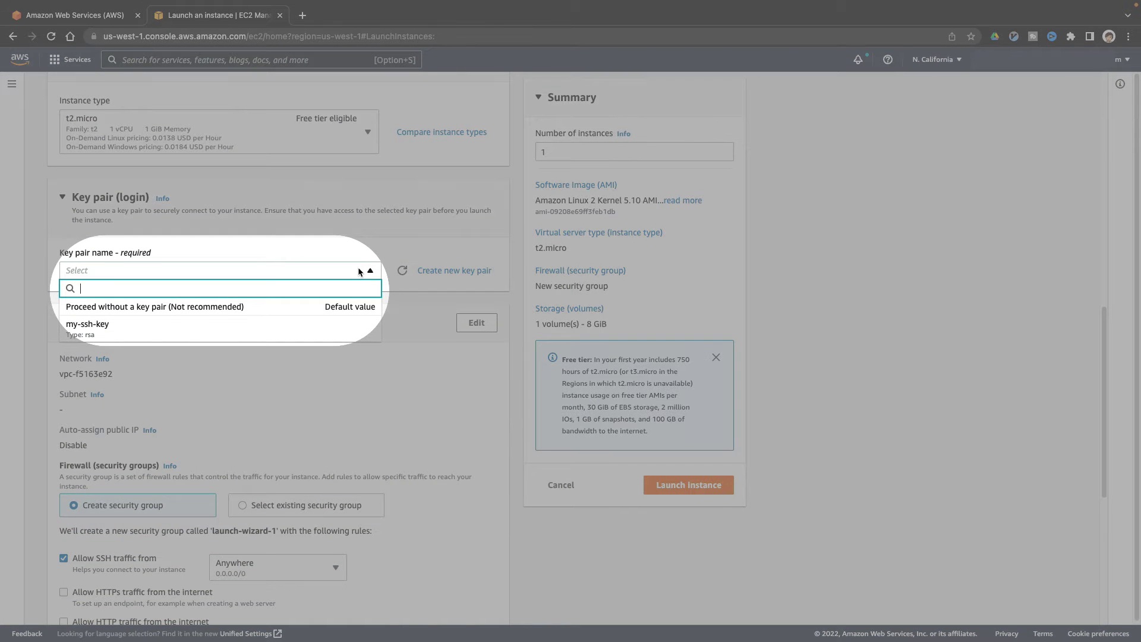
left_click(246, 328)
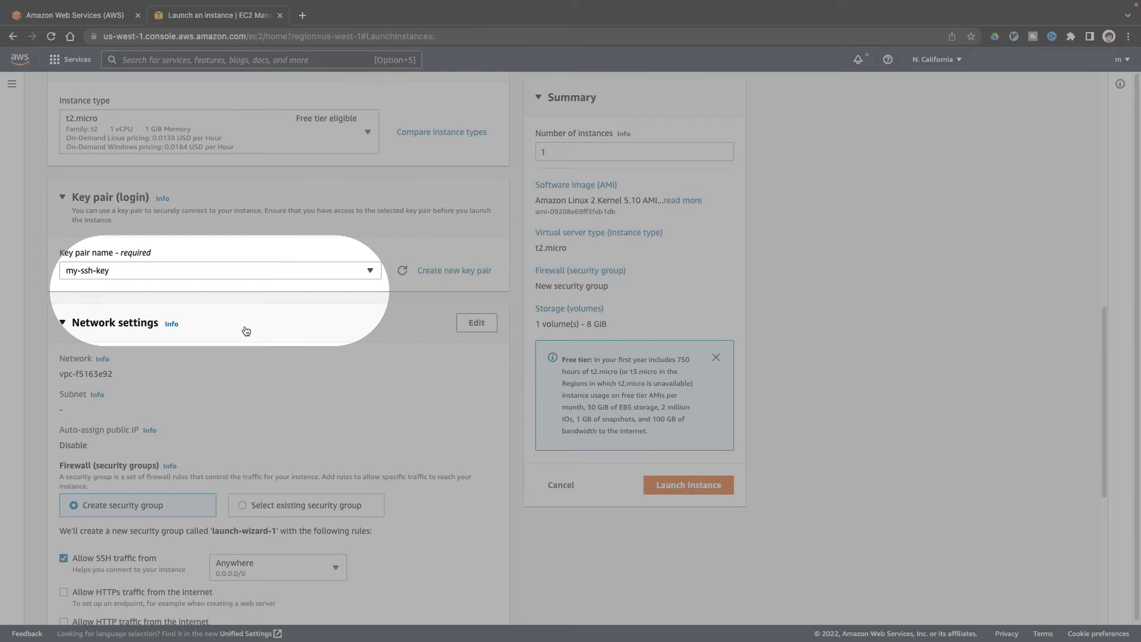
scroll(246, 331, "down", 3)
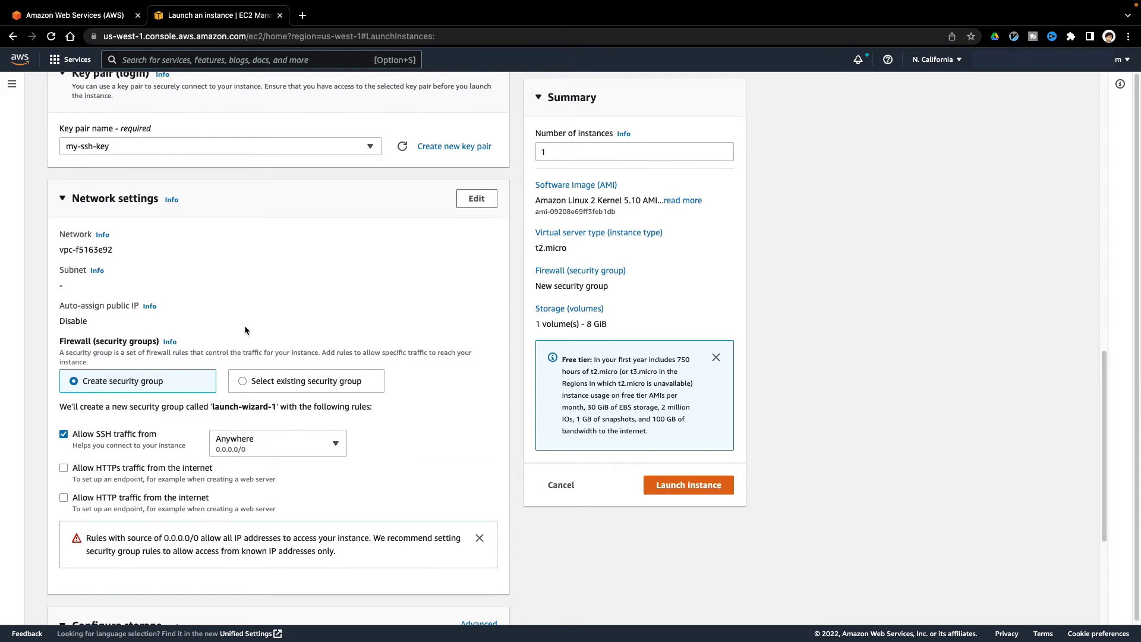
- Use project-my-vpc-vpc's public1 subnet in us-west-1a with auto-assigned public IP enabled
left_click(476, 198)
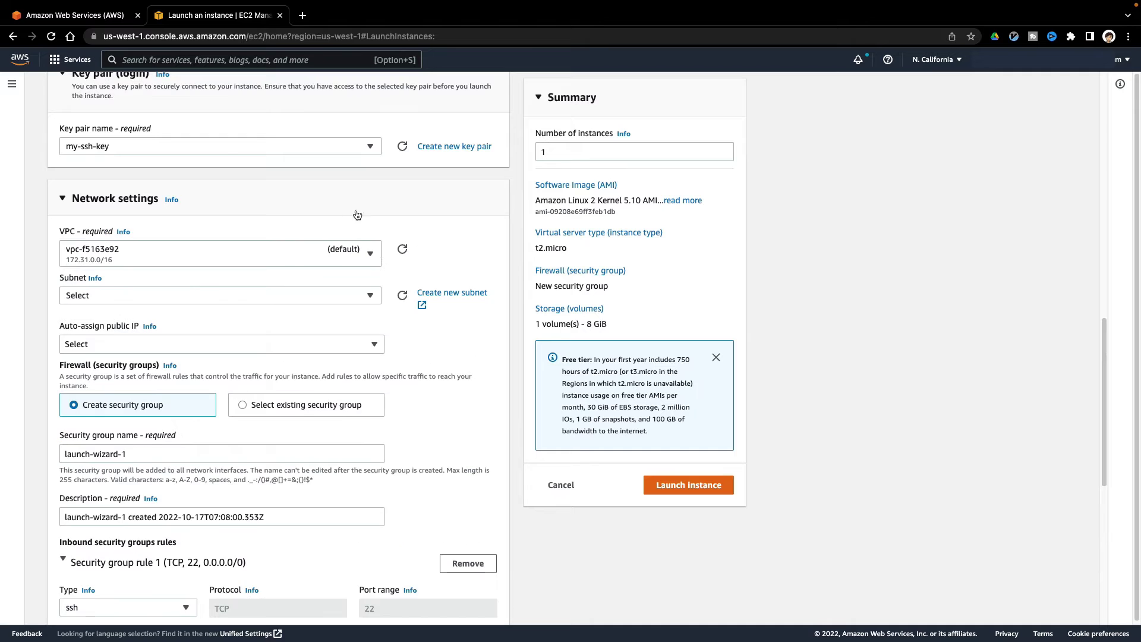
left_click(360, 254)
left_click(170, 294)
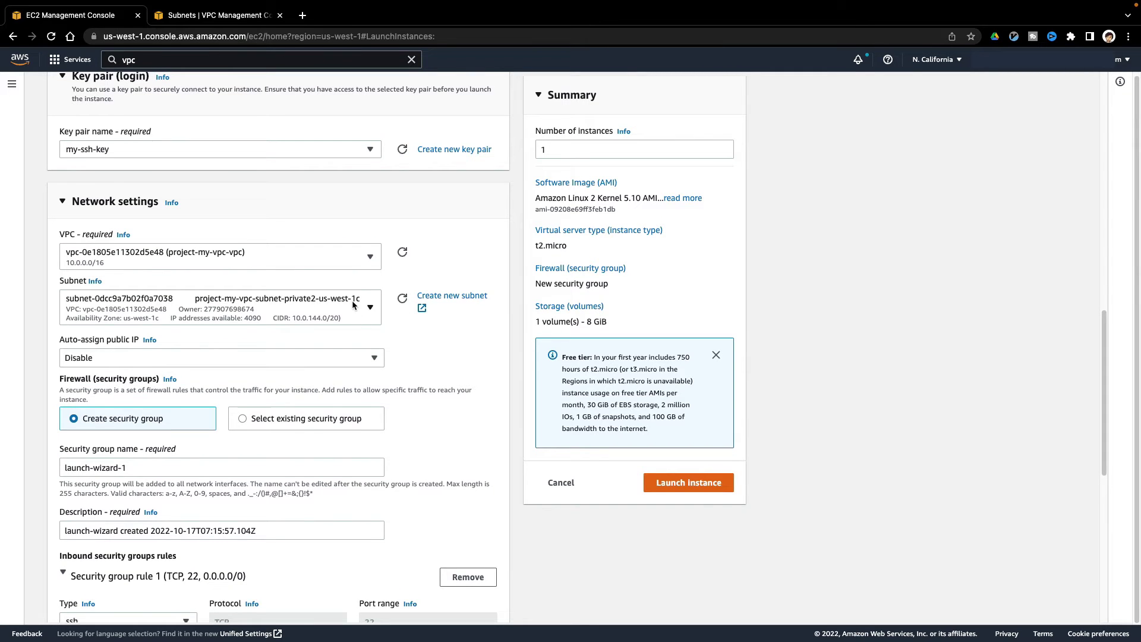
left_click(354, 303)
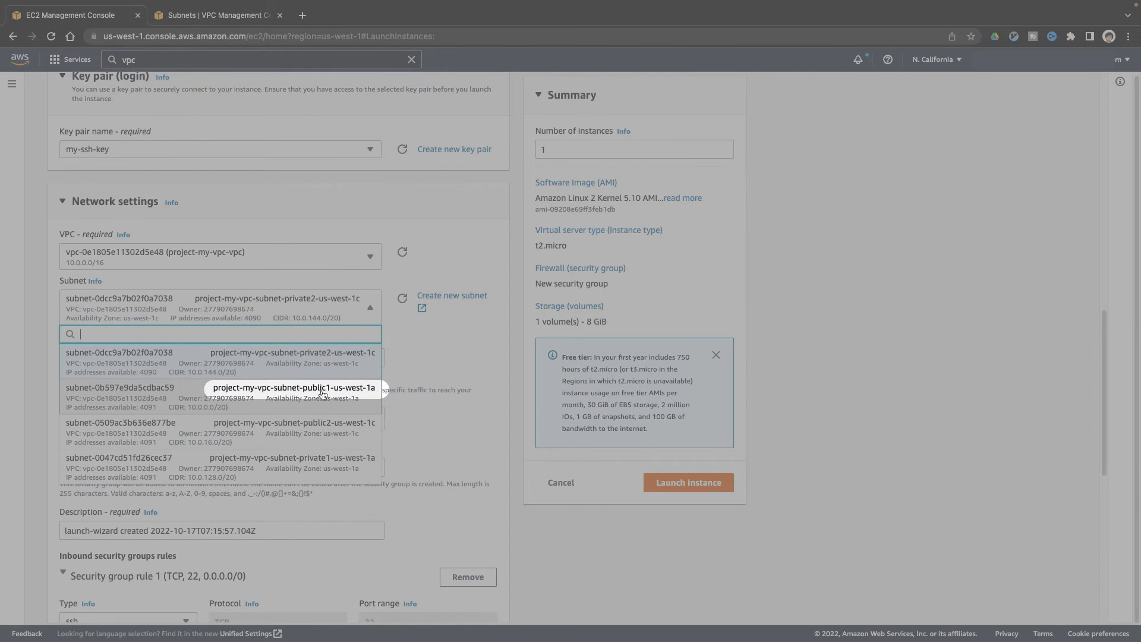
left_click(321, 395)
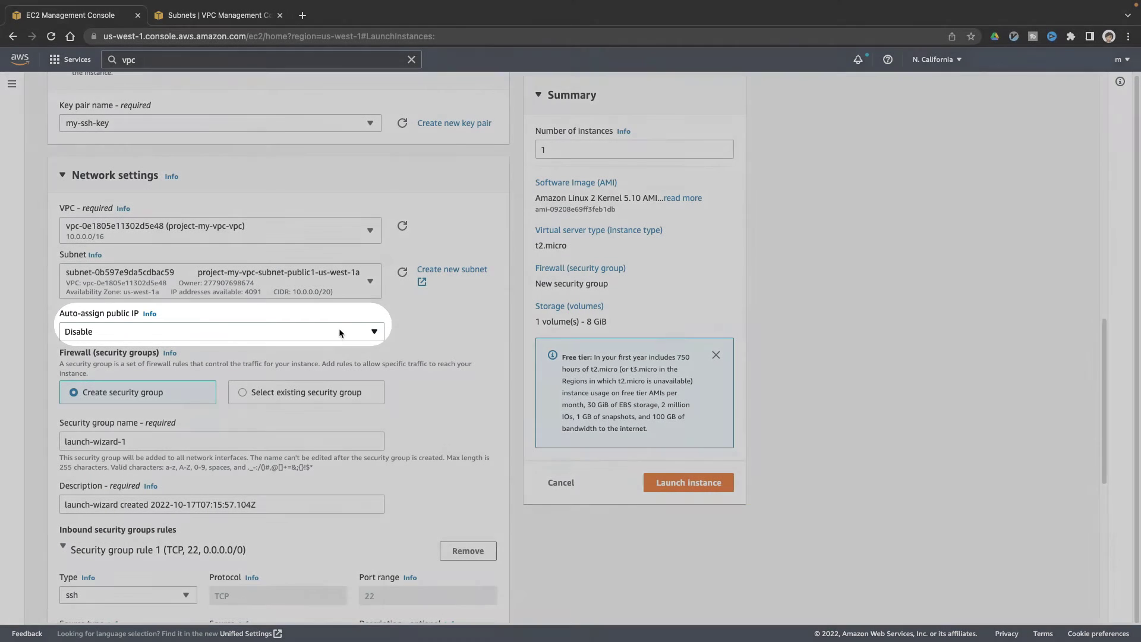
left_click(336, 330)
left_click(259, 354)
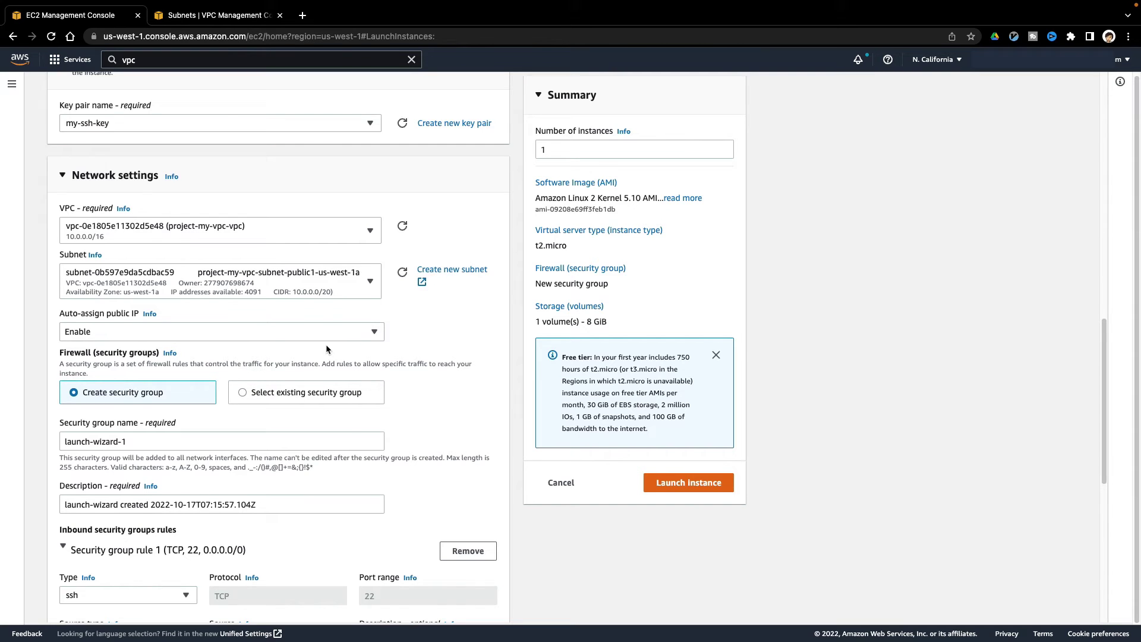
scroll(326, 344, "down", 2)
scroll(325, 345, "down", 3)
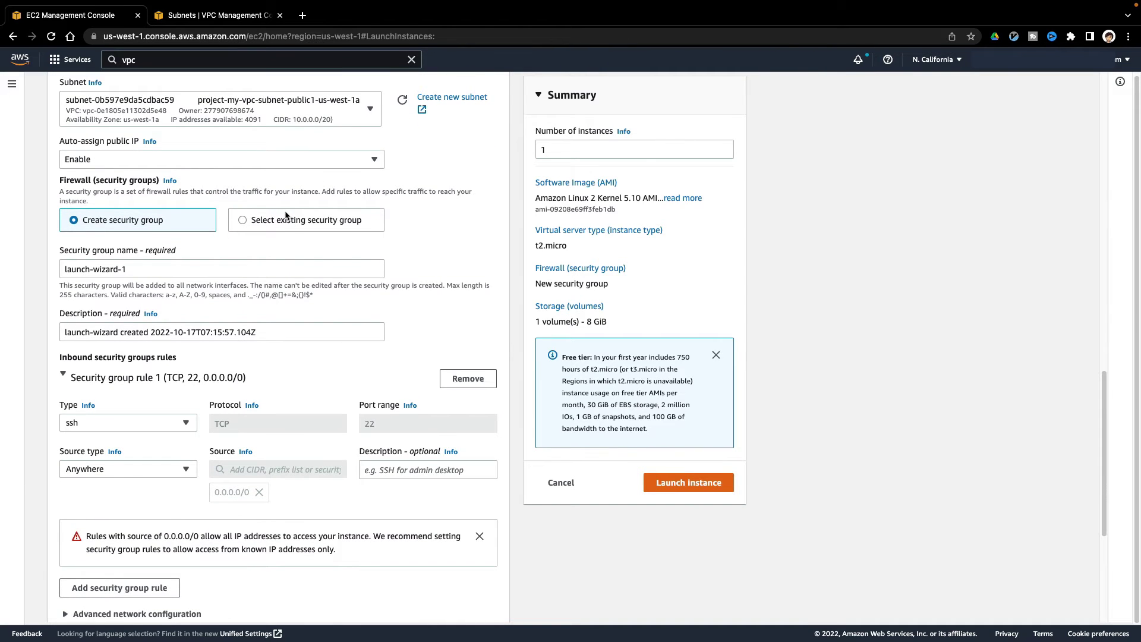
- Attach the existing security group my-security-group to the instance
left_click(287, 219)
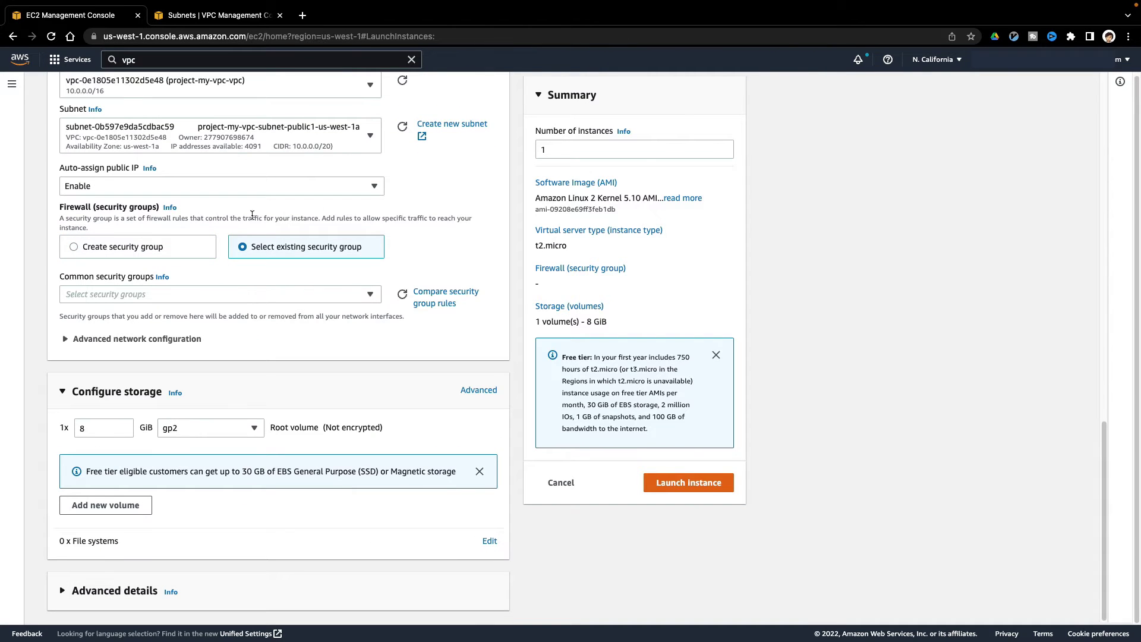
left_click(229, 293)
left_click(174, 331)
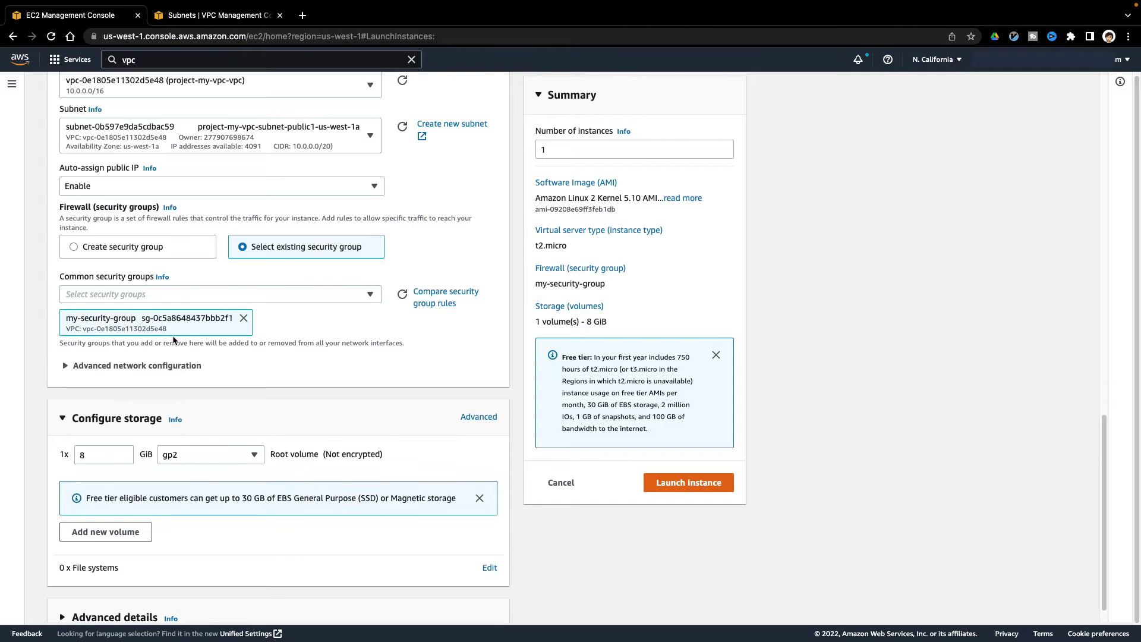
scroll(24, 425, "down", 1)
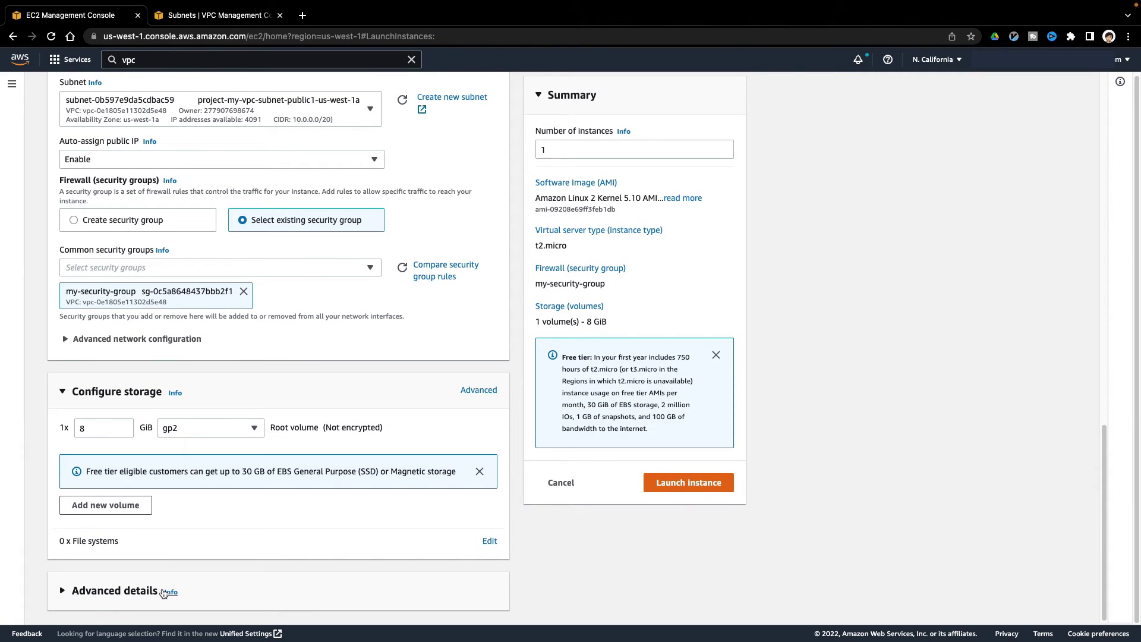
- Expand Advanced details, fill in the user data script, and launch my-instance
left_click(168, 592)
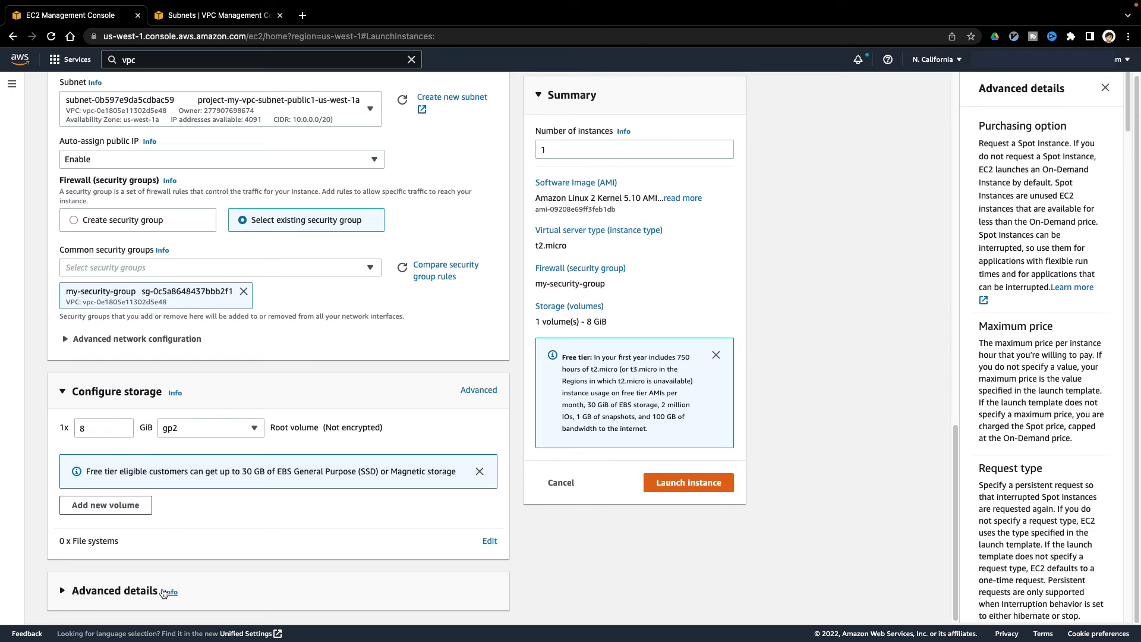
left_click(1105, 88)
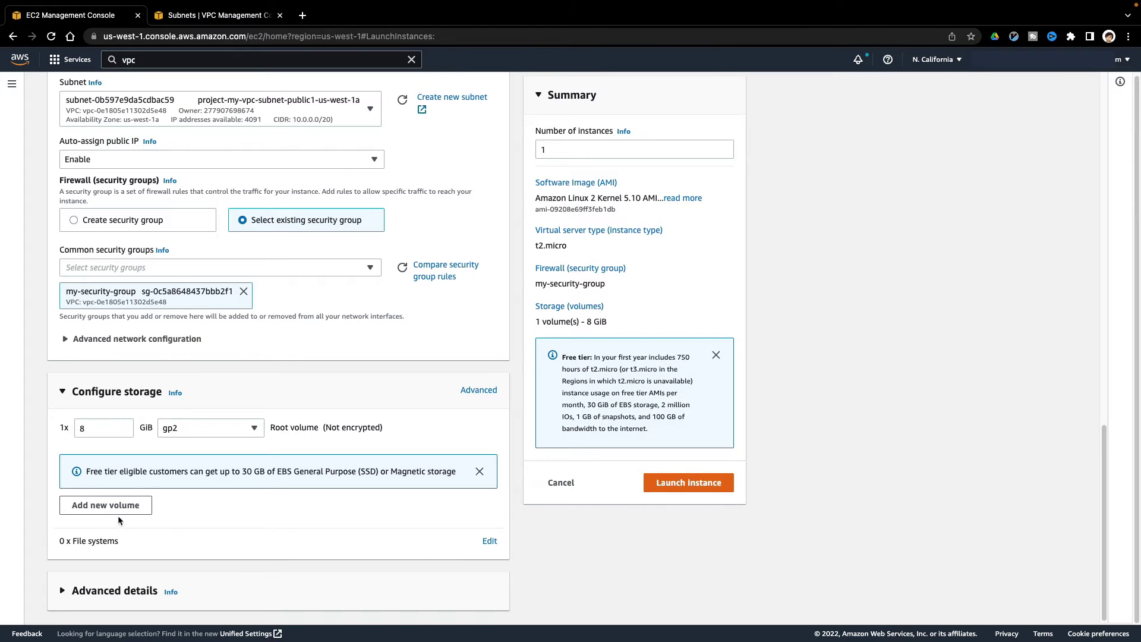
left_click(63, 590)
scroll(63, 586, "down", 6)
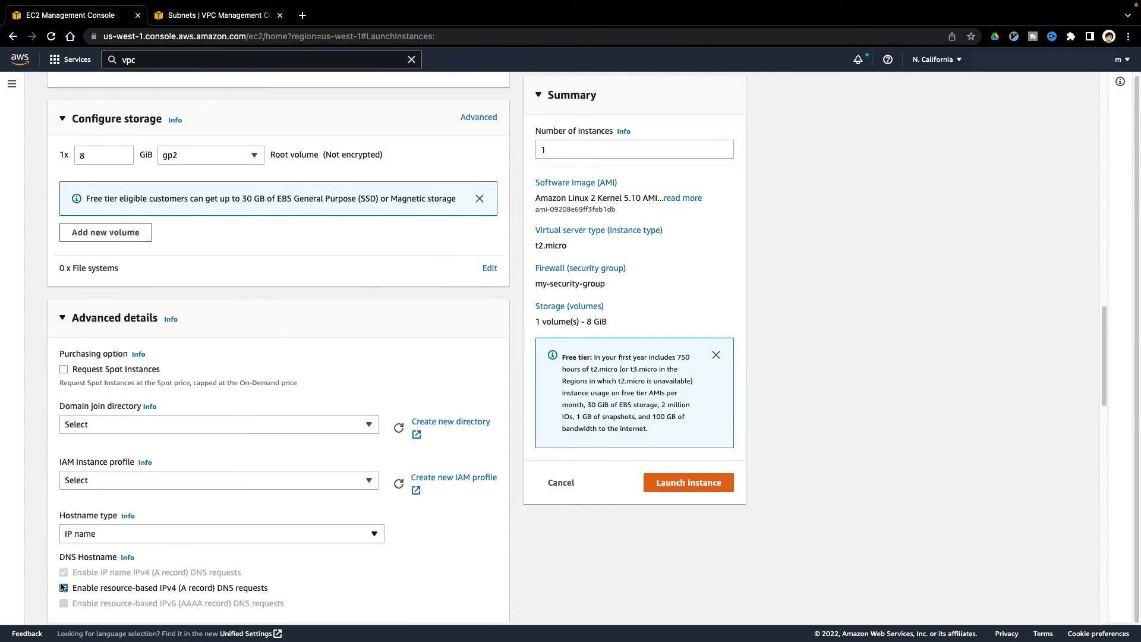
scroll(63, 585, "down", 10)
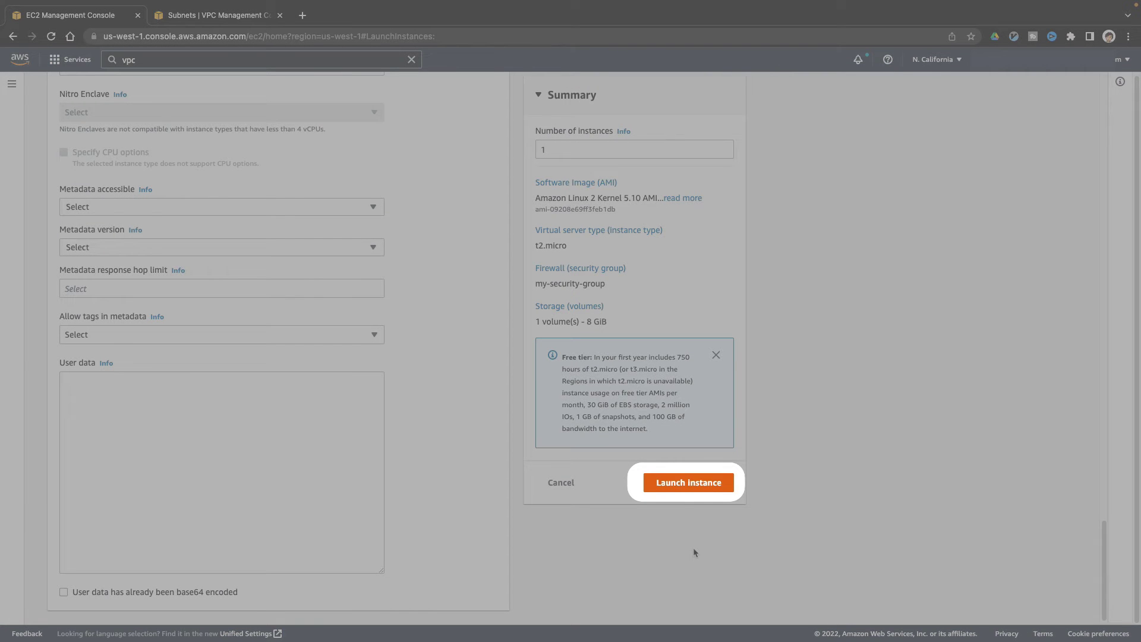
left_click(688, 483)
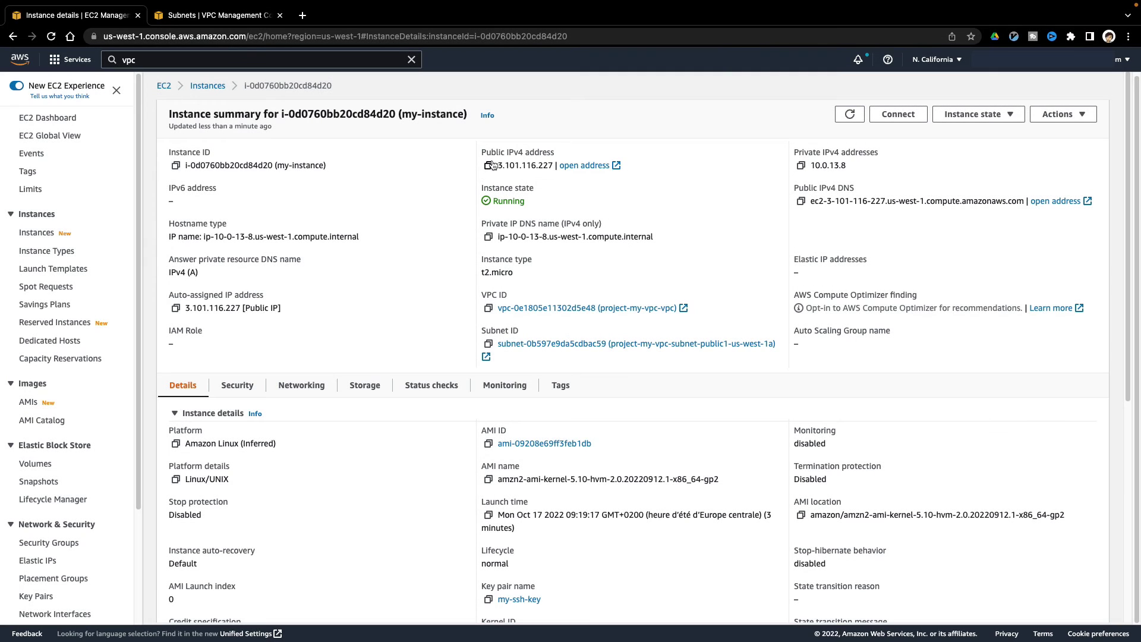
- Copy my-instance's public IPv4 address 3.101.116.227 from the instance summary
left_click(487, 165)
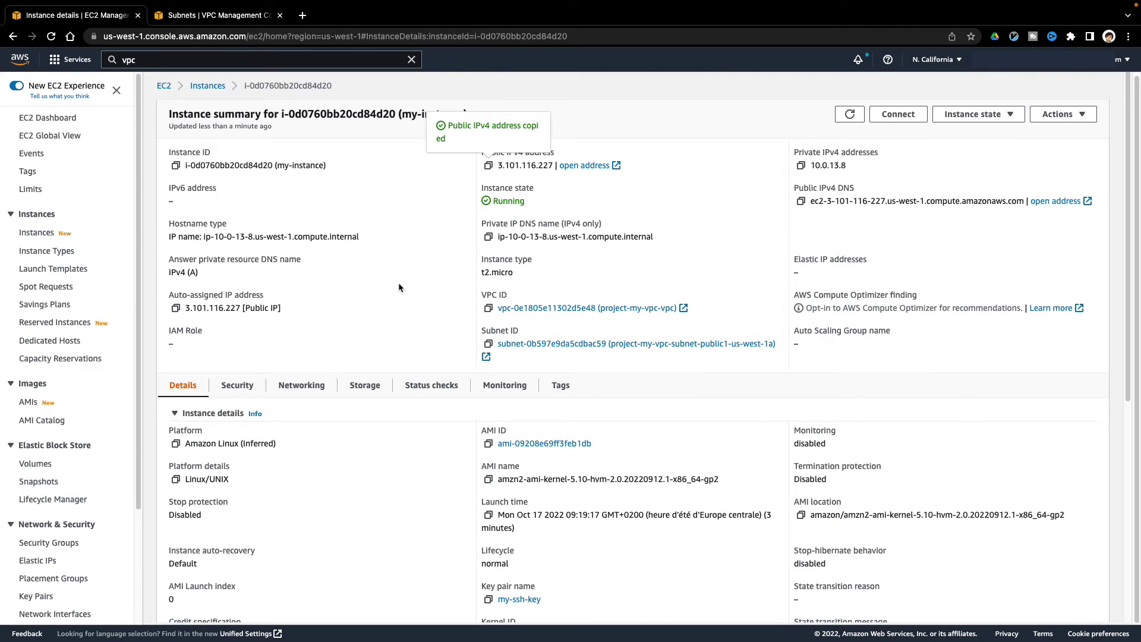
key("ctrl+Right")
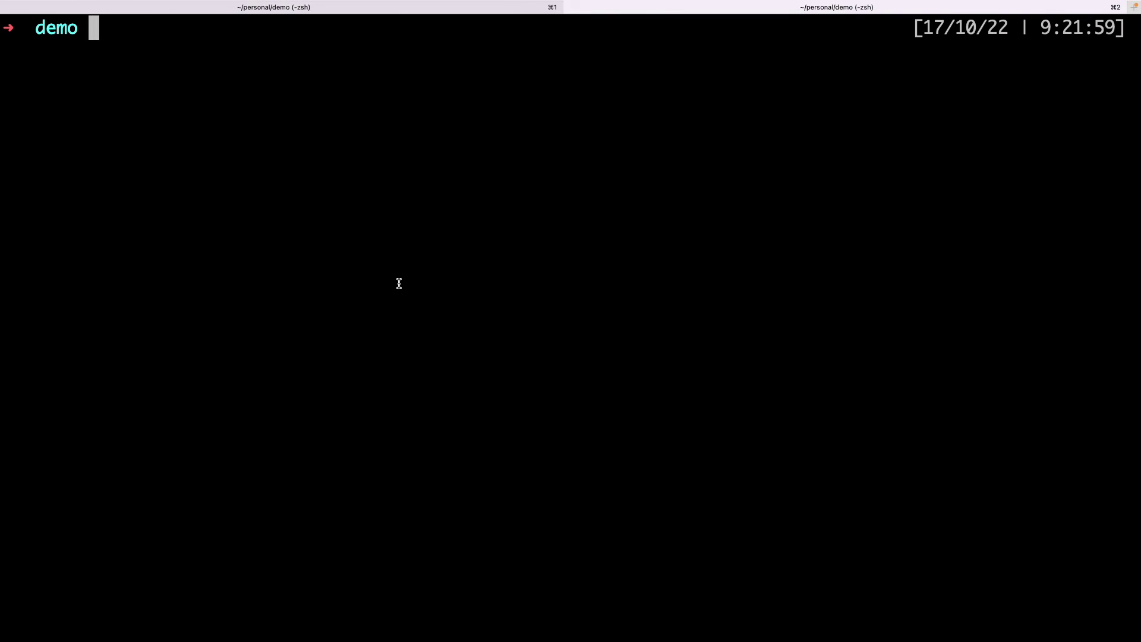
type("ssh ")
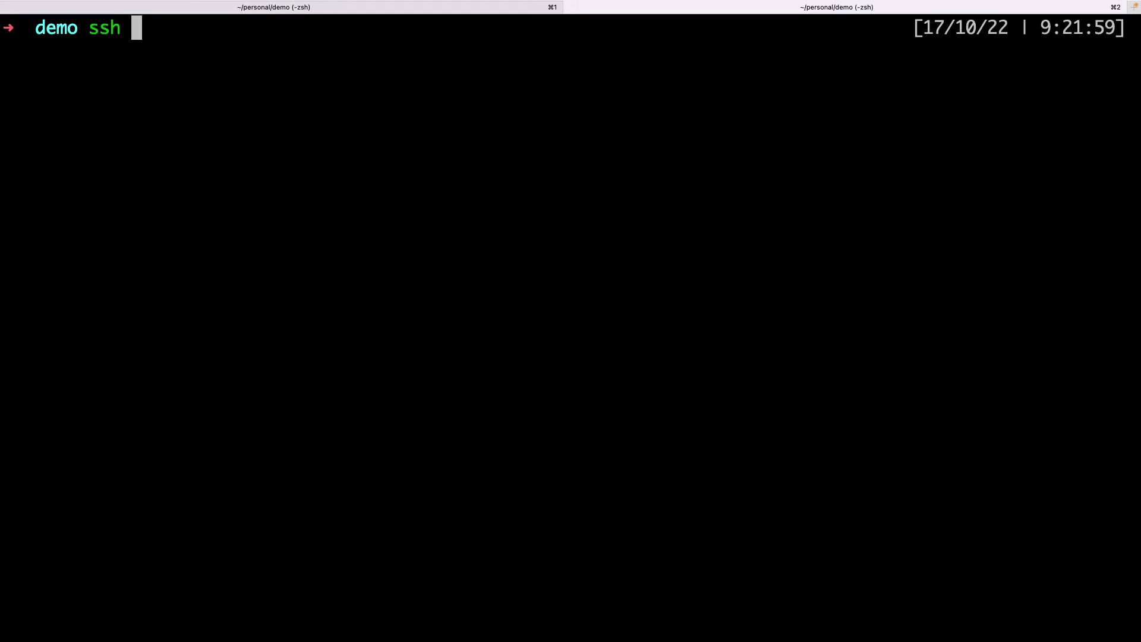
type("ec2-user")
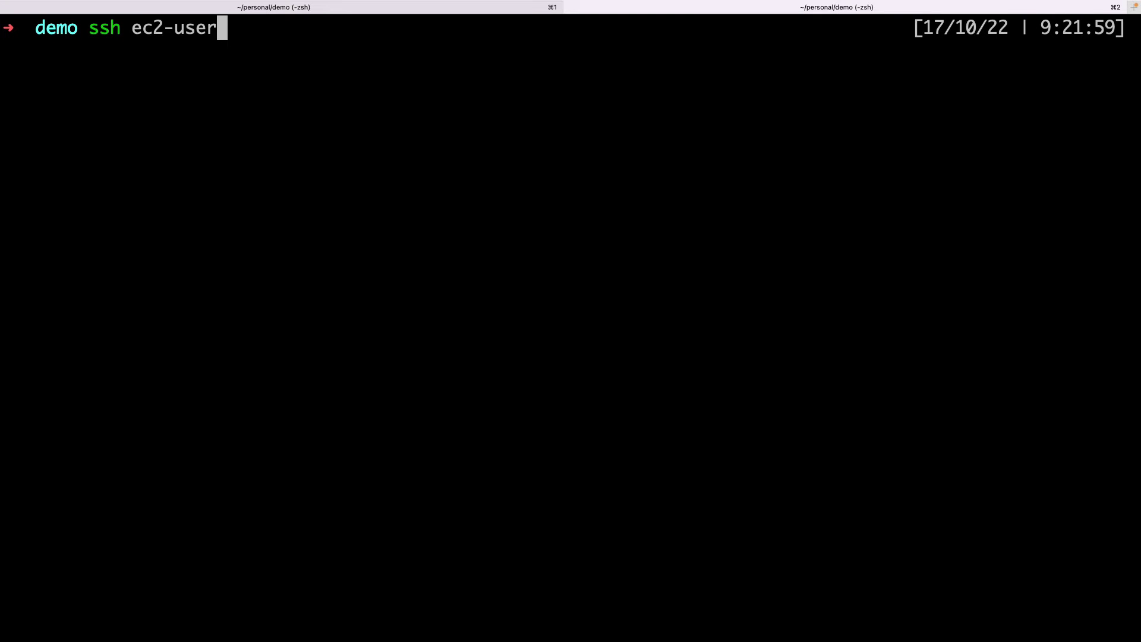
type("@")
key("super+v")
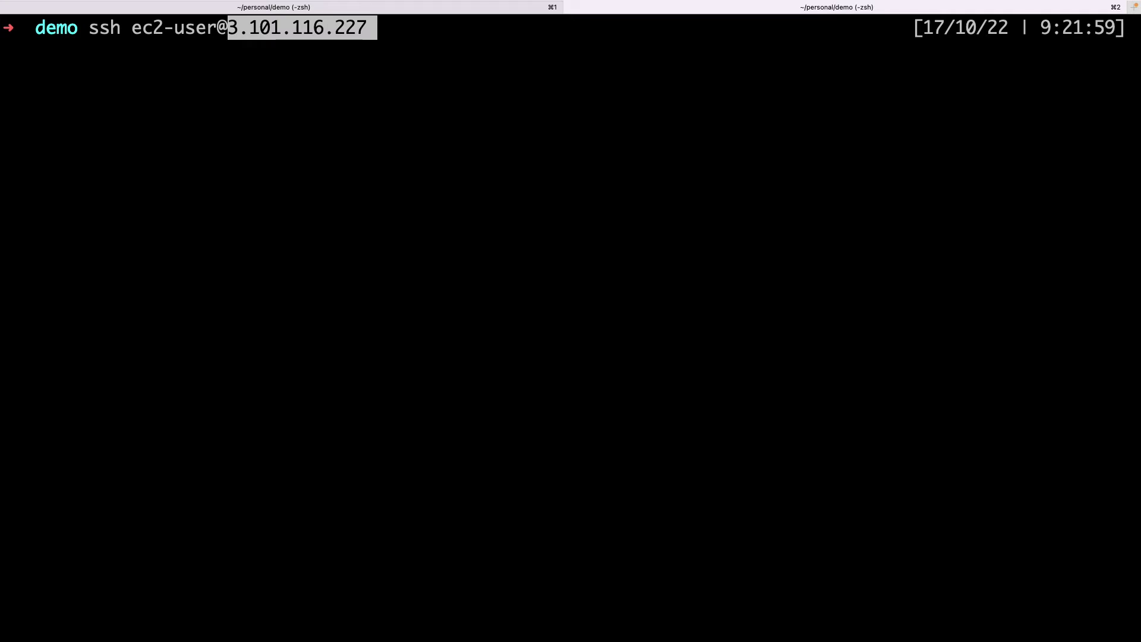
key("Return")
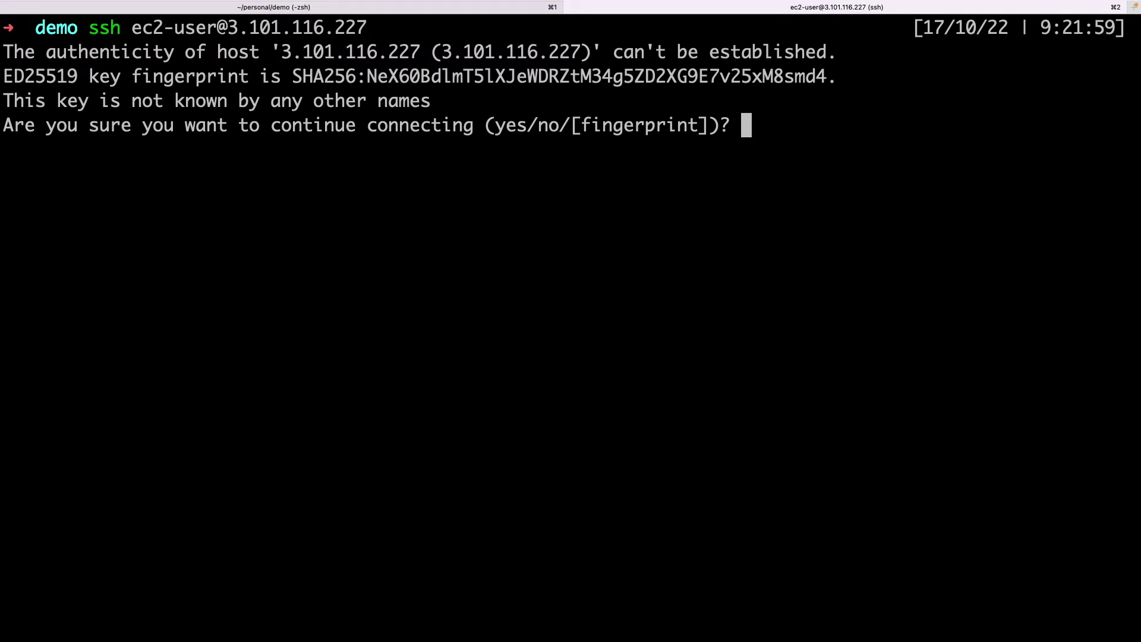
type("yes")
key("Return")
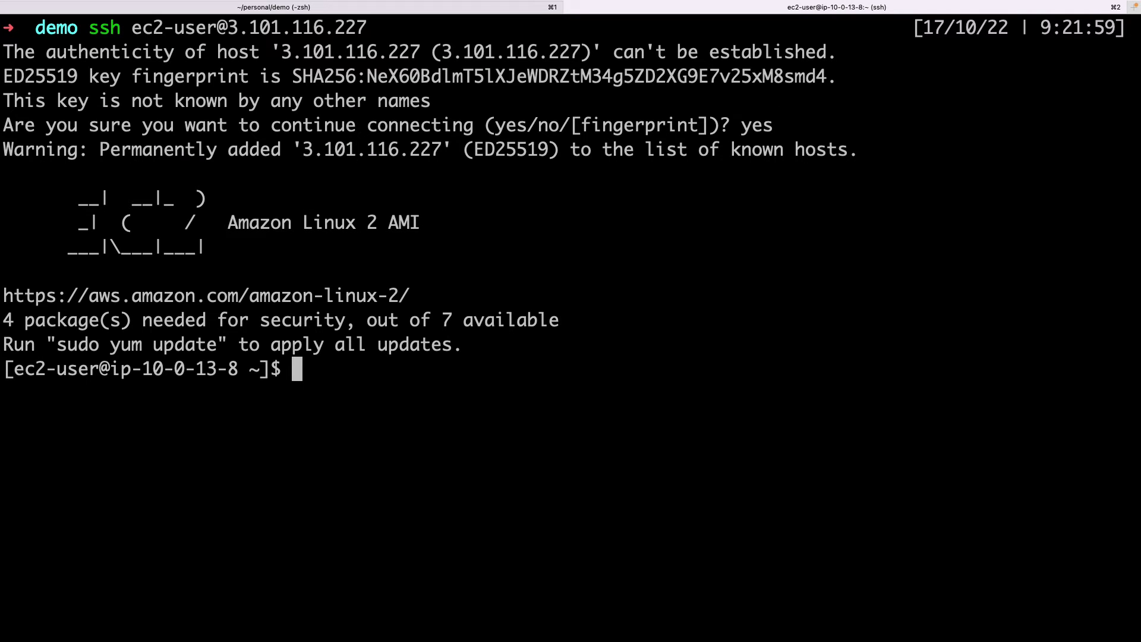
type("sudo yum ")
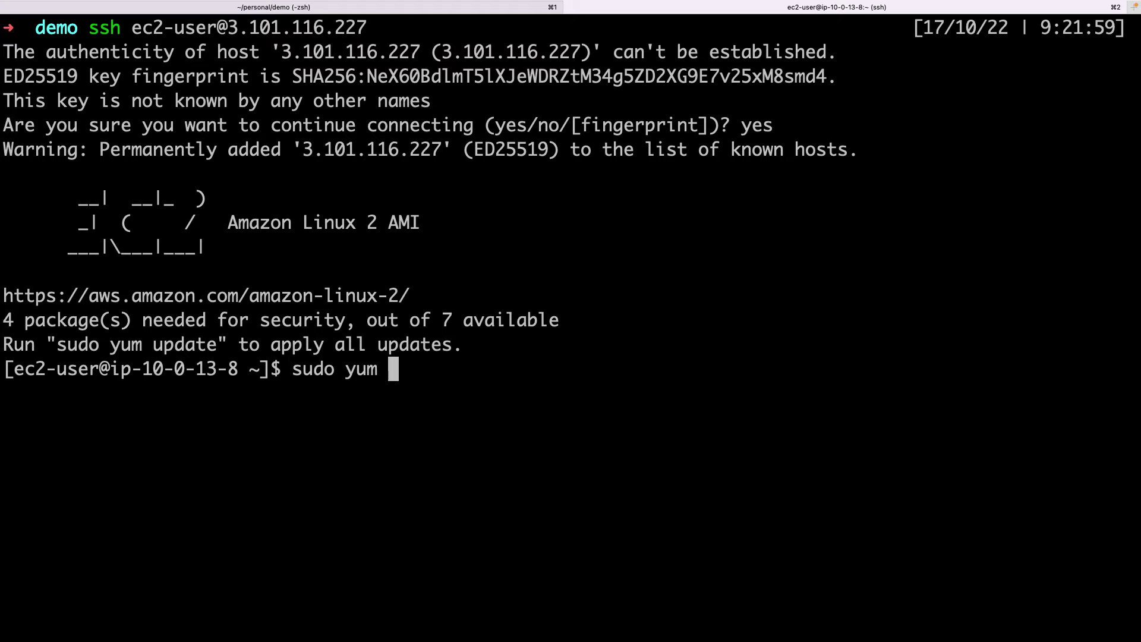
type("update")
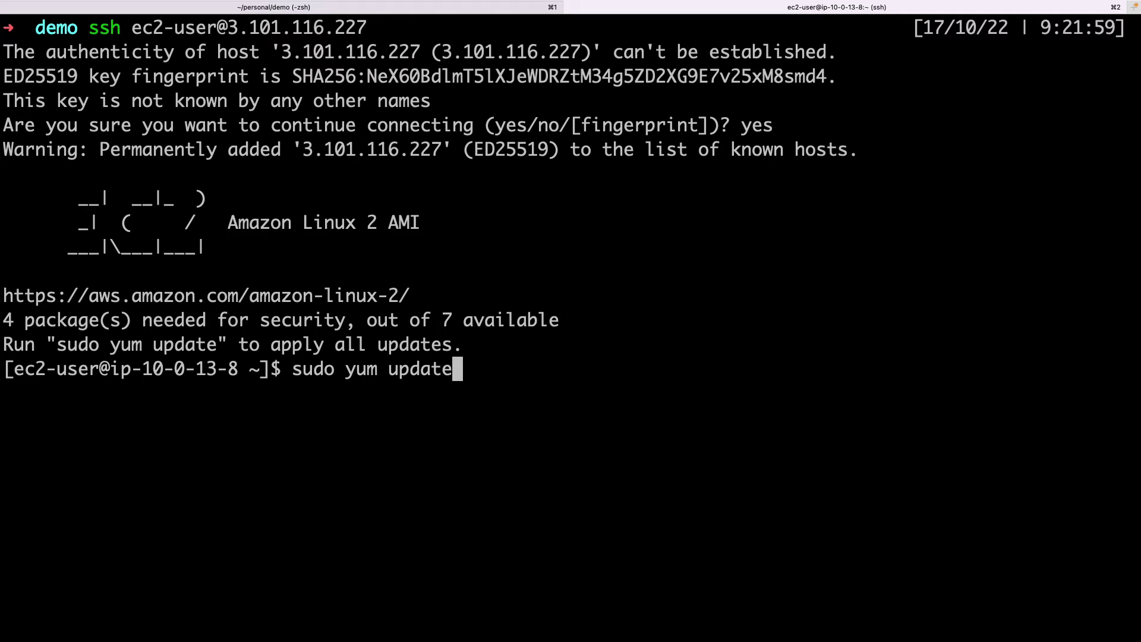
- Update the instance's packages with sudo yum update, approving the transaction
key("Return")
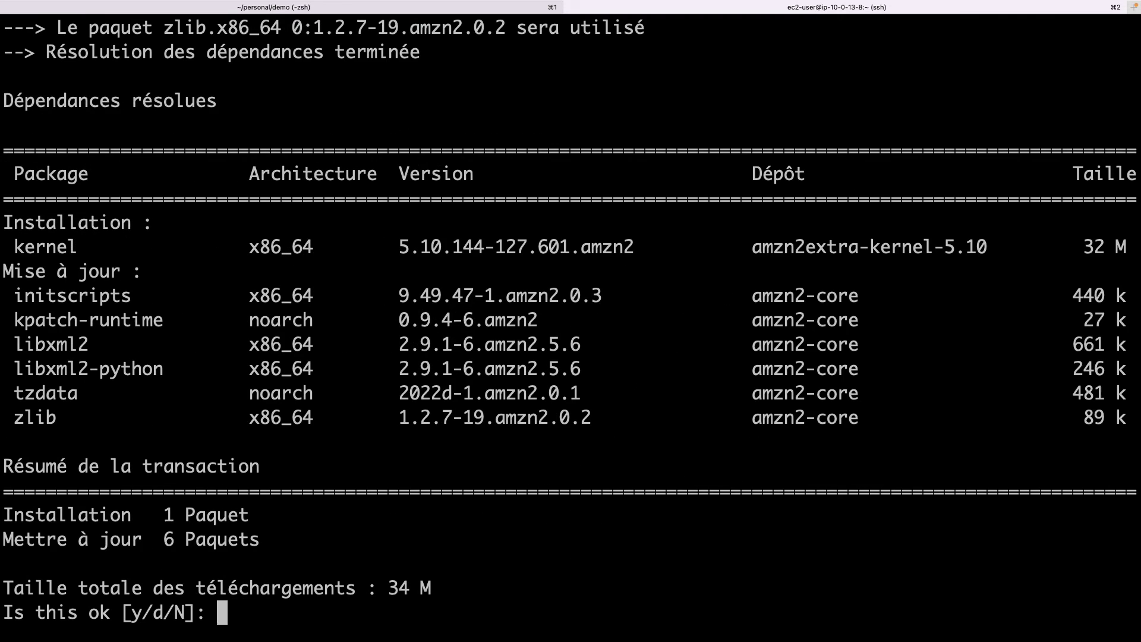
type("y")
key("Return")
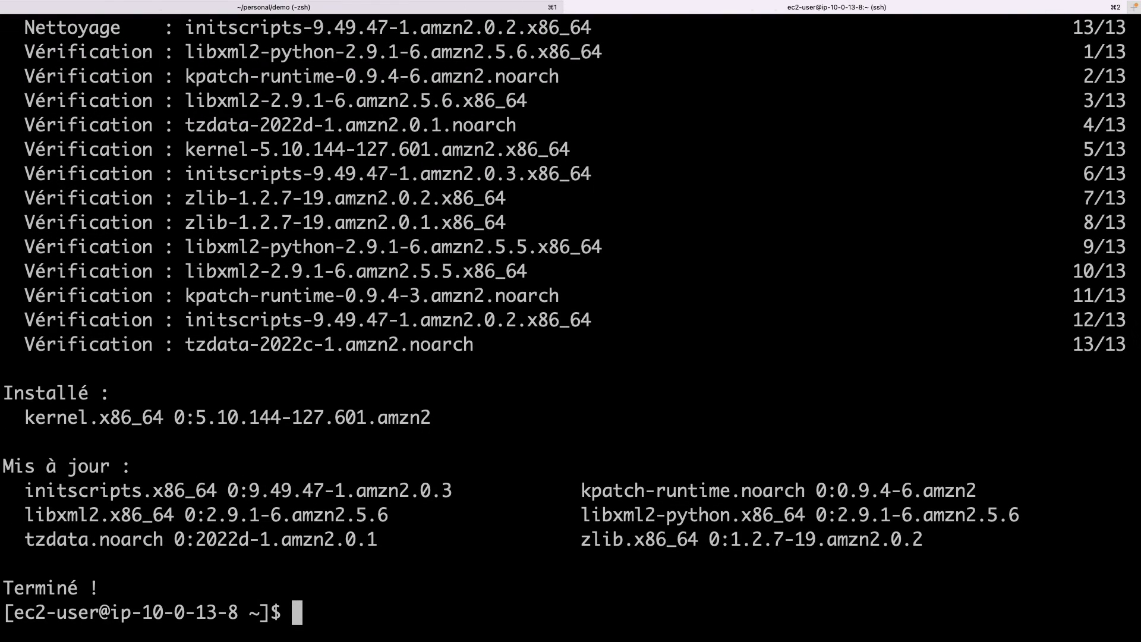
type("u")
key("BackSpace")
type("sudo ymu")
key("BackSpace")
key("BackSpace")
type("um ")
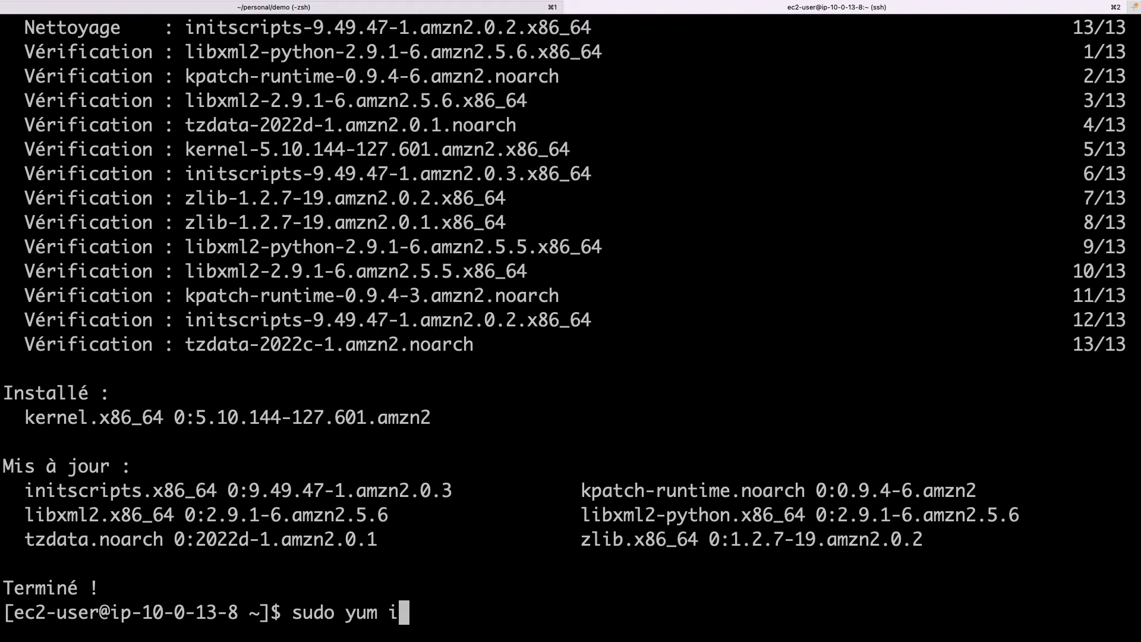
type("install")
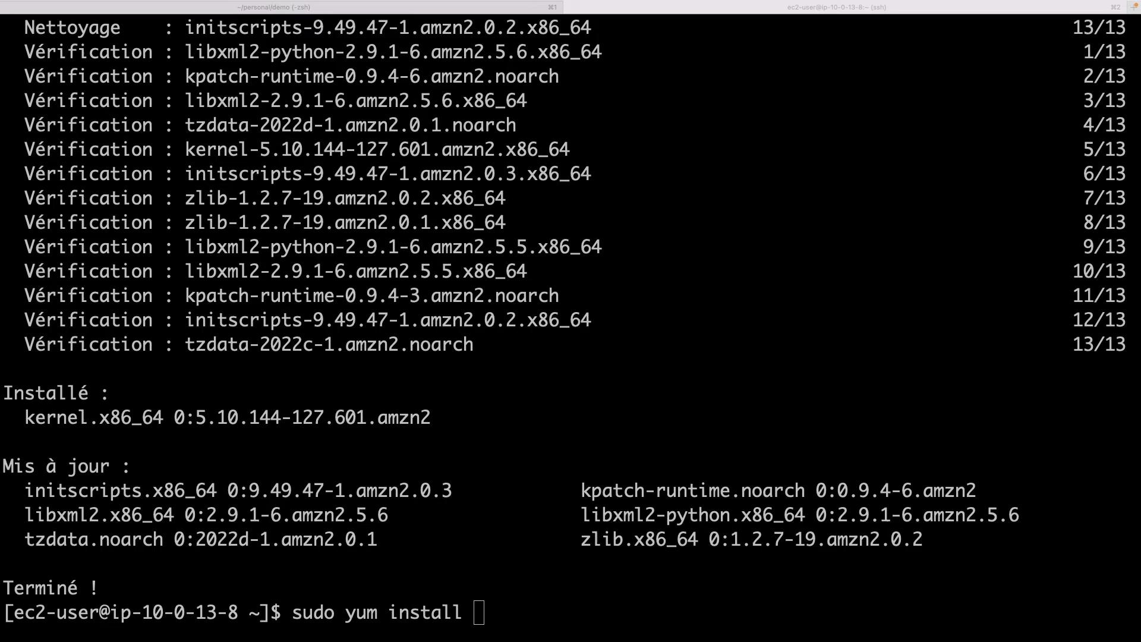
- Install java-17-amazon-corretto-headless and confirm java -version reports 17.0.4.1
left_click(537, 493)
key("super+v")
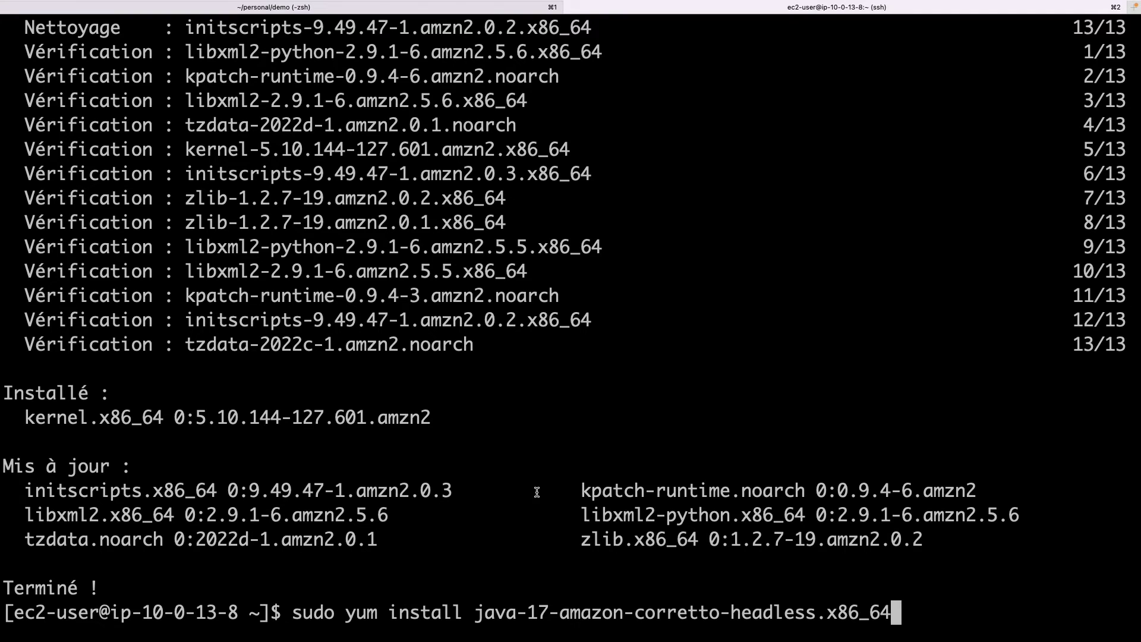
key("Return")
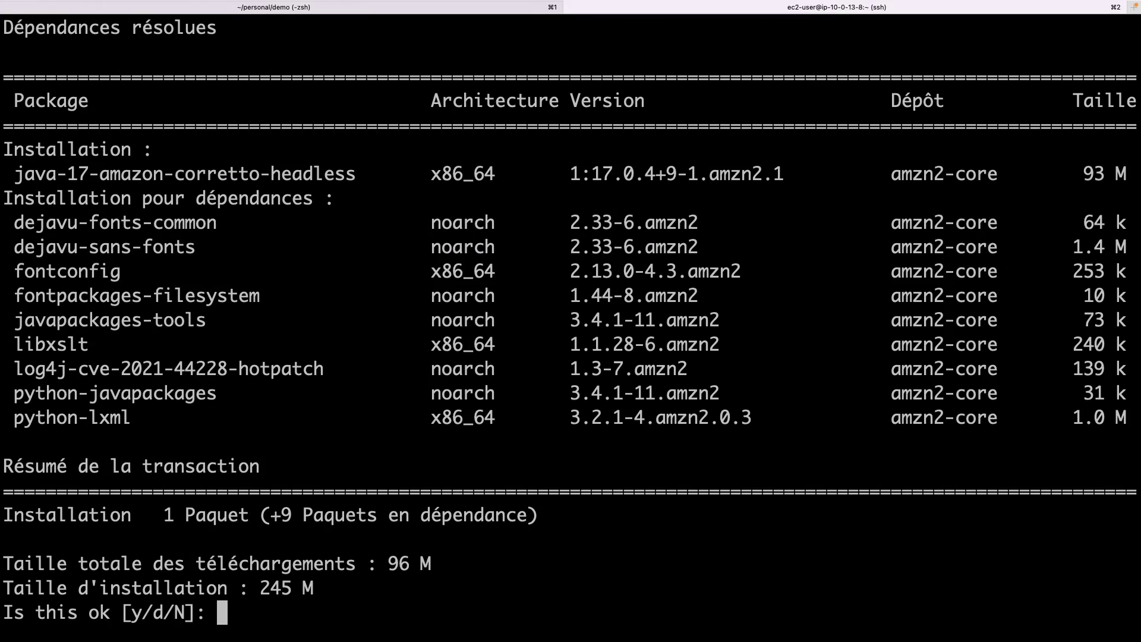
type("y")
key("Return")
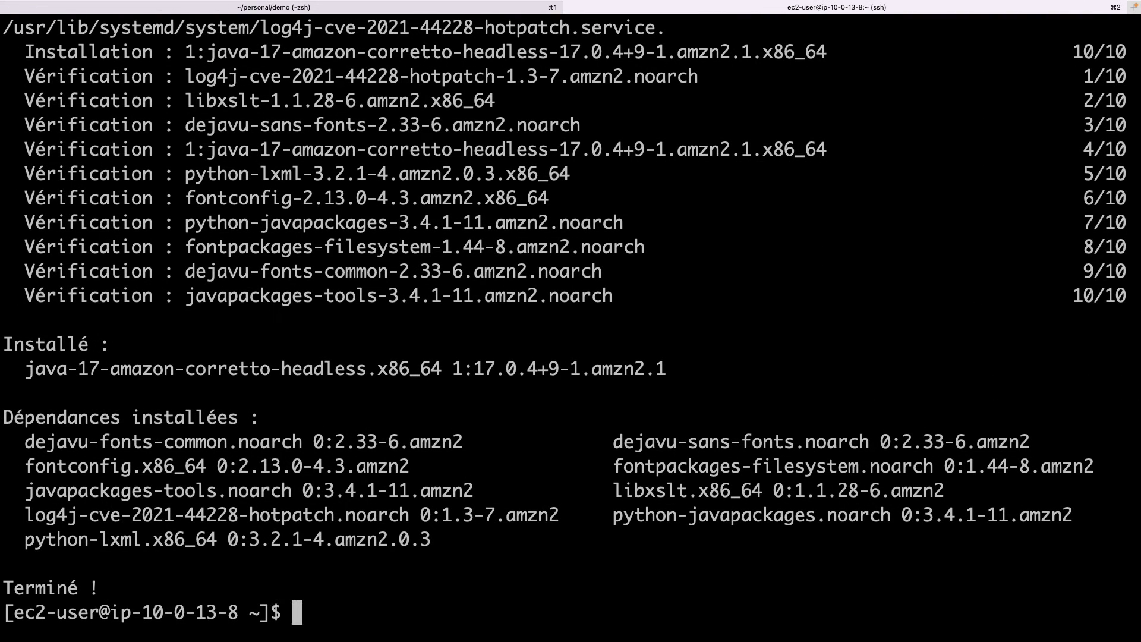
type("java -vers")
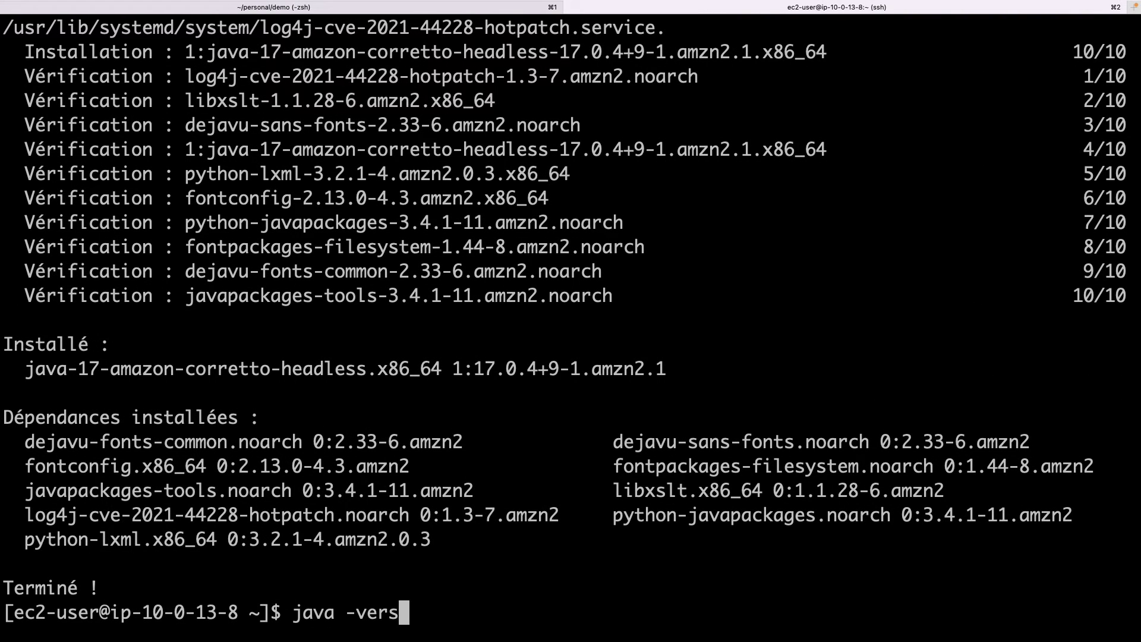
type("ion")
key("Return")
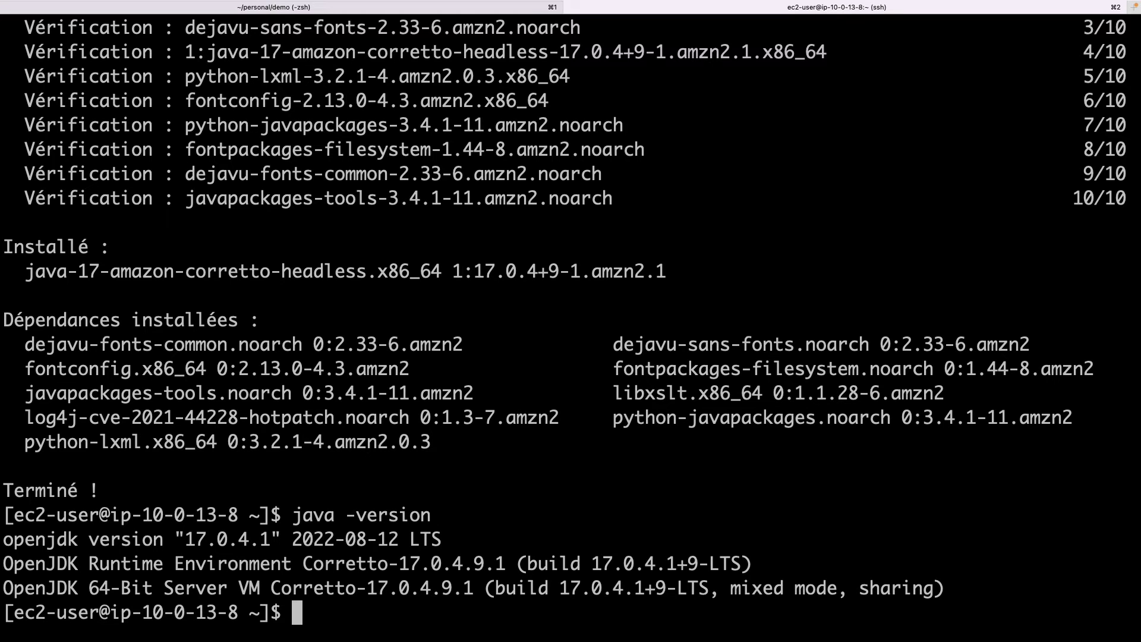
- Log out of the instance and list the local target folder
key("ctrl+d")
key("ctrl+l")
type("ll")
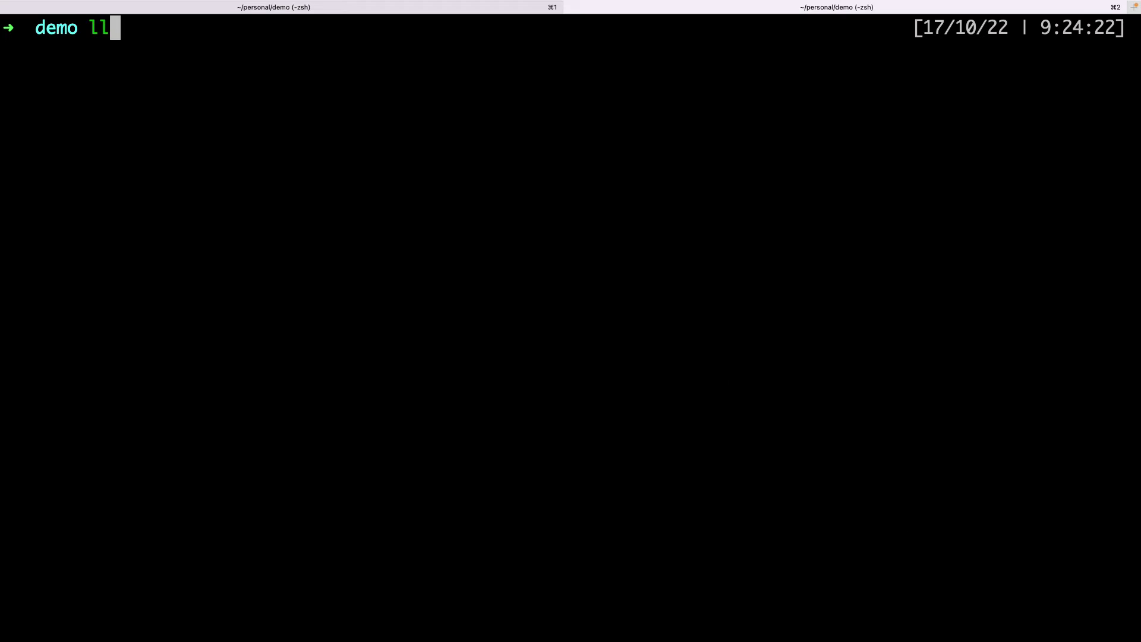
type(" t")
key("Tab")
key("Return")
type("s")
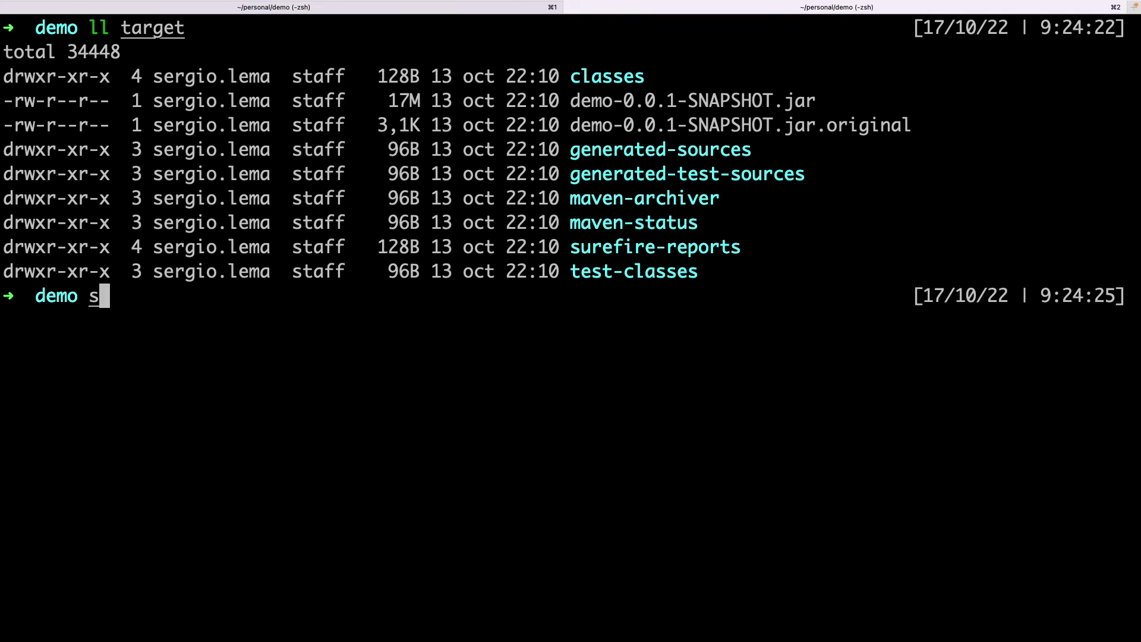
type("cp ta")
key("Tab")
type("de")
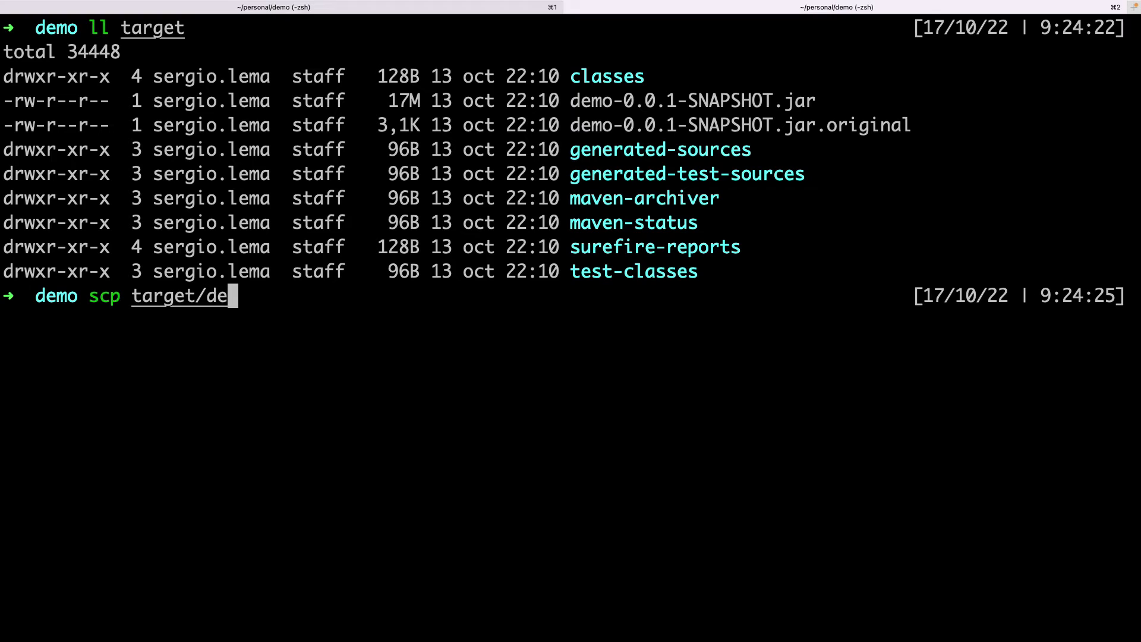
key("Tab")
type(".")
key("BackSpace")
type("ec2-")
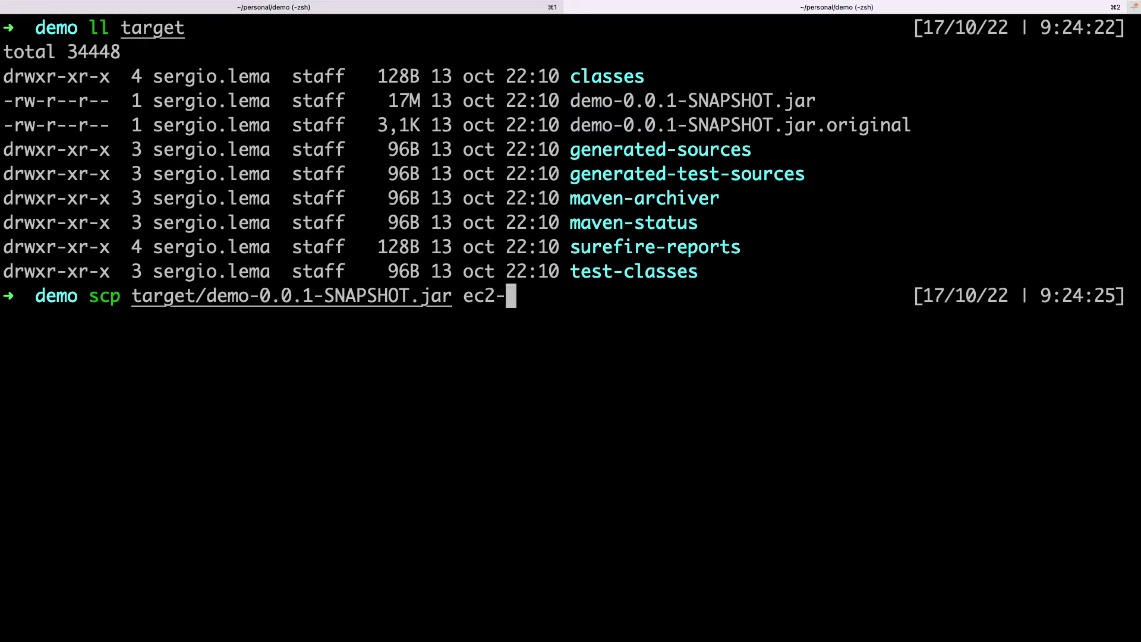
type("user@")
type("3.101.116.227")
type(":")
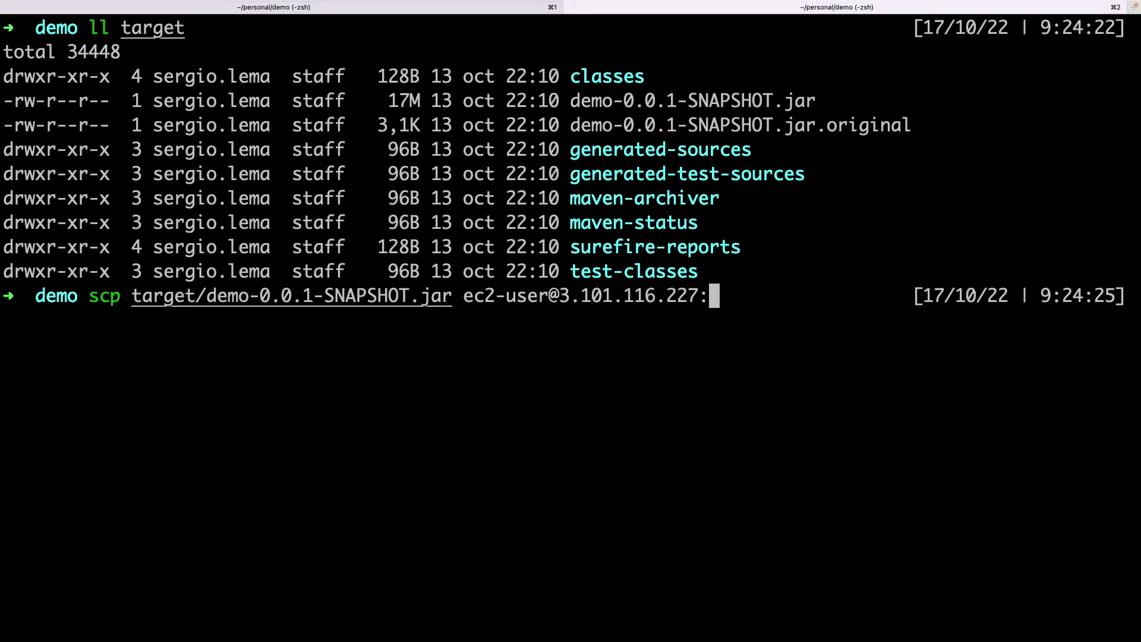
type("/home/ec2-user")
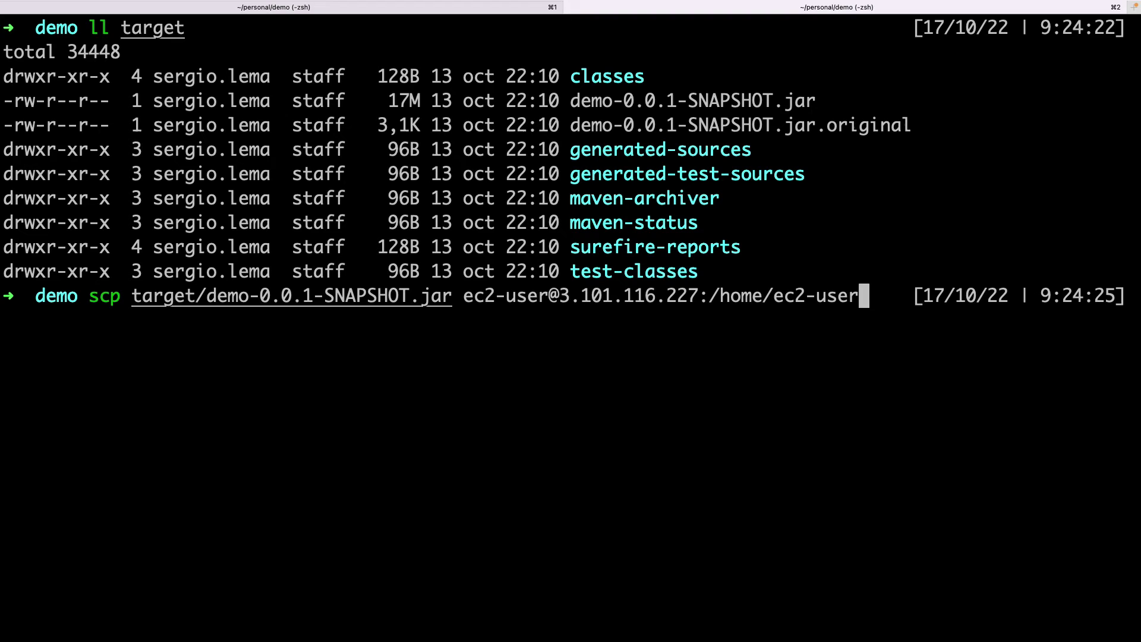
key("Return")
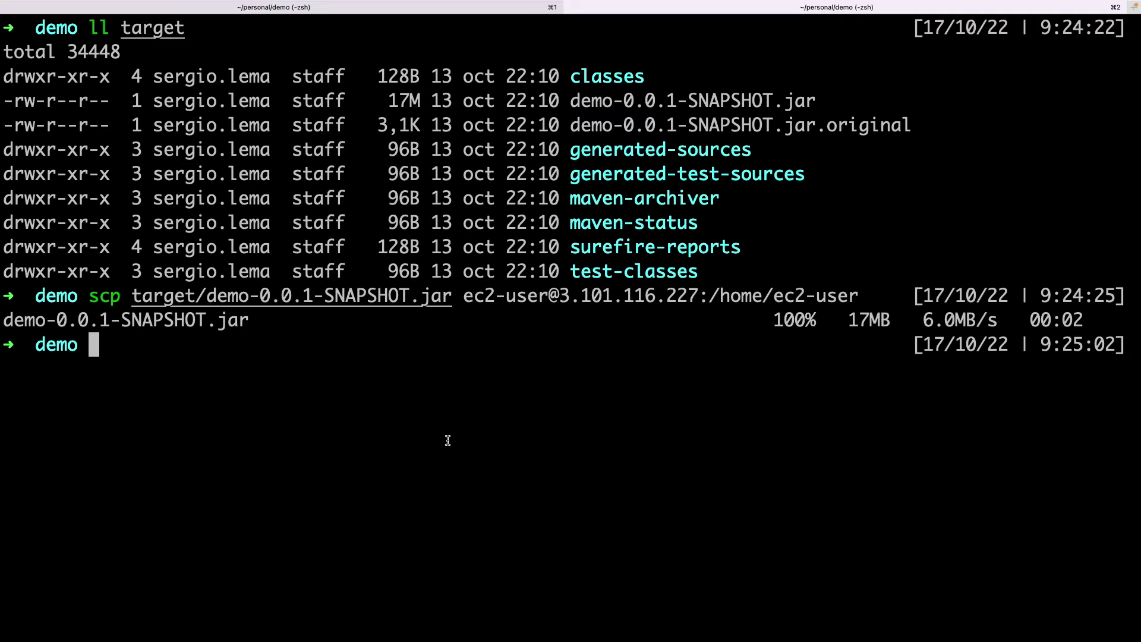
type("ssh ")
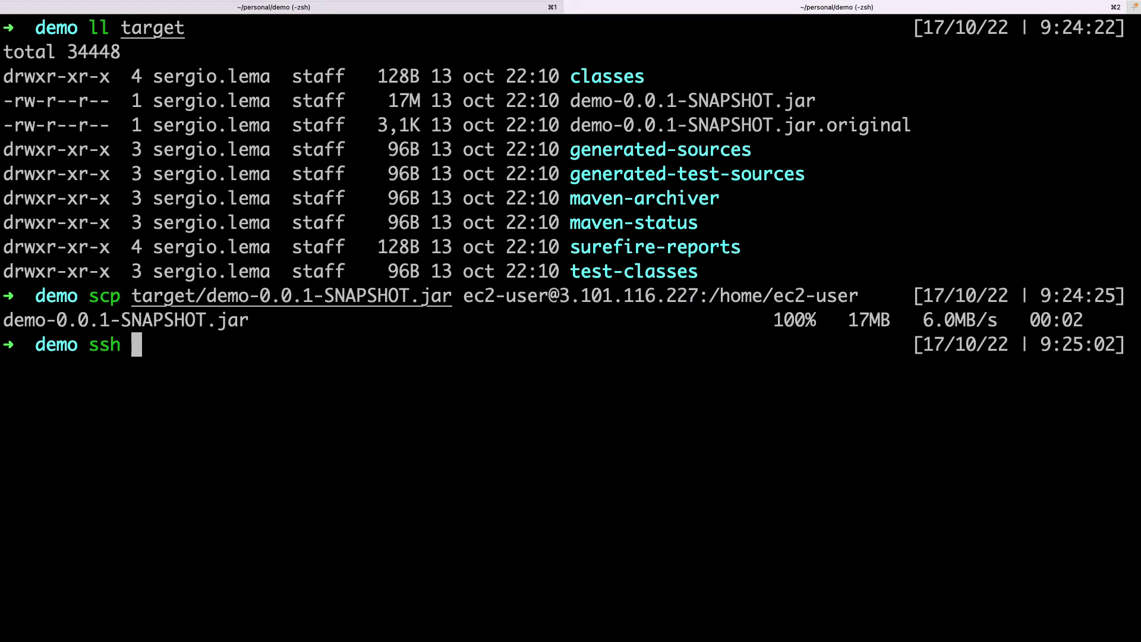
type("ec2-user@")
- SSH back into 3.101.116.227, list files, and run java -jar demo-0.0.1-SNAPSHOT.jar
type("3.101.116.227")
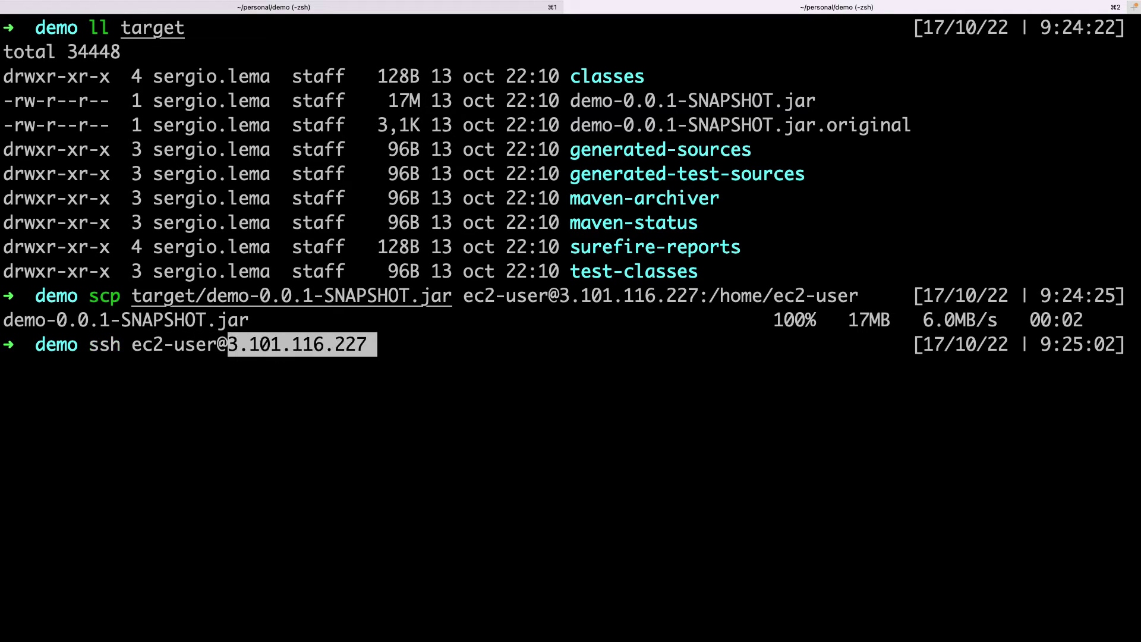
key("Return")
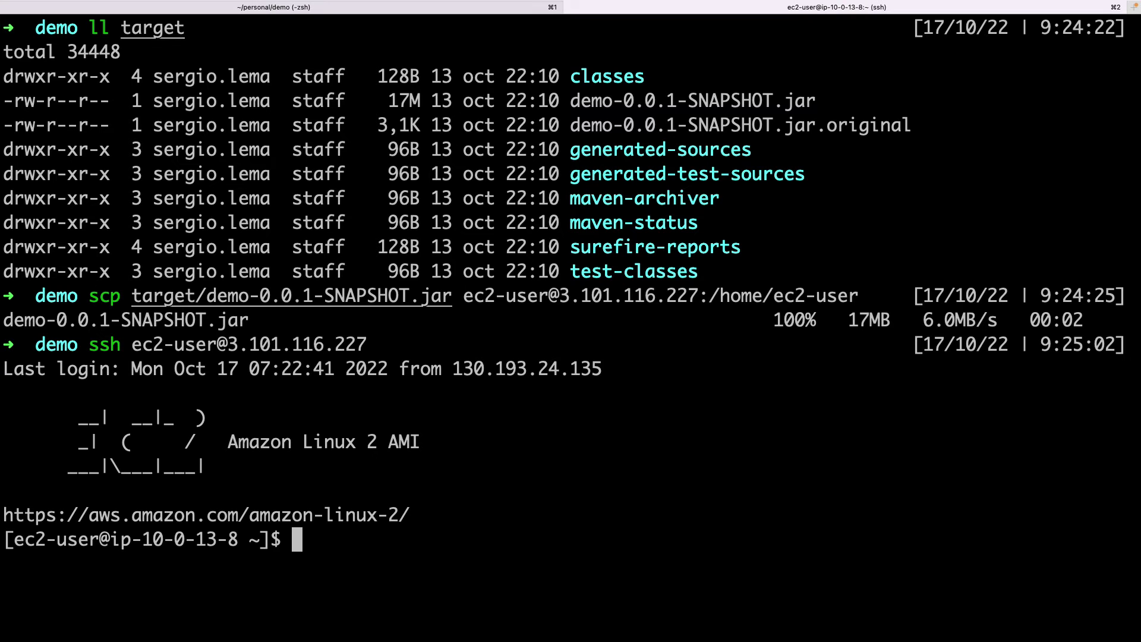
type("ls")
key("Return")
type("java")
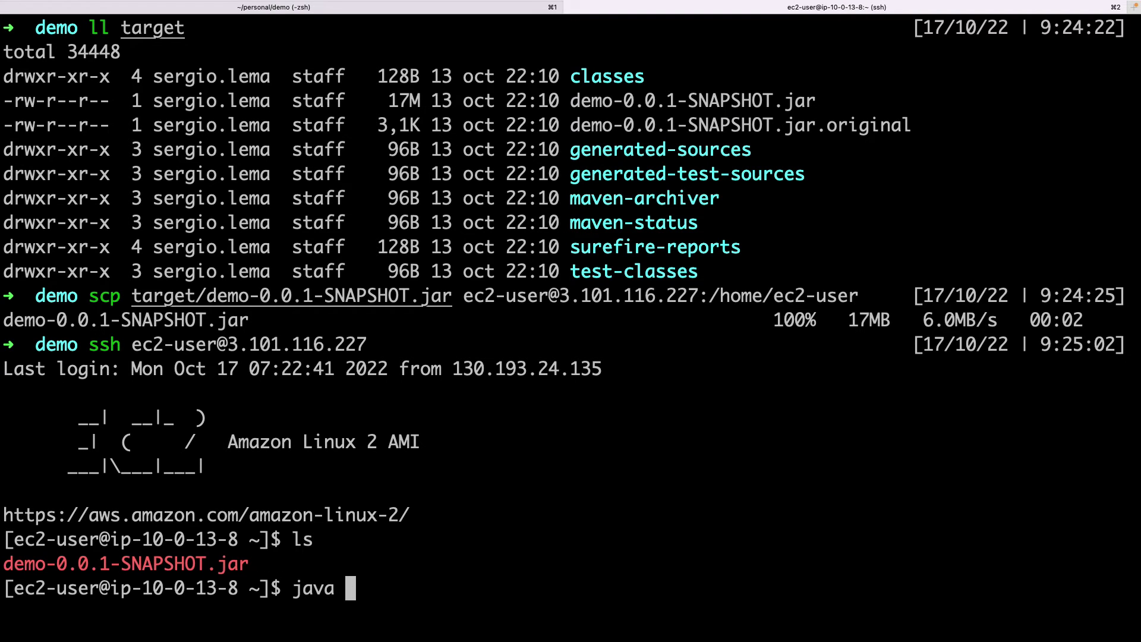
type(" -jar de")
key("Tab")
key("Return")
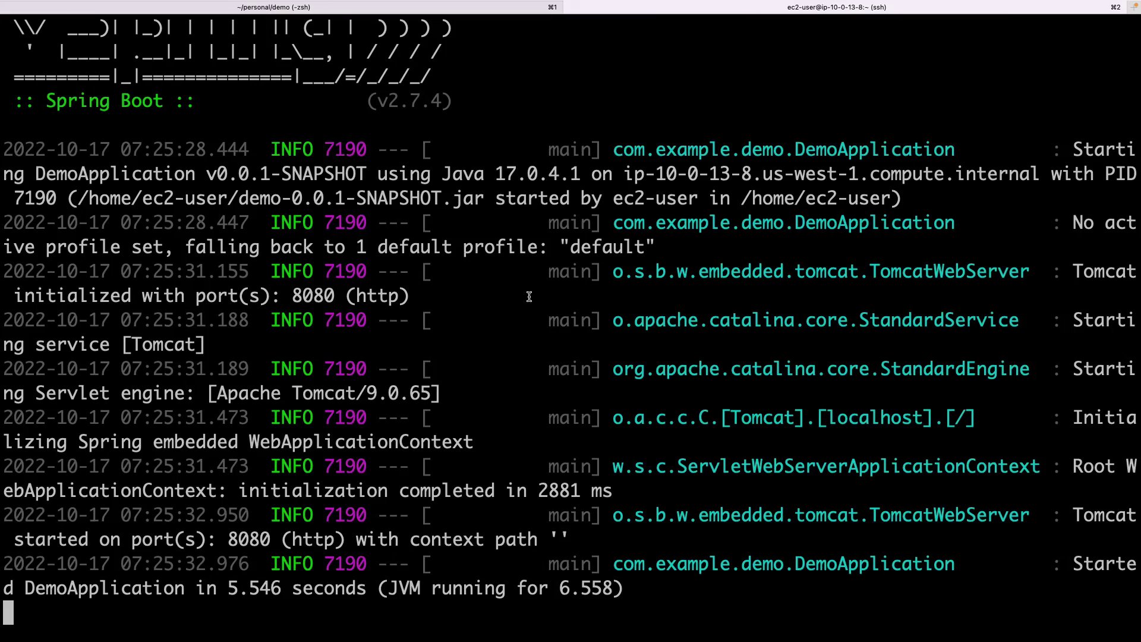
- From the local shell, curl 3.101.116.227:8080/test to check the running app
key("super+1")
type("curl")
type("3.101.116.227")
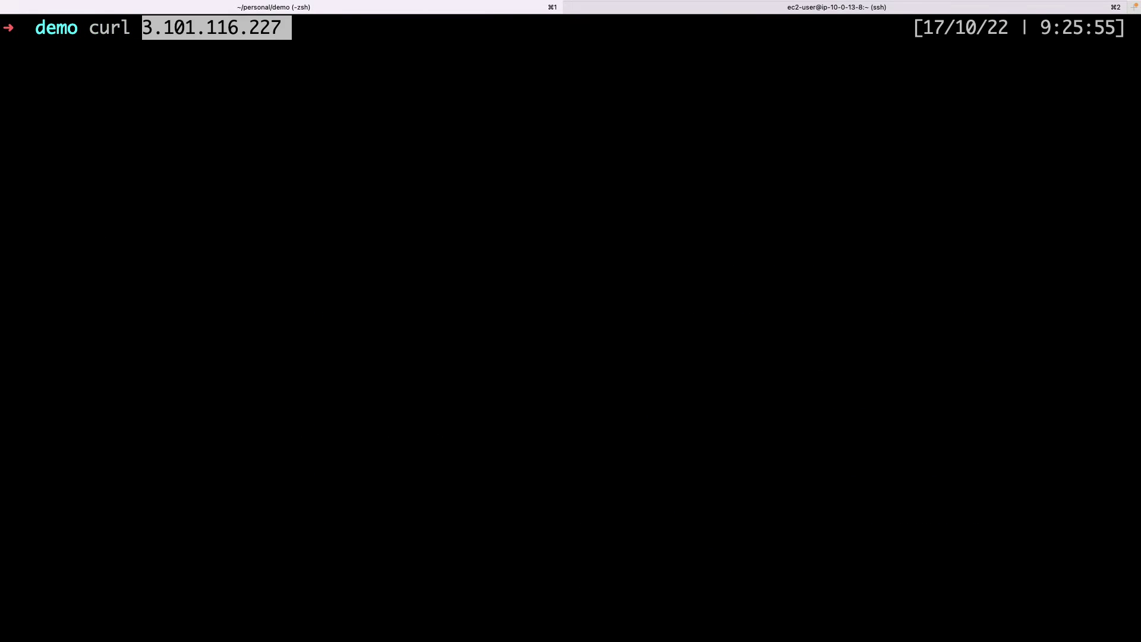
type(":8080/test")
key("Return")
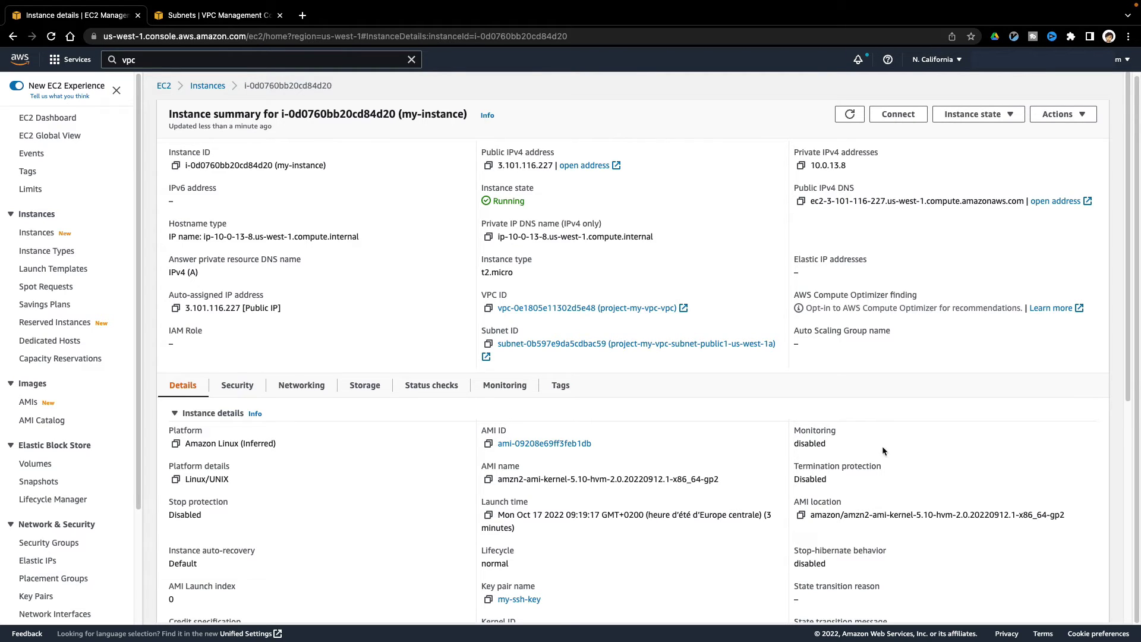
- Create the image 'my-image' from my-instance via Actions, then view the AMIs list
left_click(1063, 113)
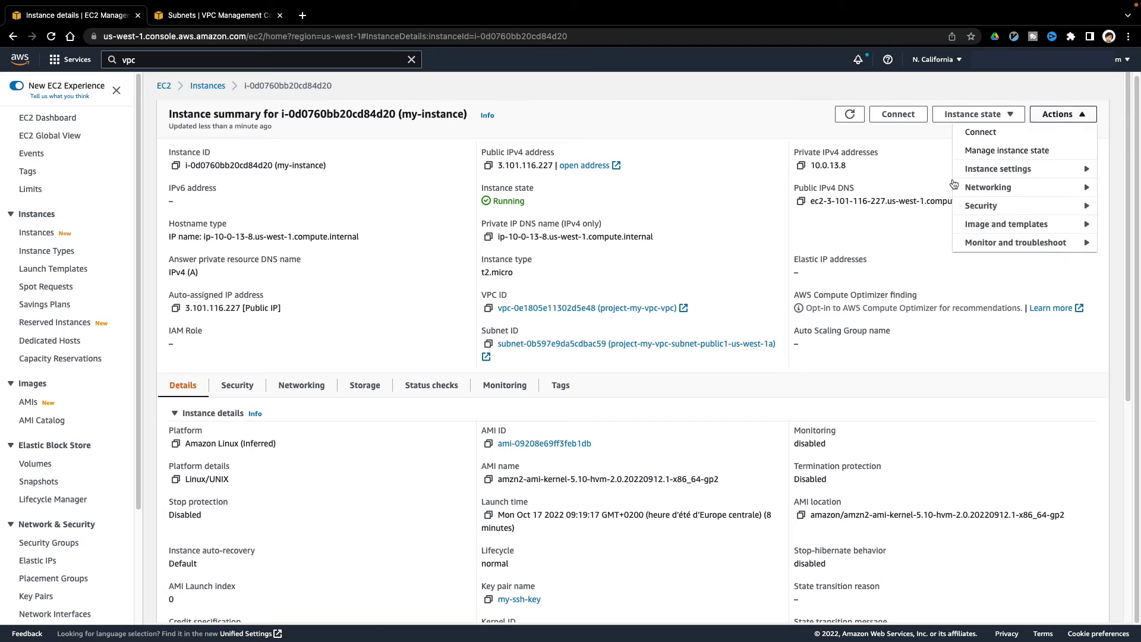
mouse_move(1006, 224)
left_click(842, 226)
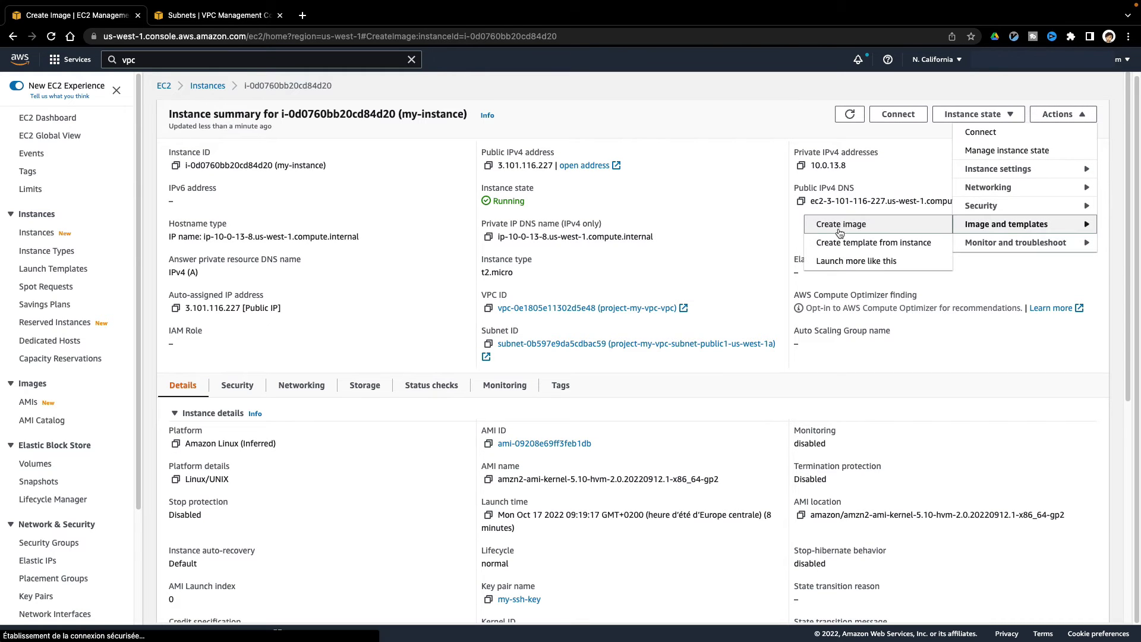
left_click(597, 224)
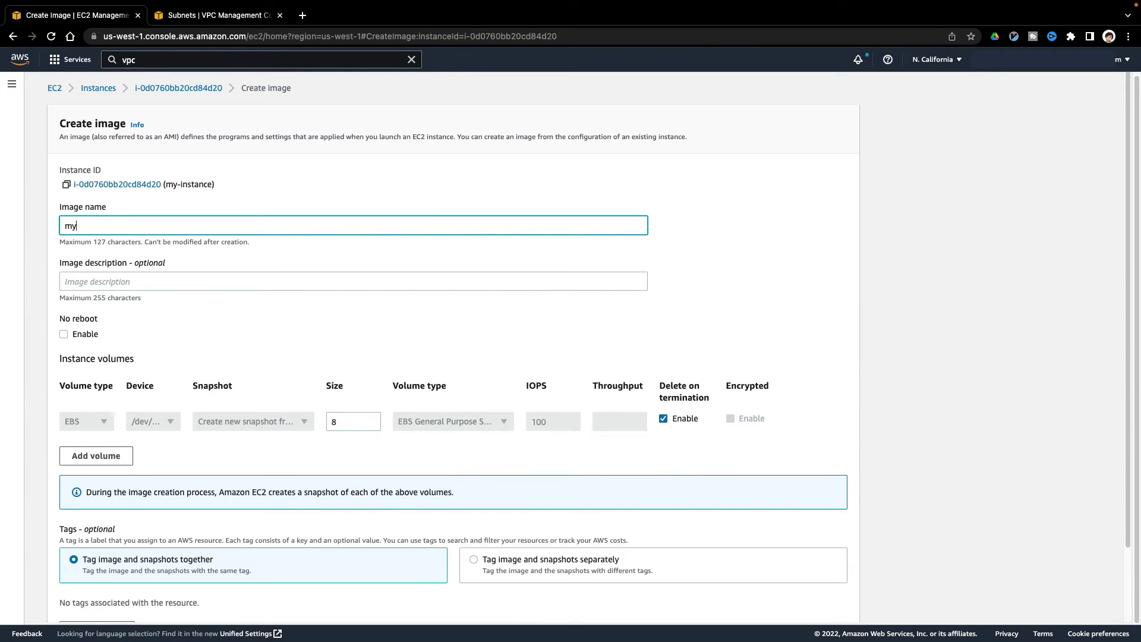
type("my-image")
key("ctrl+a")
scroll(875, 278, "down", 2)
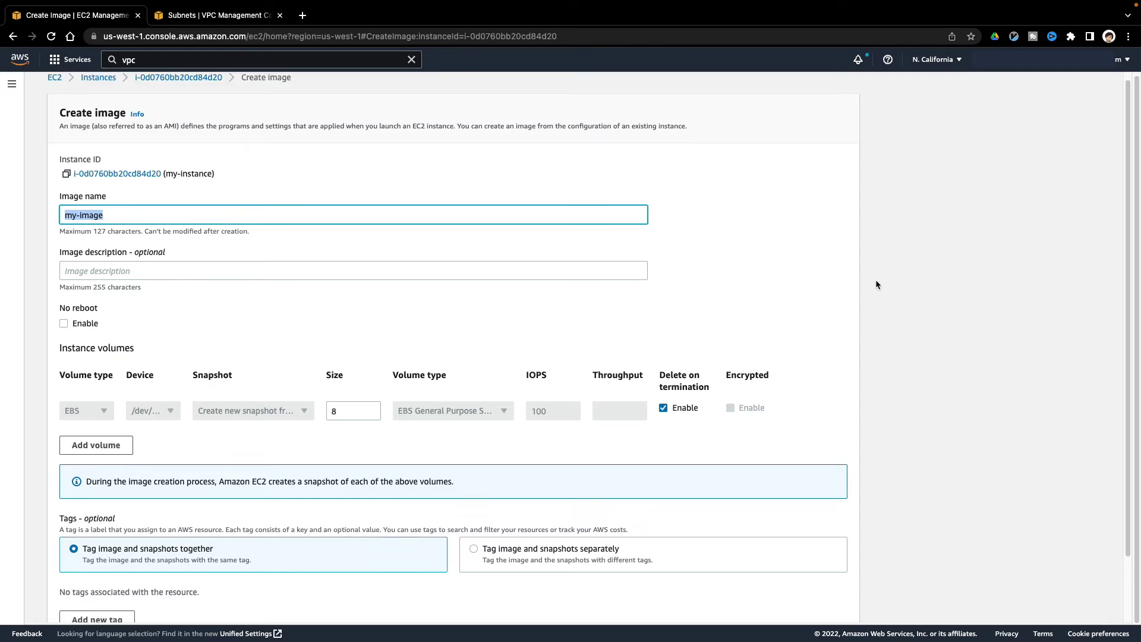
scroll(875, 279, "down", 1)
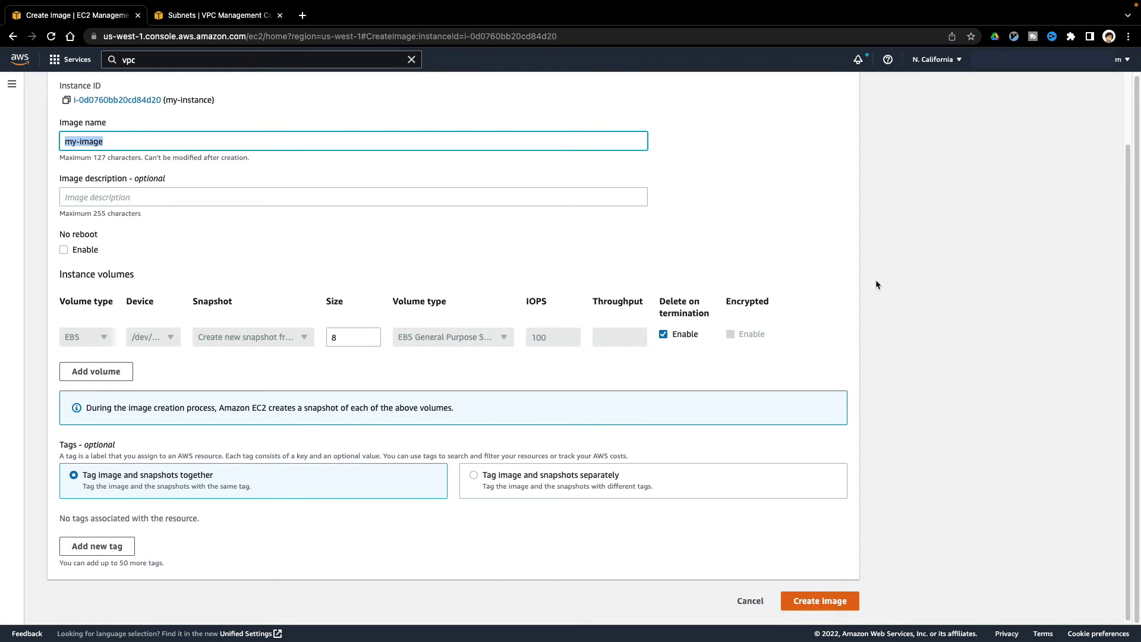
left_click(819, 600)
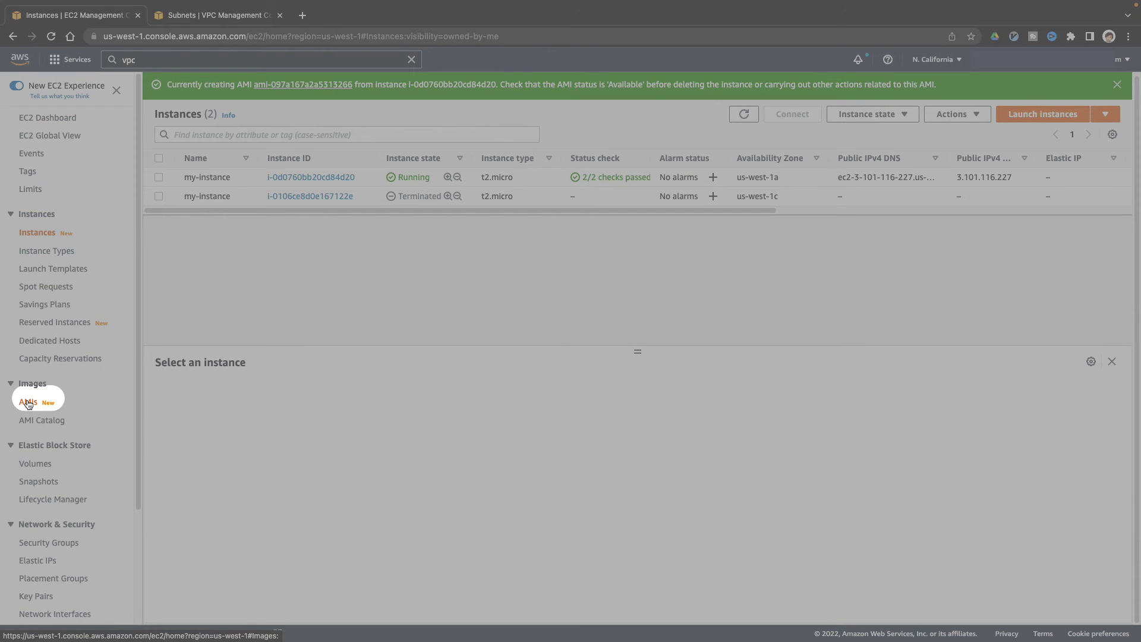
left_click(28, 402)
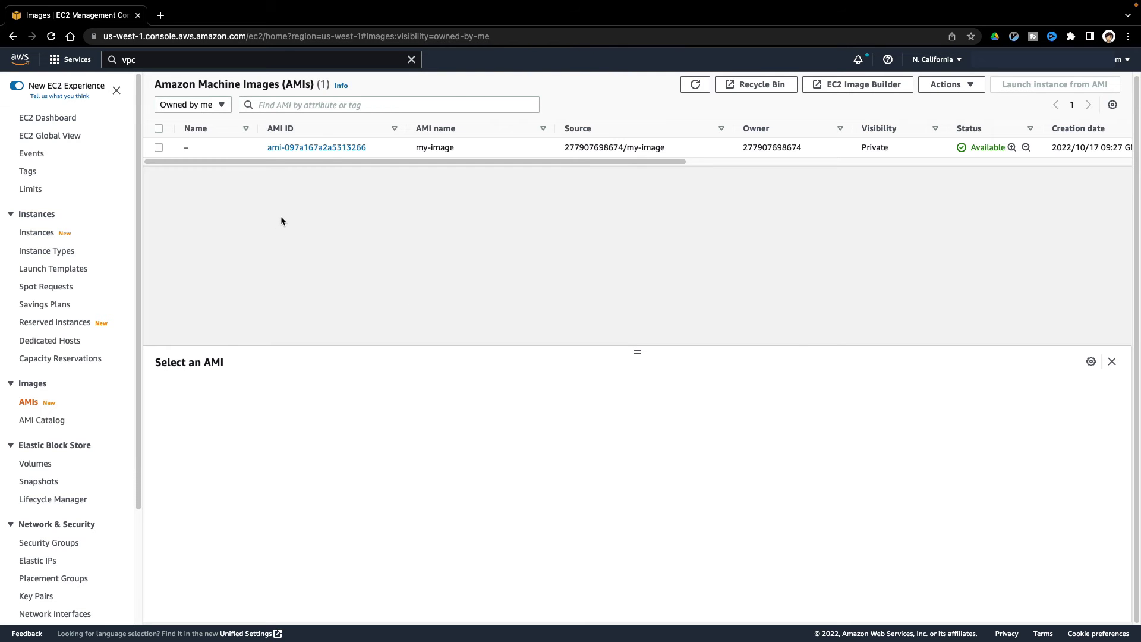
- Go to S3 and attempt a new bucket, whose name is rejected as taken
left_click(306, 59)
double_click(306, 60)
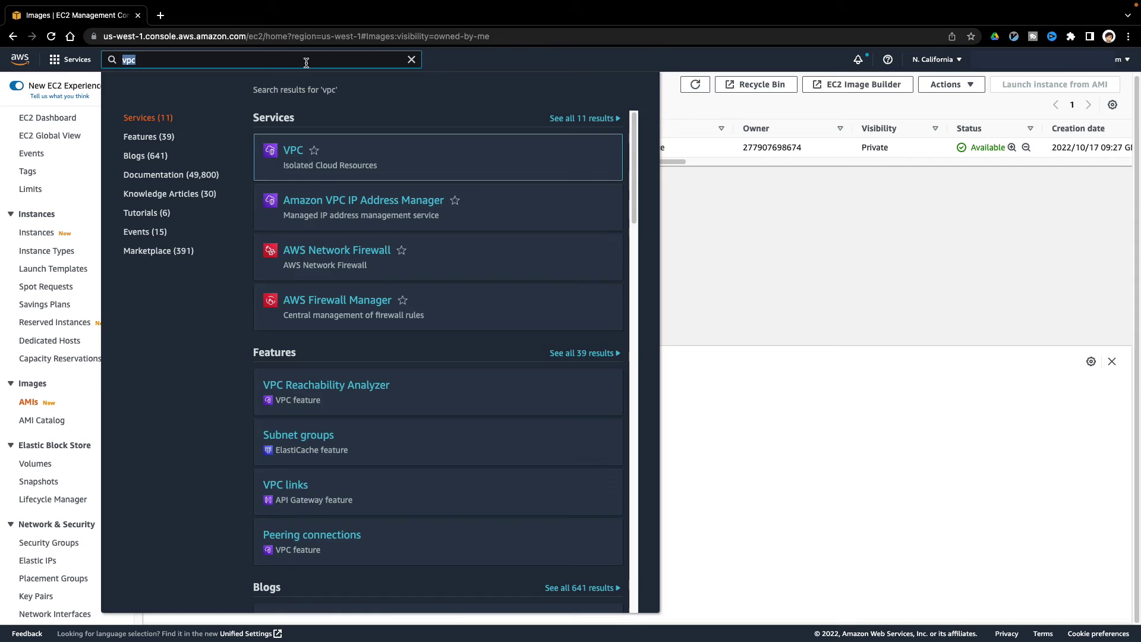
type("s3")
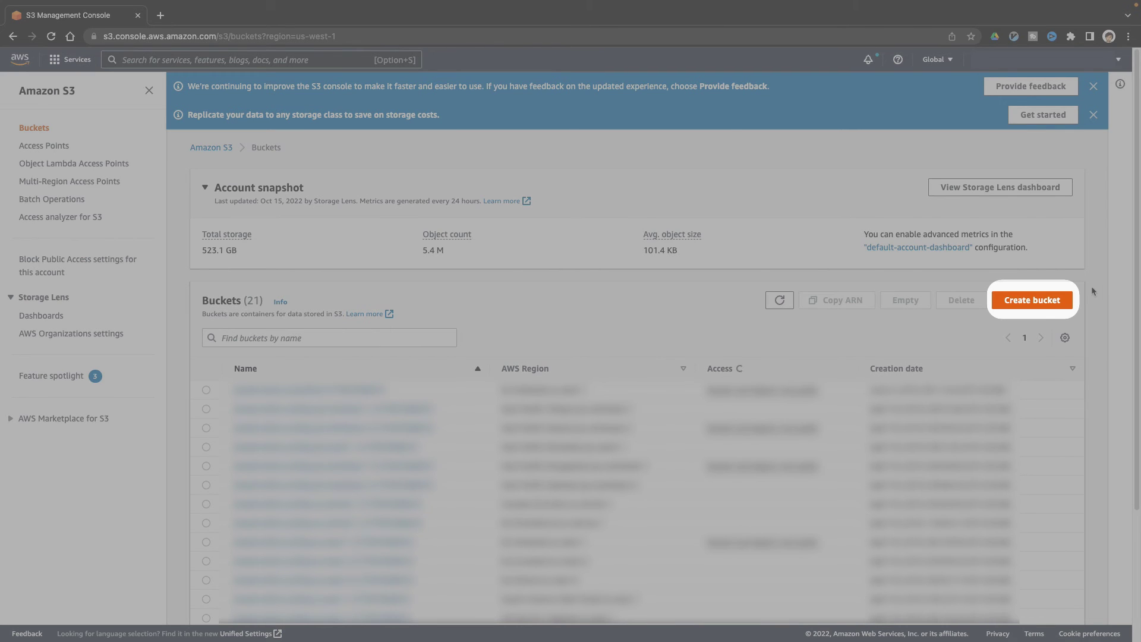
left_click(1032, 300)
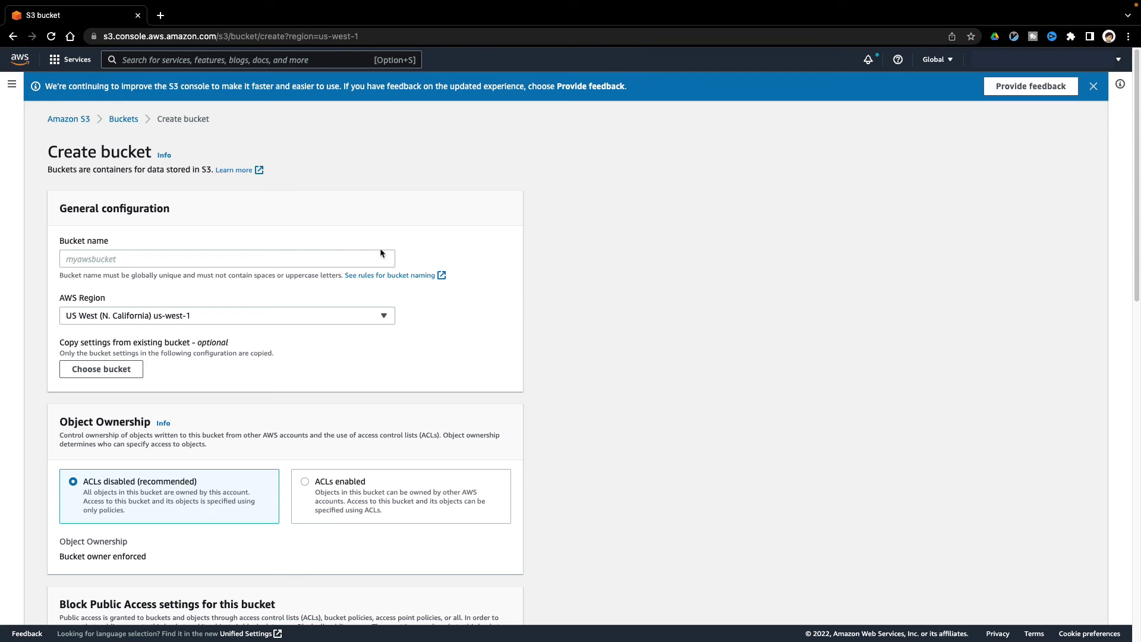
left_click(223, 259)
type("my-bucket")
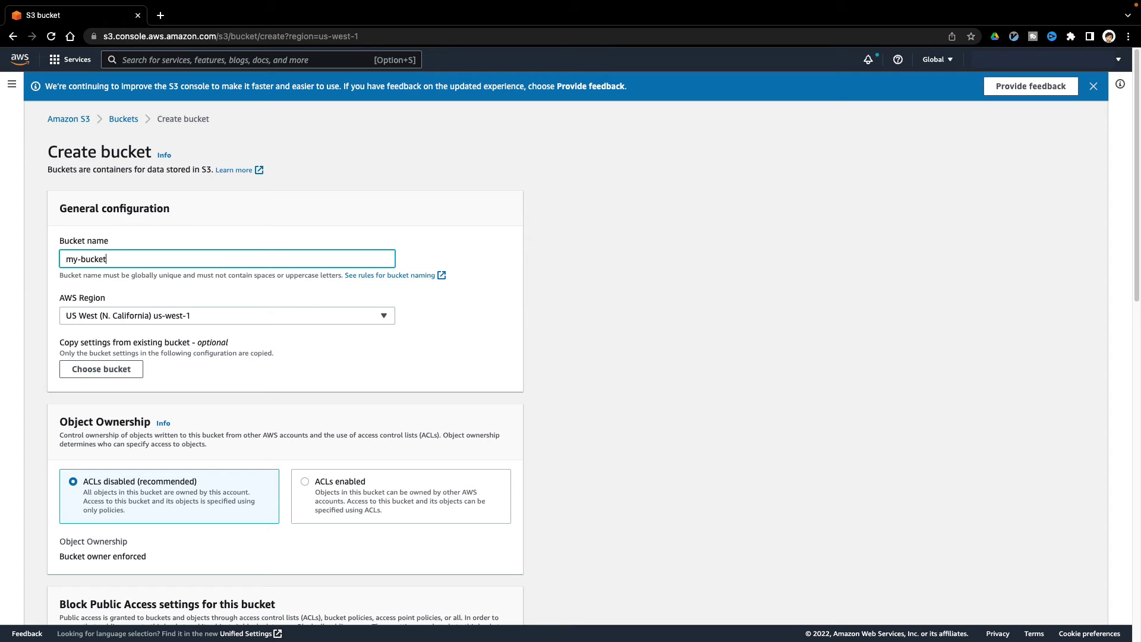
scroll(595, 252, "down", 5)
scroll(596, 252, "down", 3)
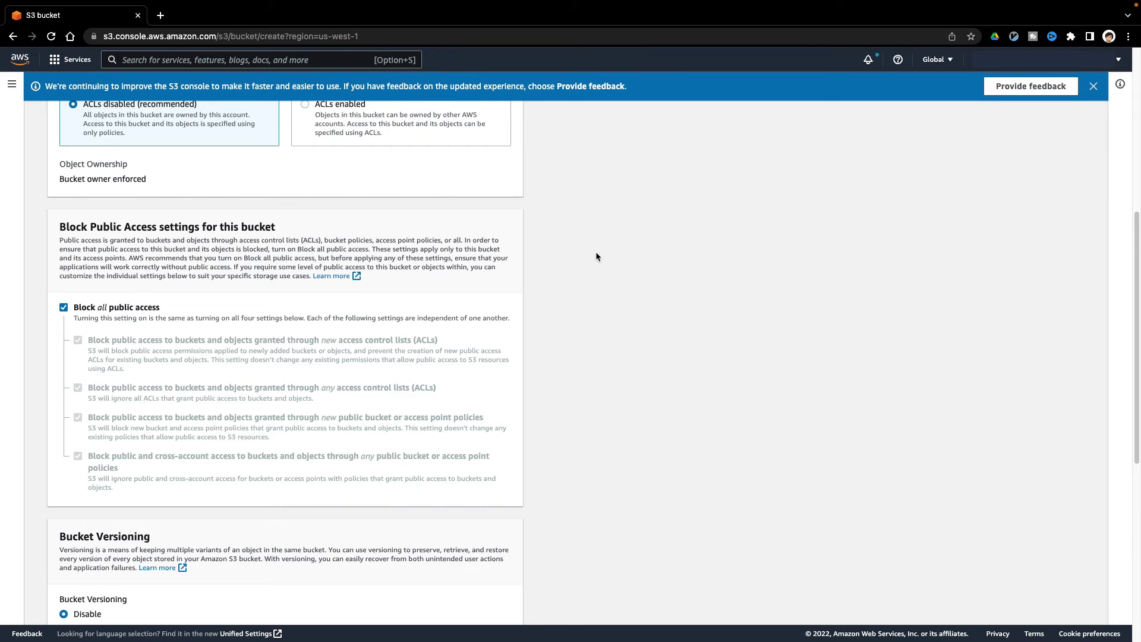
scroll(595, 251, "down", 3)
scroll(596, 252, "down", 3)
scroll(596, 251, "down", 3)
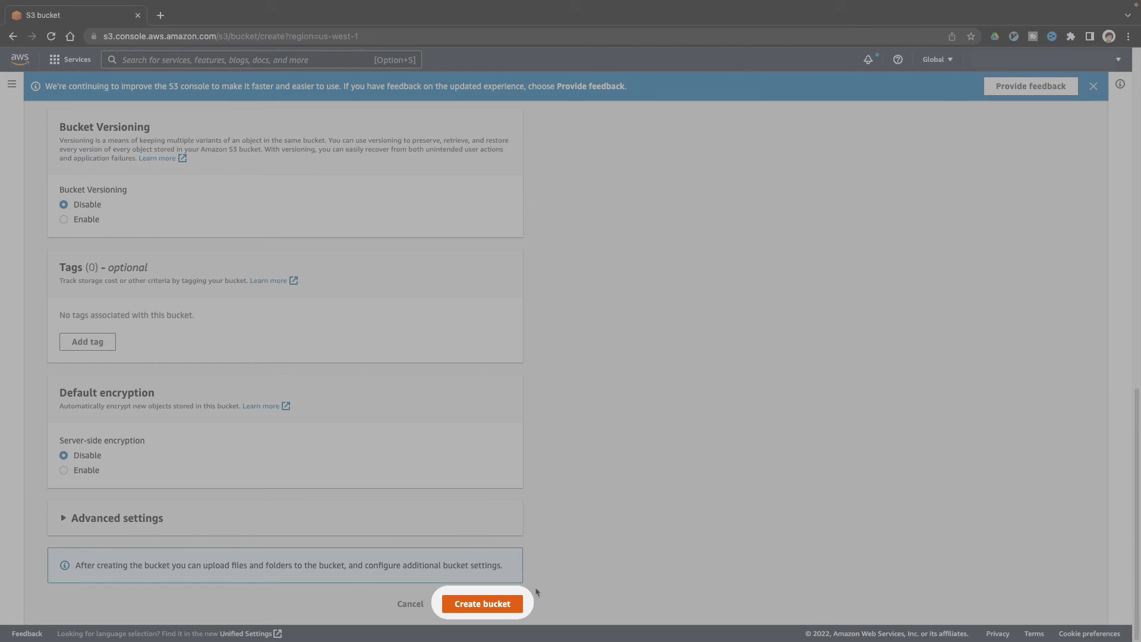
left_click(482, 604)
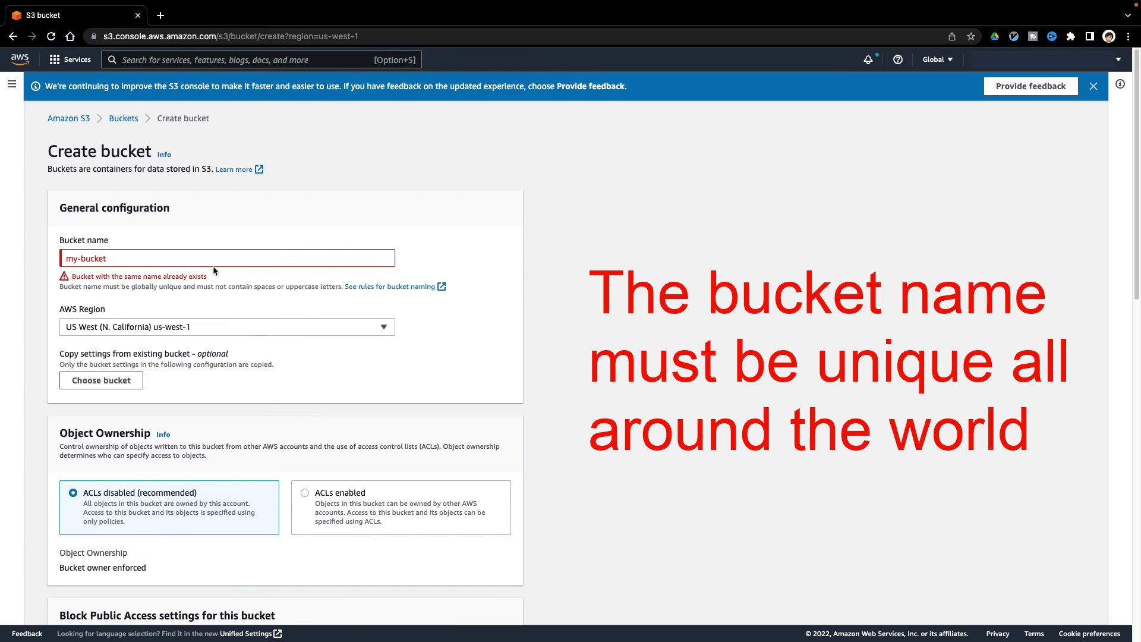
- Create the bucket under the unique name my-bucket-sergio and open its empty object list
left_click(214, 264)
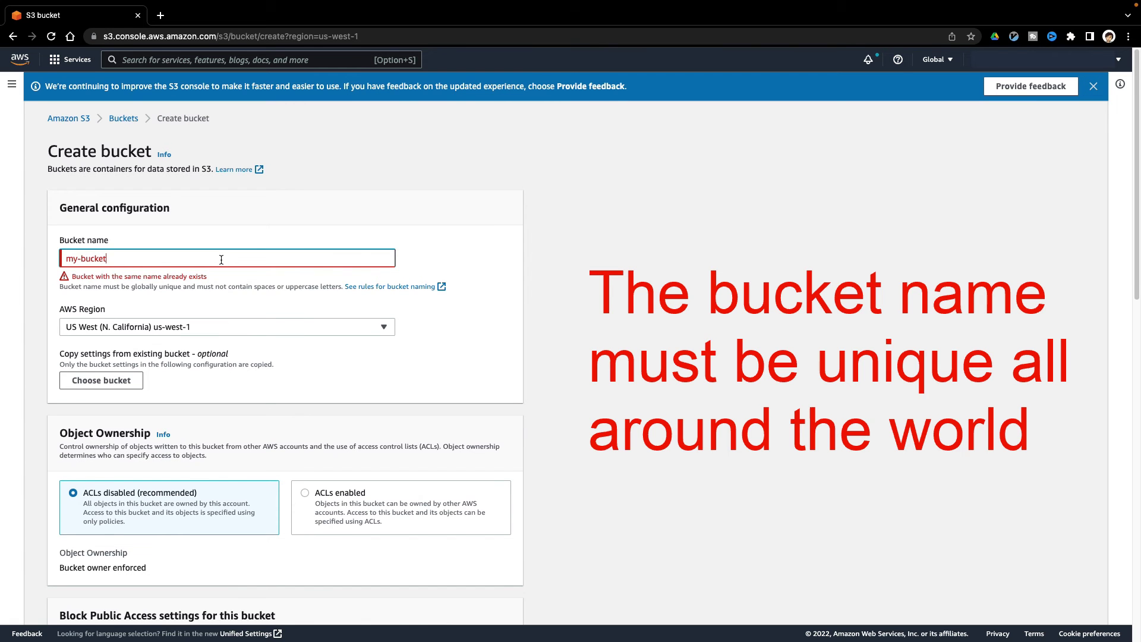
type("-sergio")
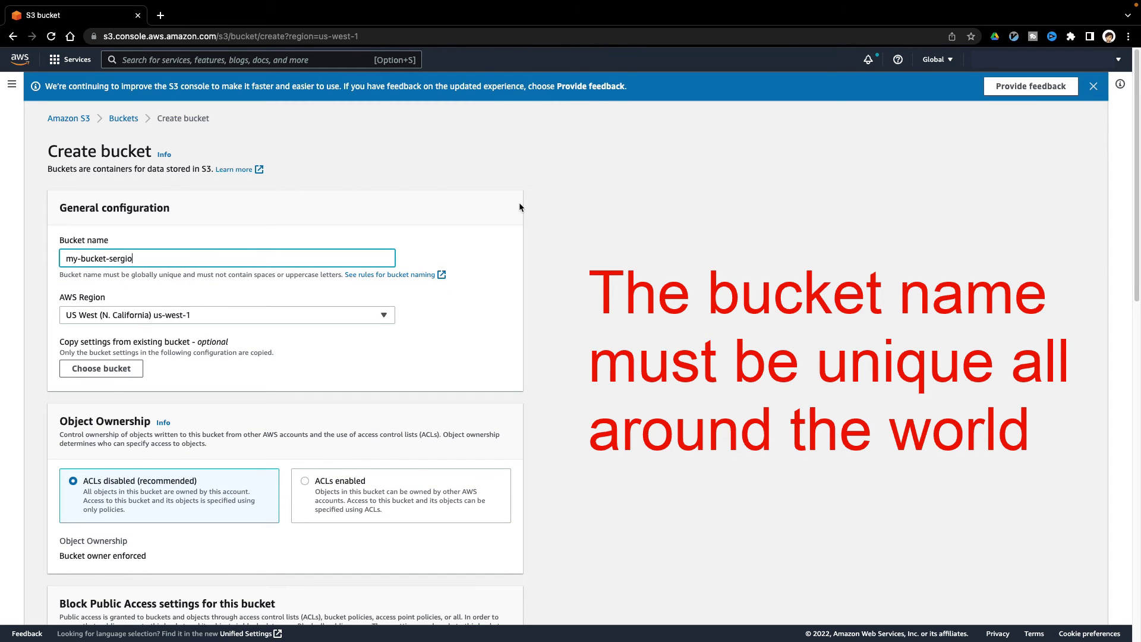
scroll(519, 203, "down", 3)
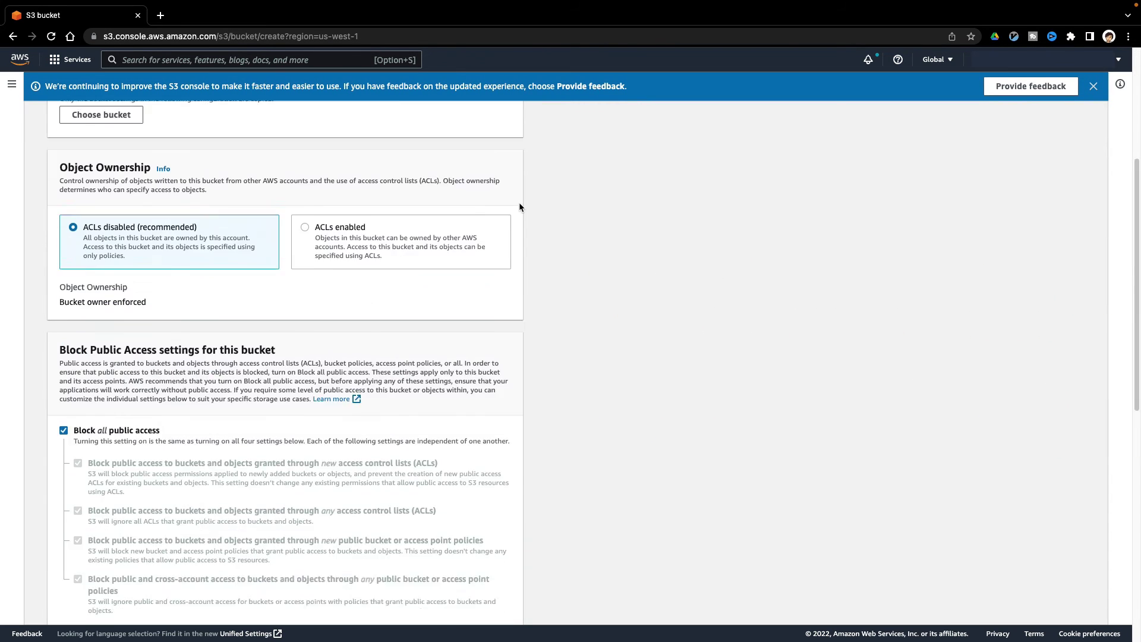
scroll(518, 202, "down", 5)
scroll(519, 202, "down", 3)
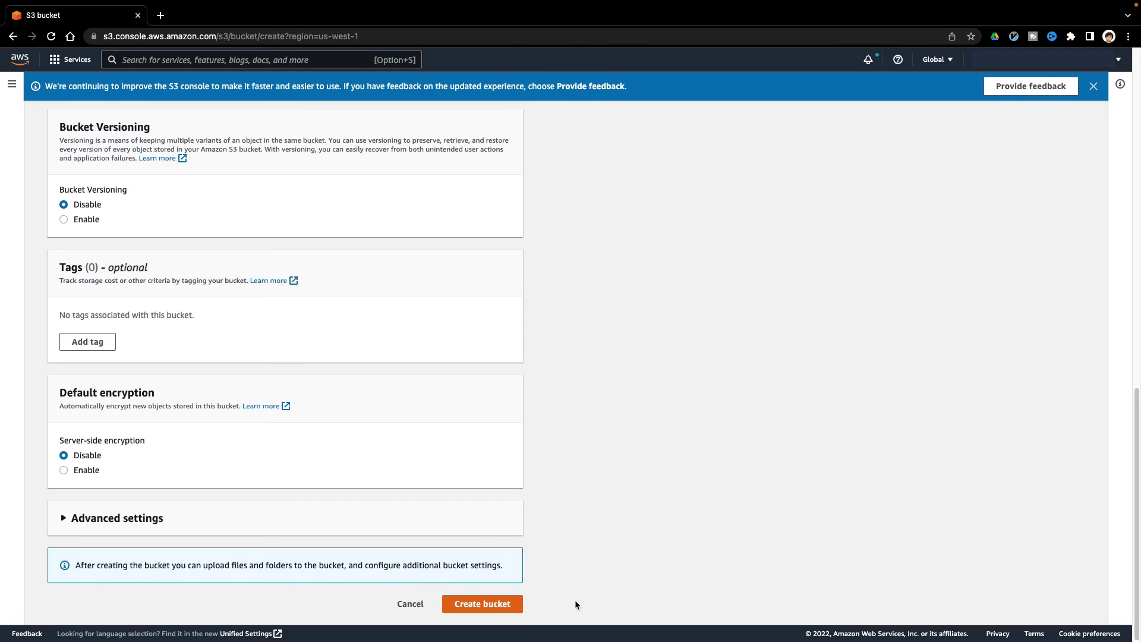
left_click(498, 604)
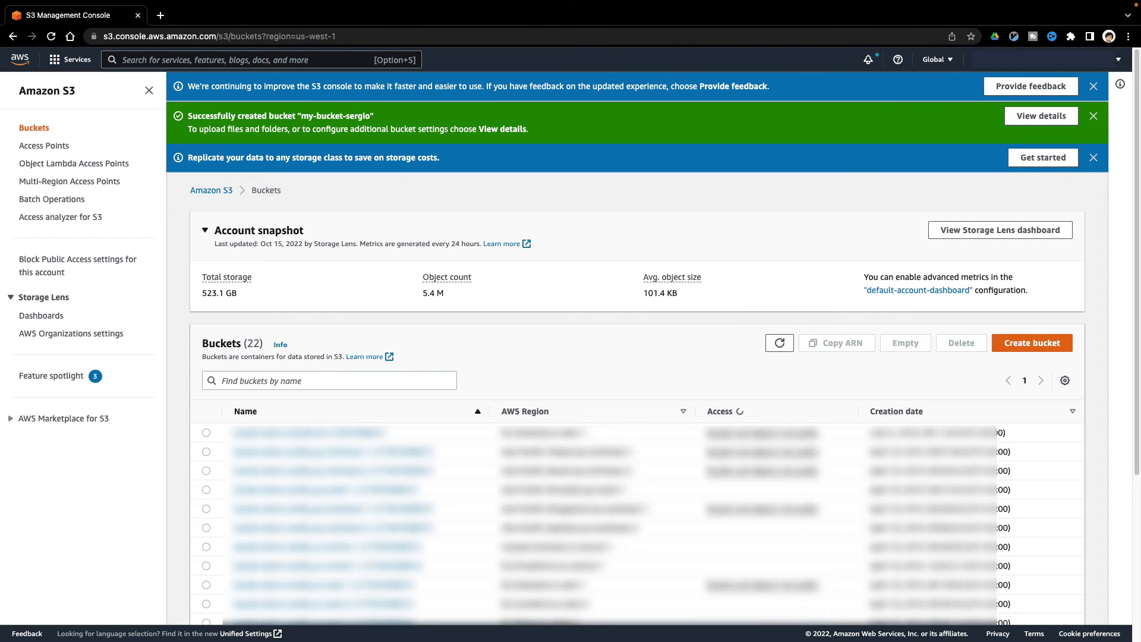
left_click(392, 381)
type("sergio")
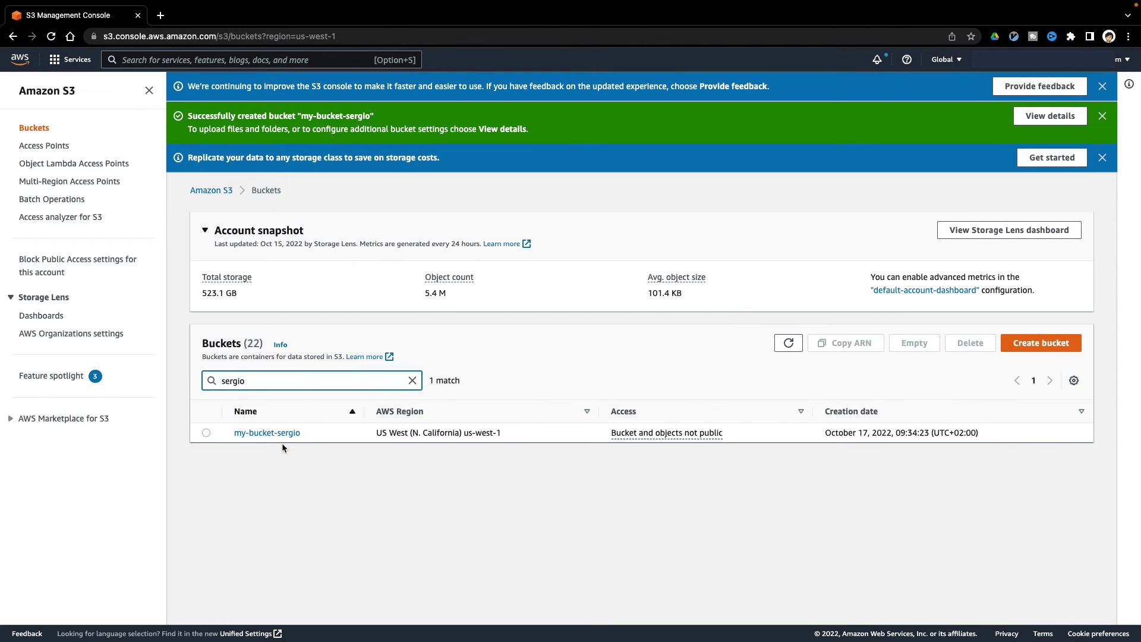
left_click(274, 433)
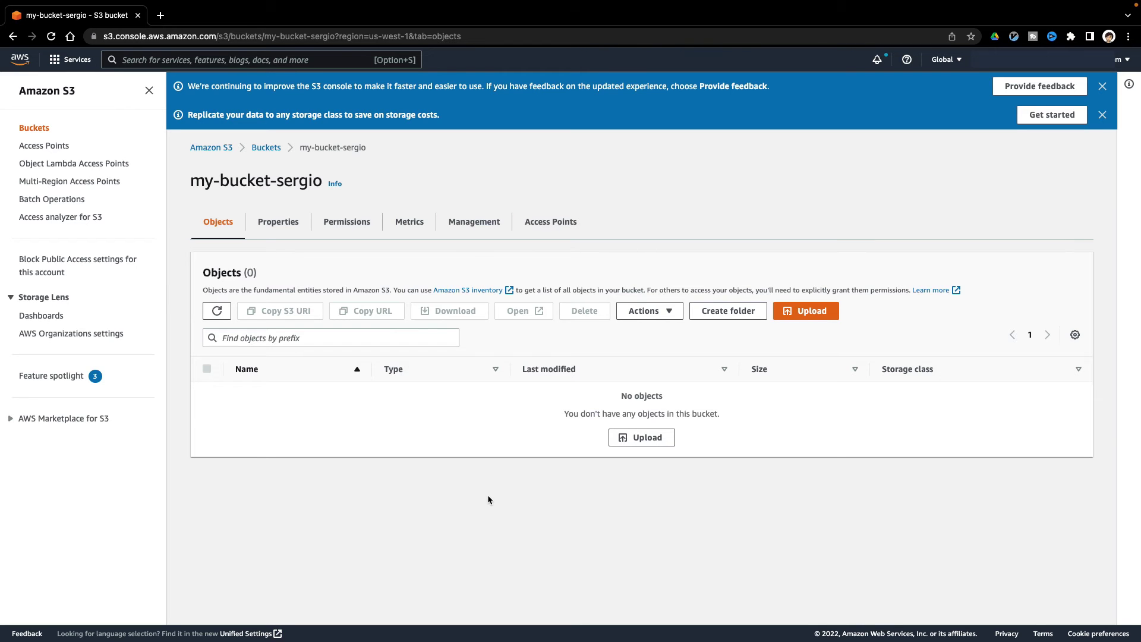
key("ctrl+Right")
type("vim")
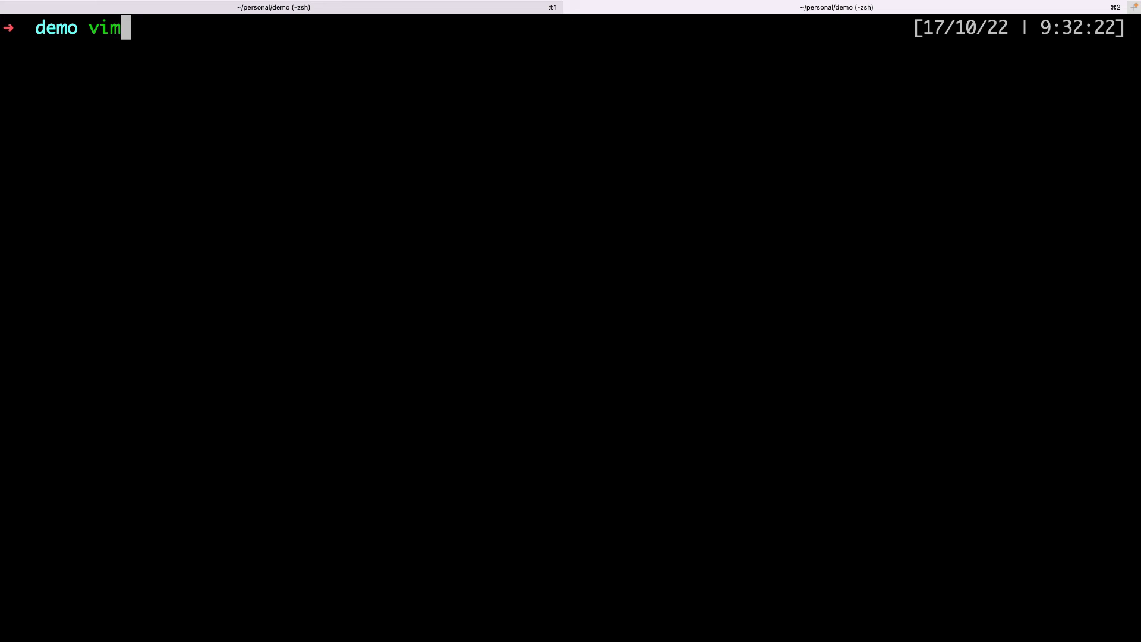
type(" startup.sh")
- Start startup.sh in vim with shebang, cd, and aws s3 cp from s3://my-bucket-sergio lines
key("Return")
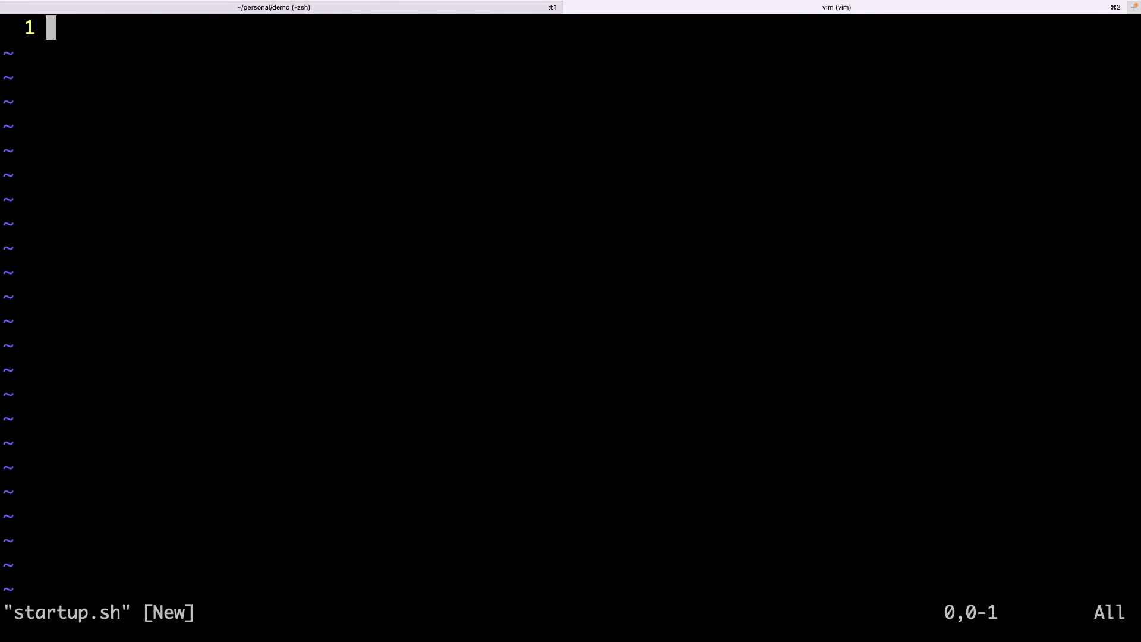
type("i@")
key("BackSpace")
type("#!")
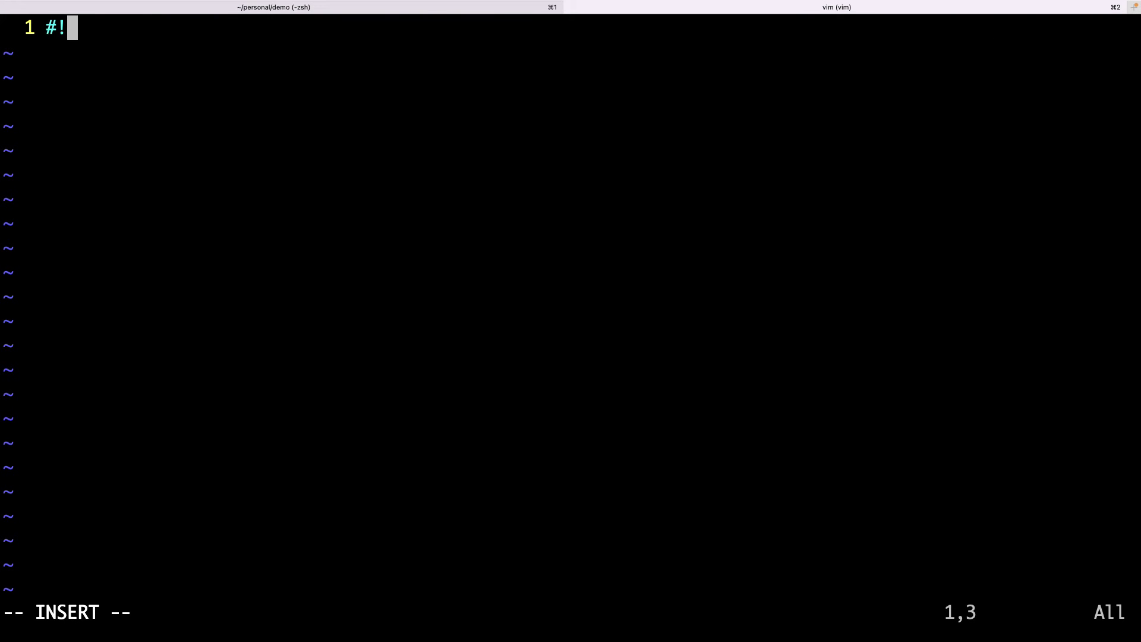
type("/bin/bash")
key("Return")
type("c")
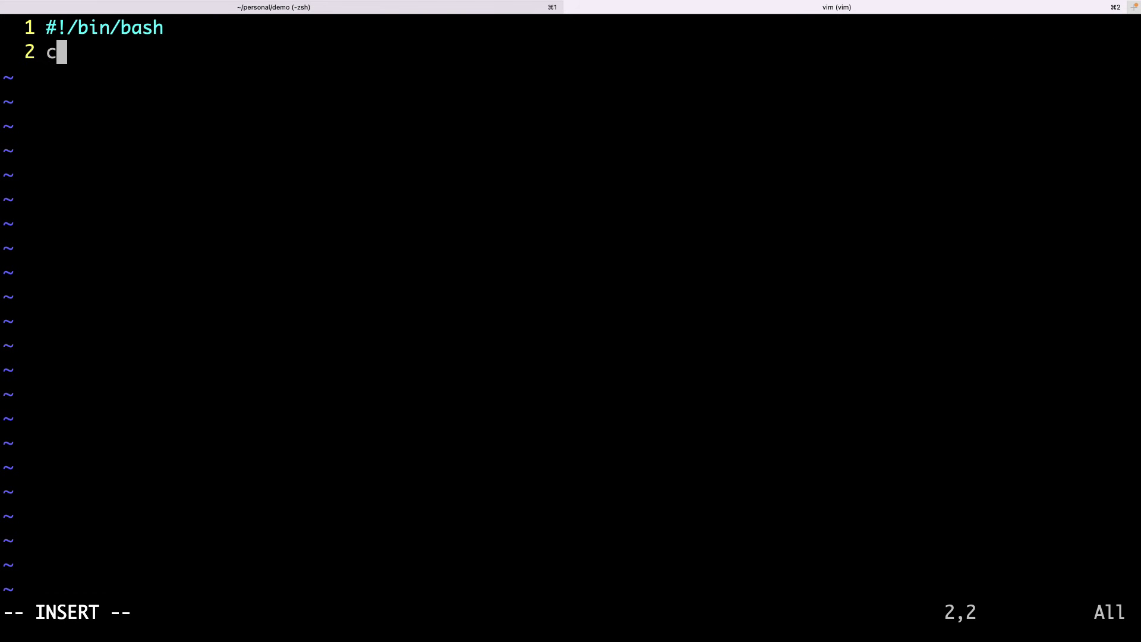
type("d /home/ec2-user")
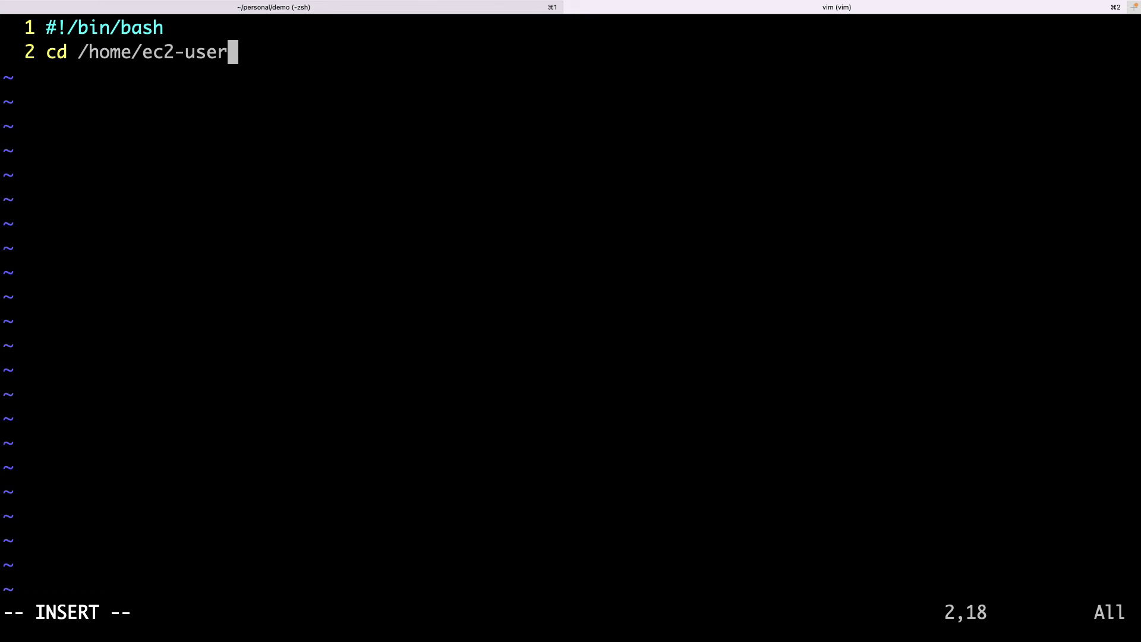
key("Return")
type("aws s3")
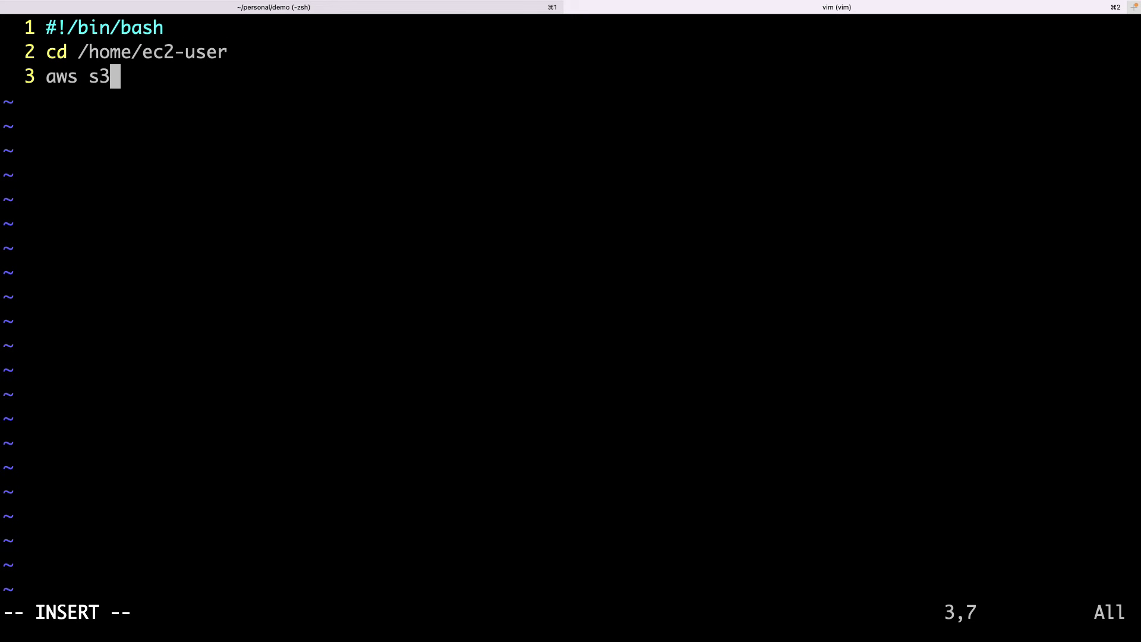
type(" cp s3://")
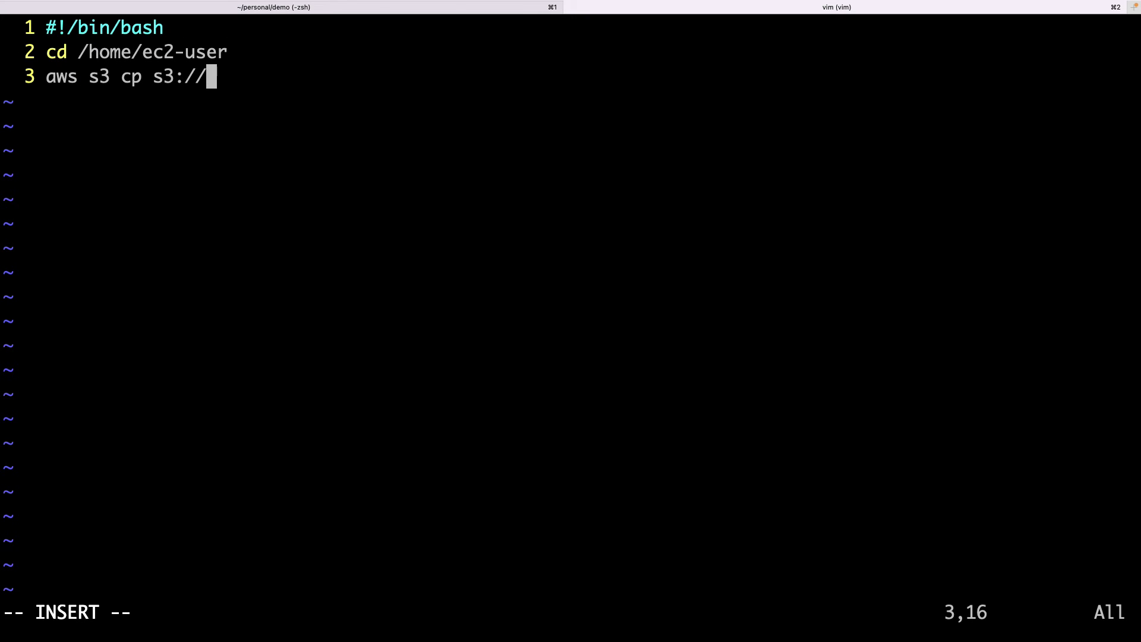
type("my-")
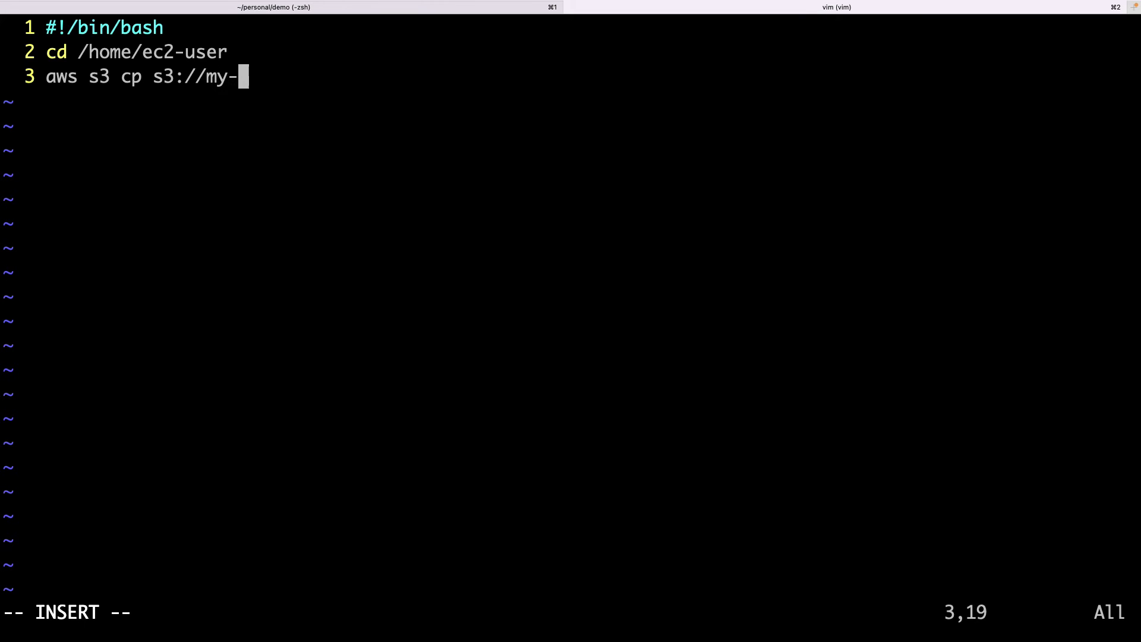
type("bucket-ser")
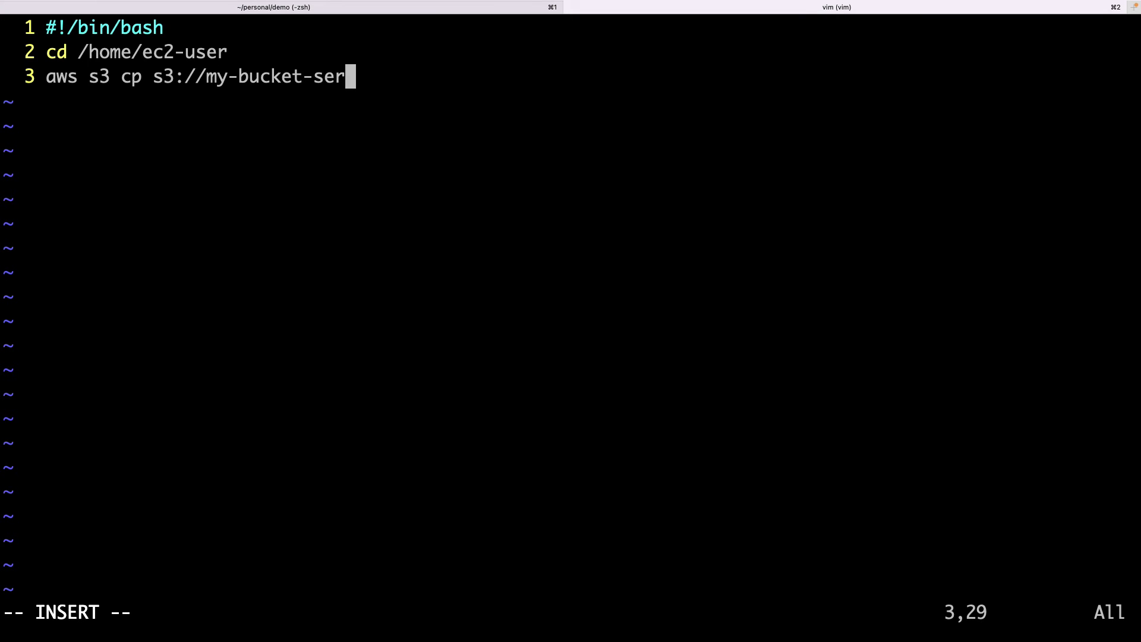
type("gio/demo-")
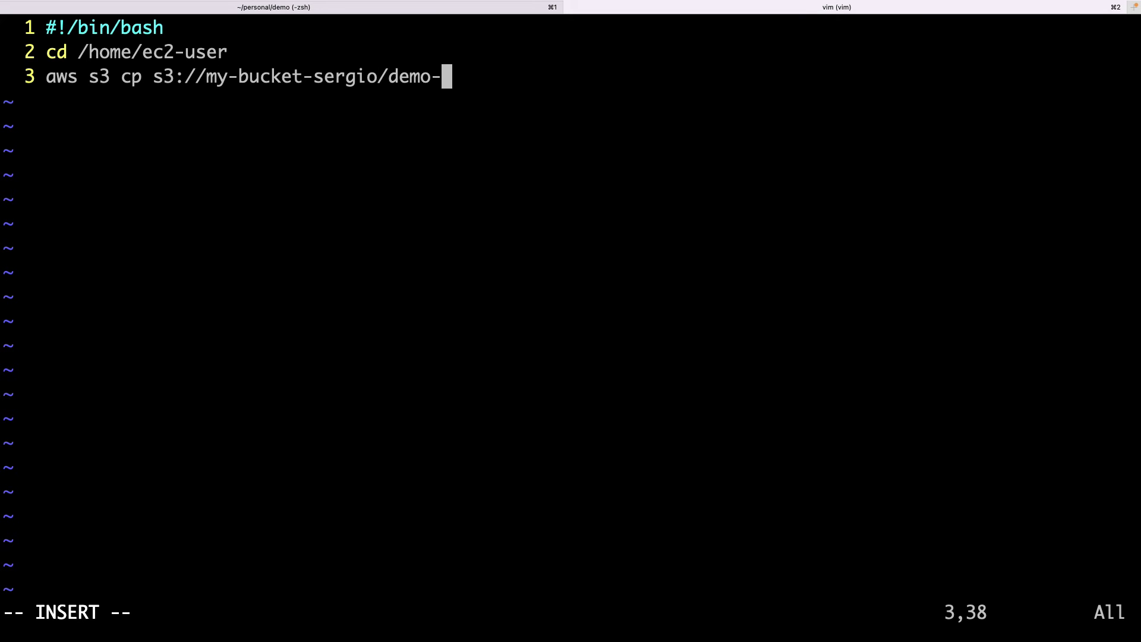
type("0.0.1-SNAPTHO")
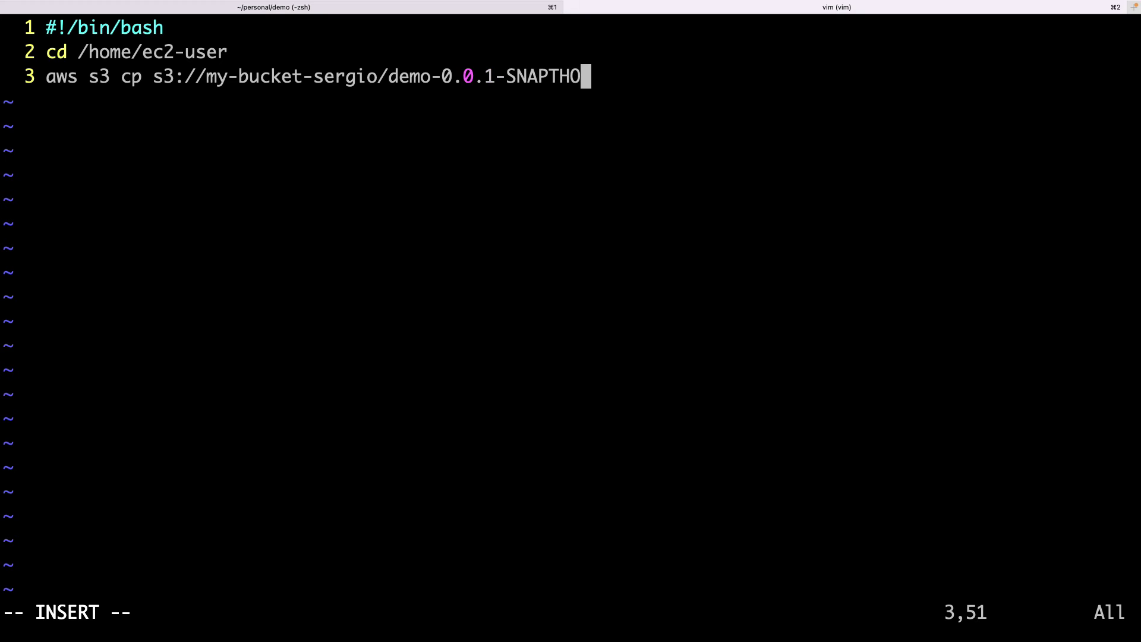
type("T.j")
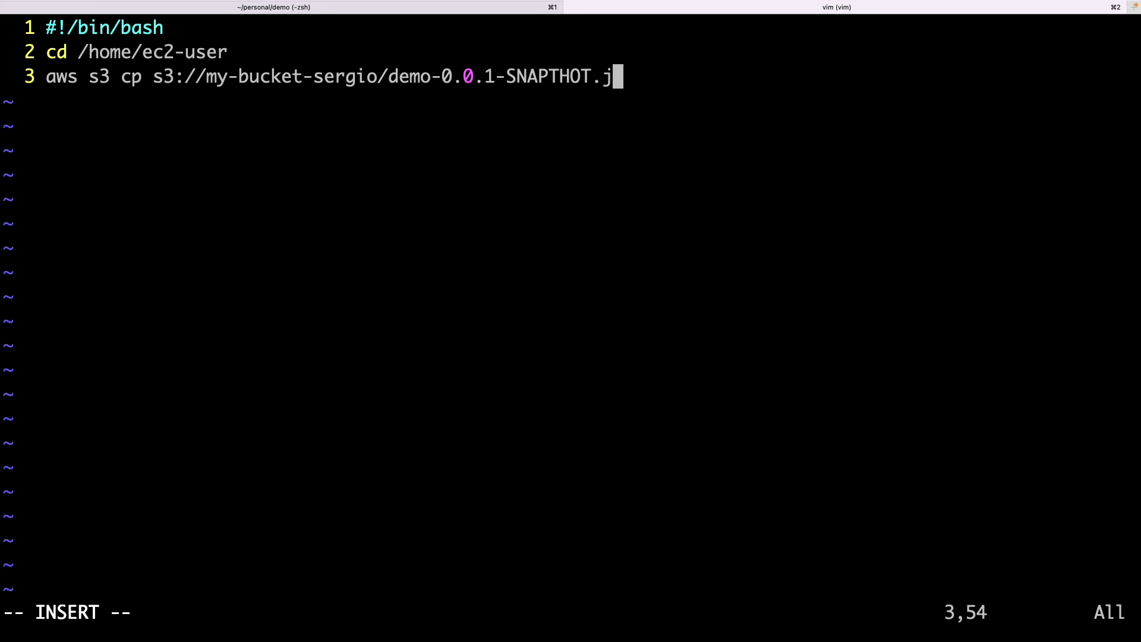
type("ar .")
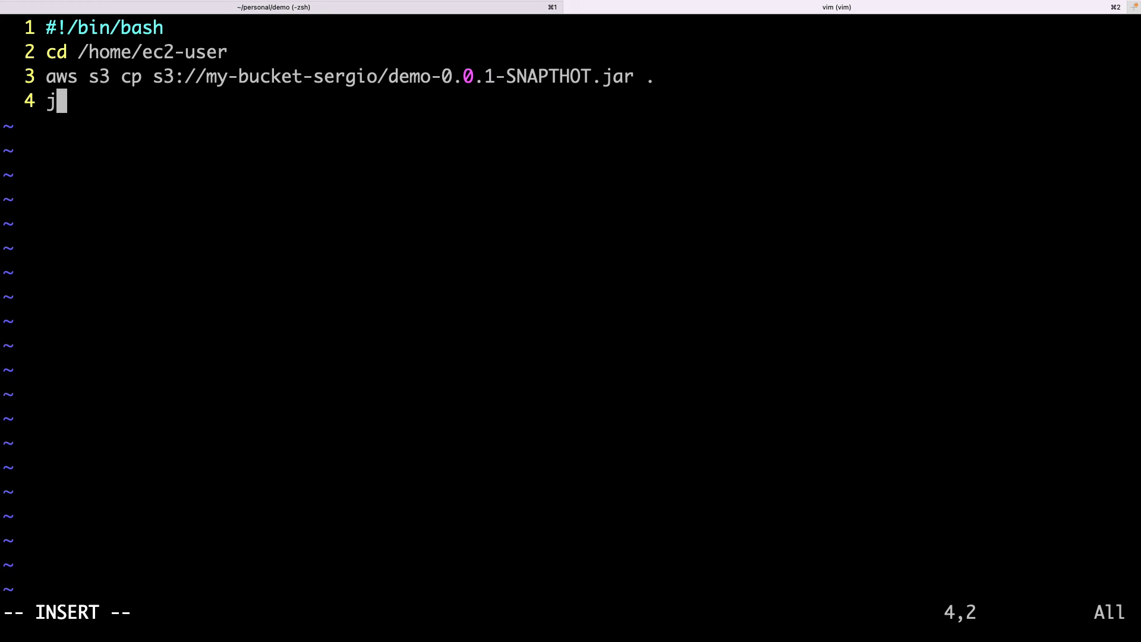
type("ava -jar dd")
- Add java -jar demo-0.0.1-SNAPTHOT.jar as the last line, then save and close
key("BackSpace")
key("BackSpace")
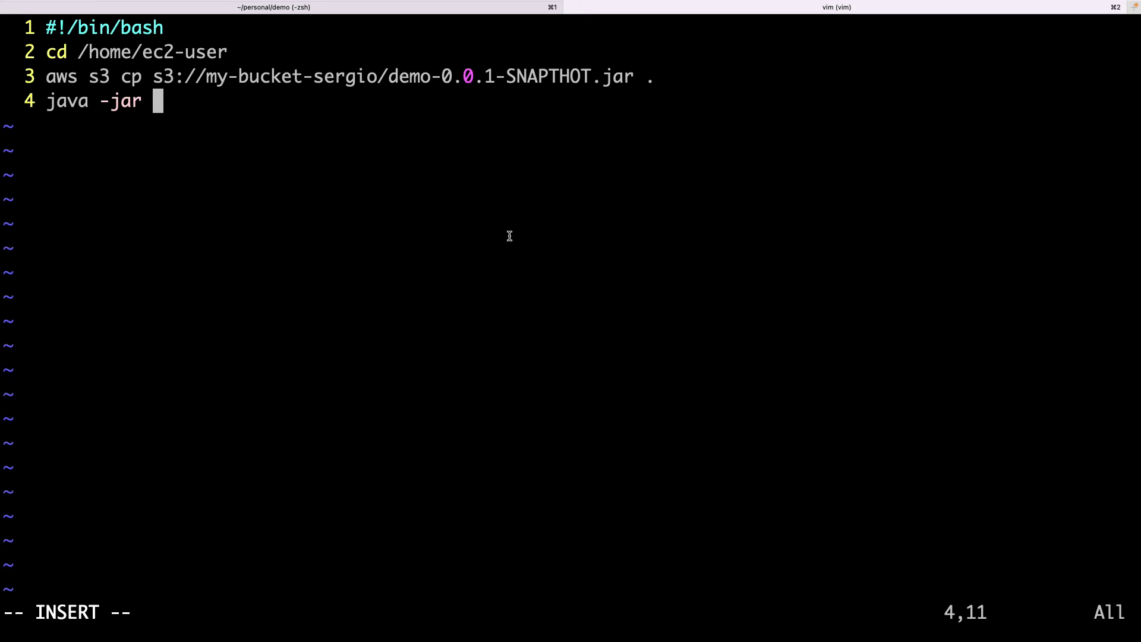
left_click_drag(388, 76, 633, 76)
key("super+c")
key("super+v")
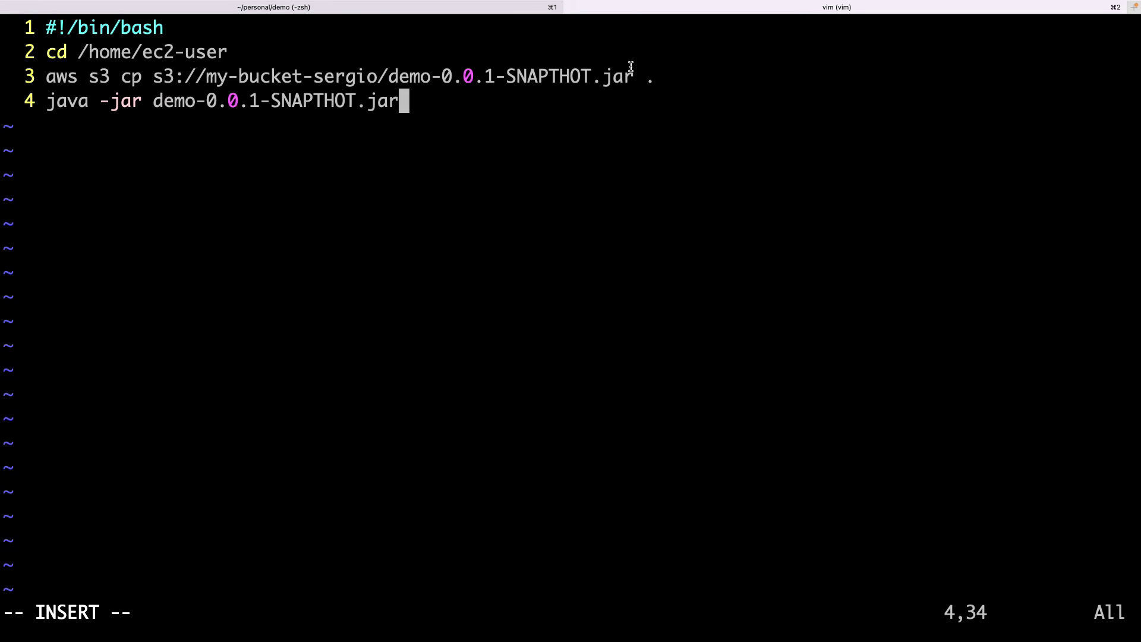
key("Escape")
type(":w")
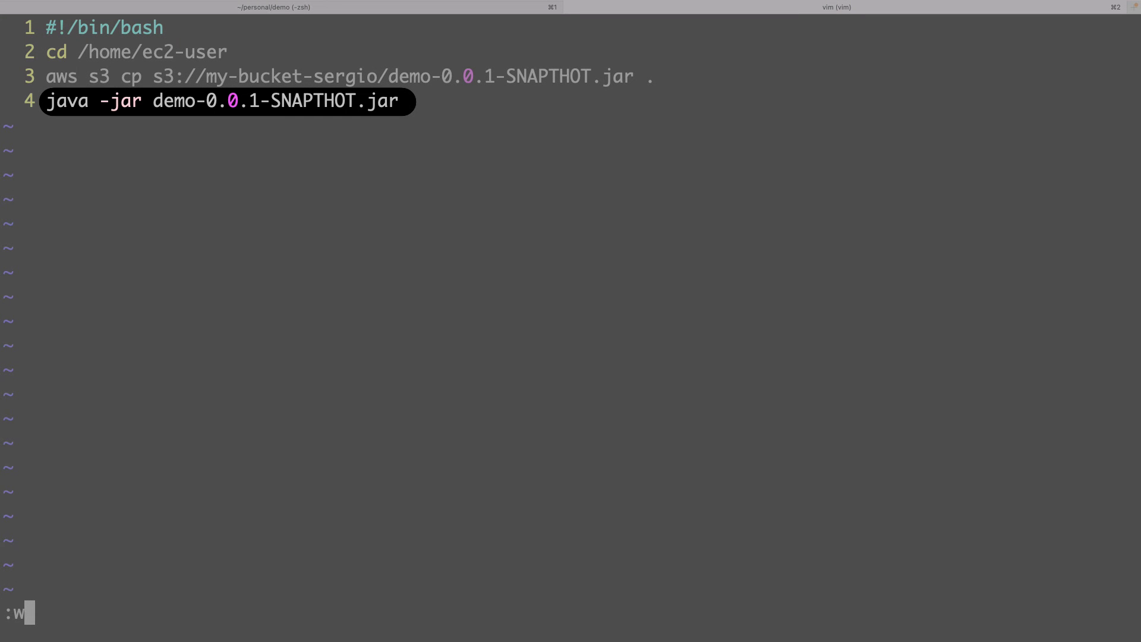
key("Return")
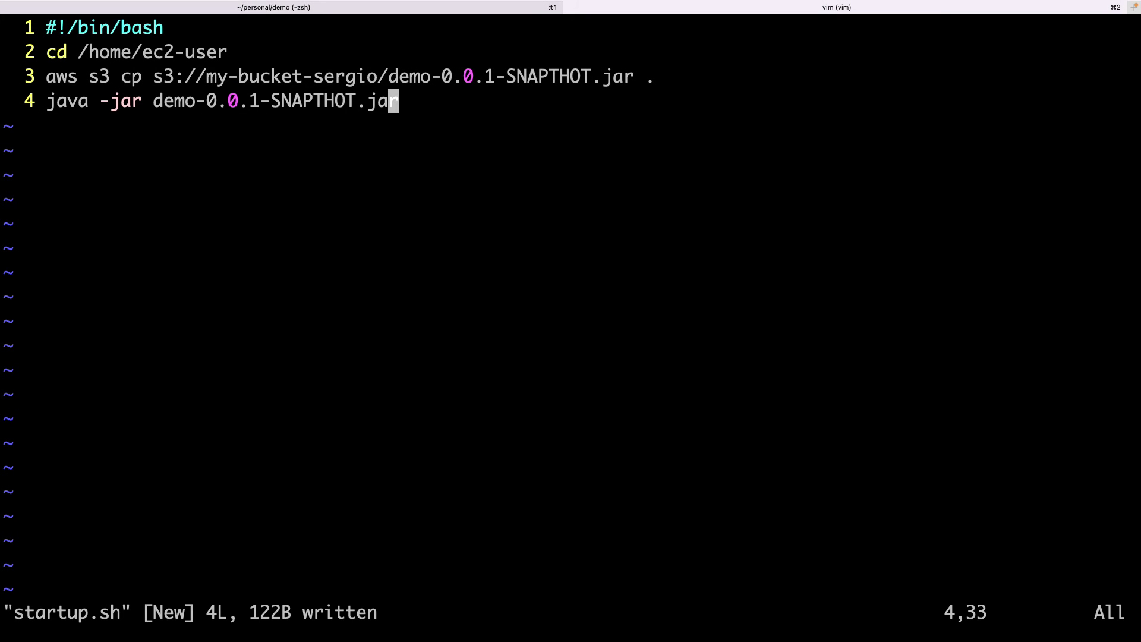
type(":x")
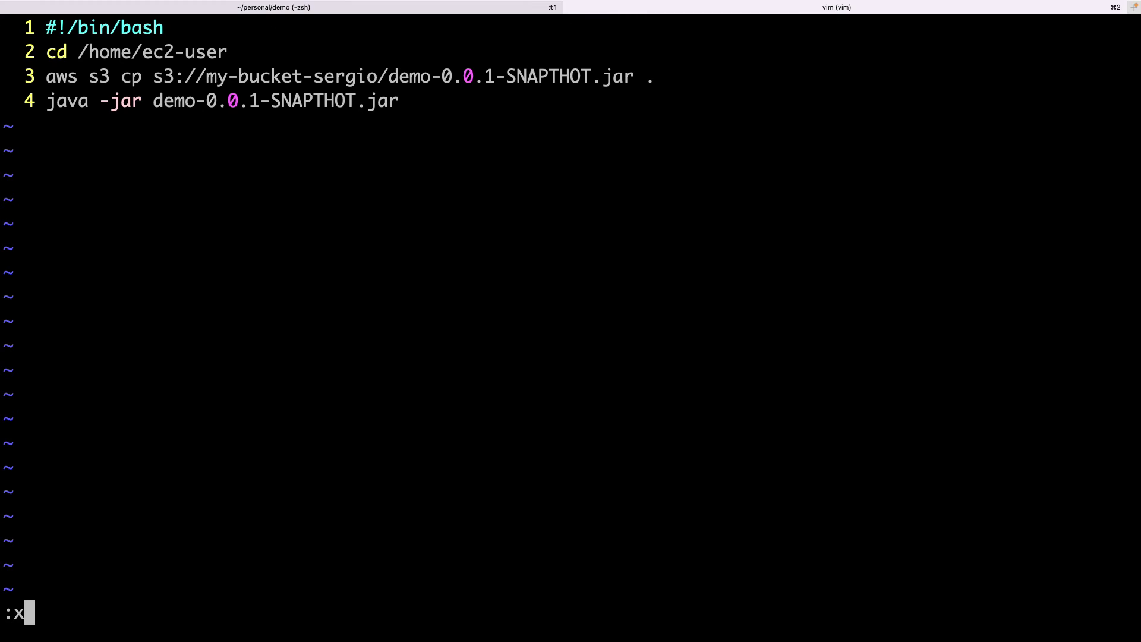
key("Return")
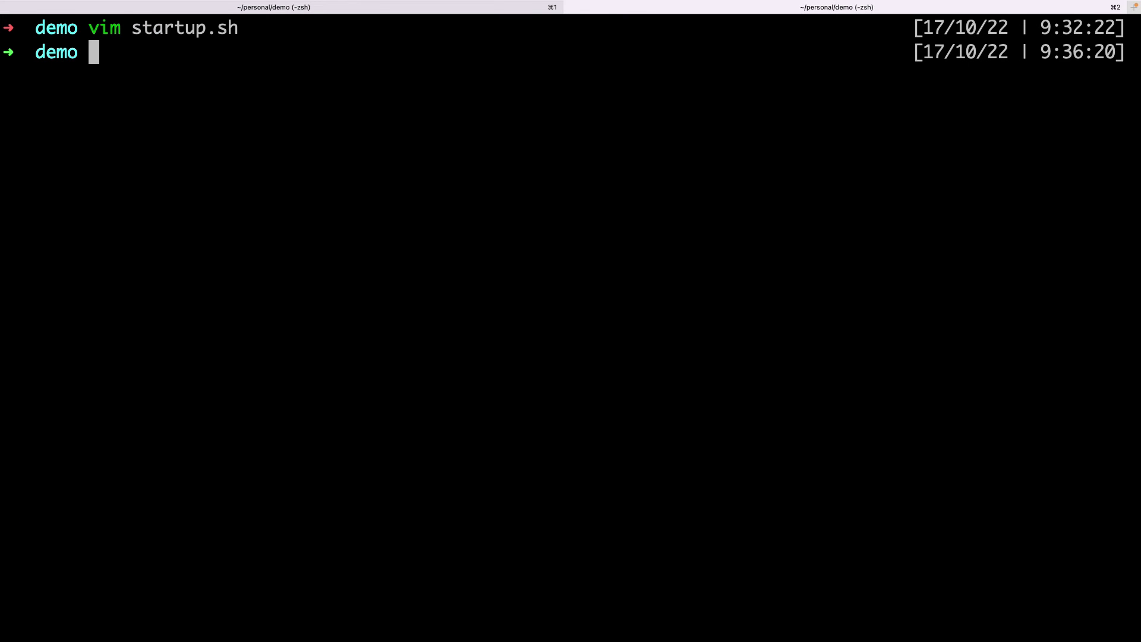
type("c")
type("hmoc")
- Run chmod +x startup.sh, then start a mvn clean package build
key("BackSpace")
key("BackSpace")
type("d +x ")
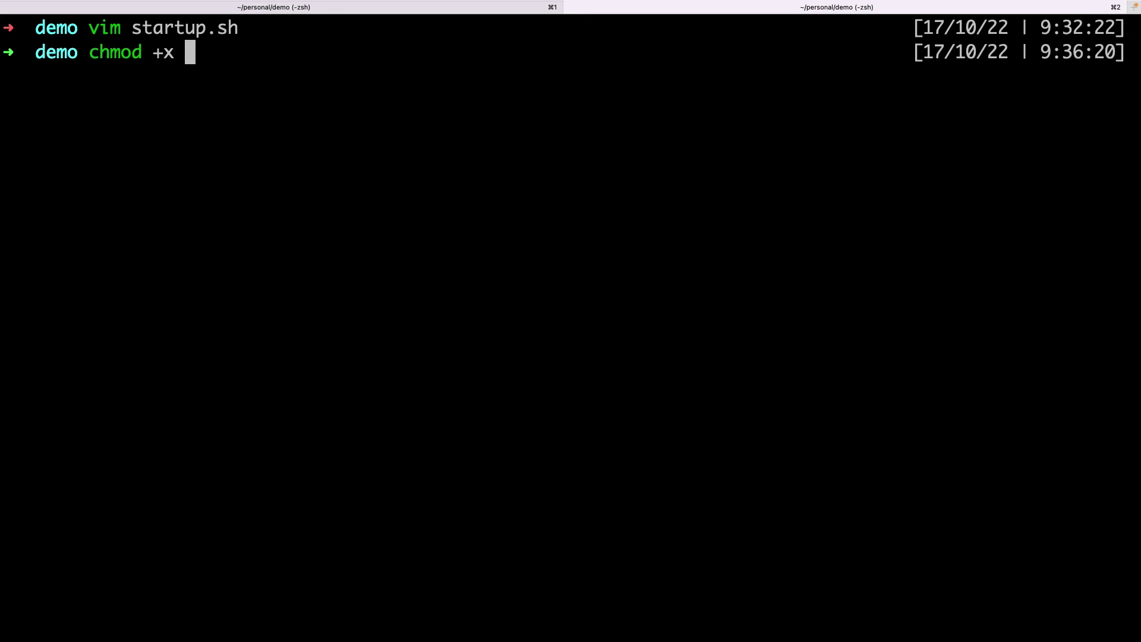
type("st")
key("Tab")
key("Return")
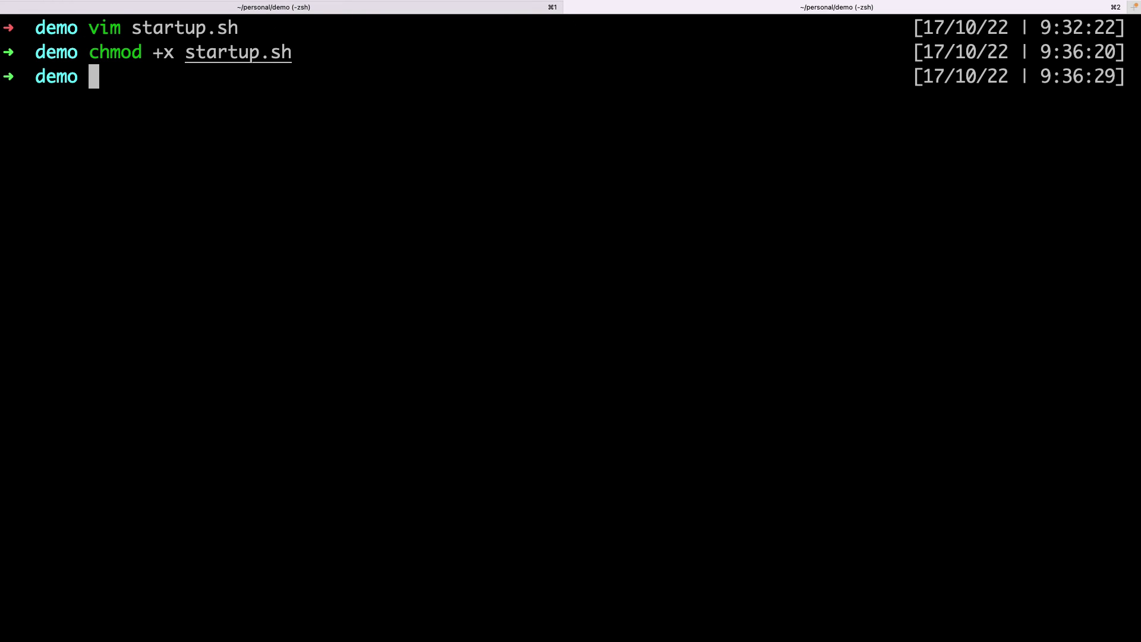
type("mvn clean pack")
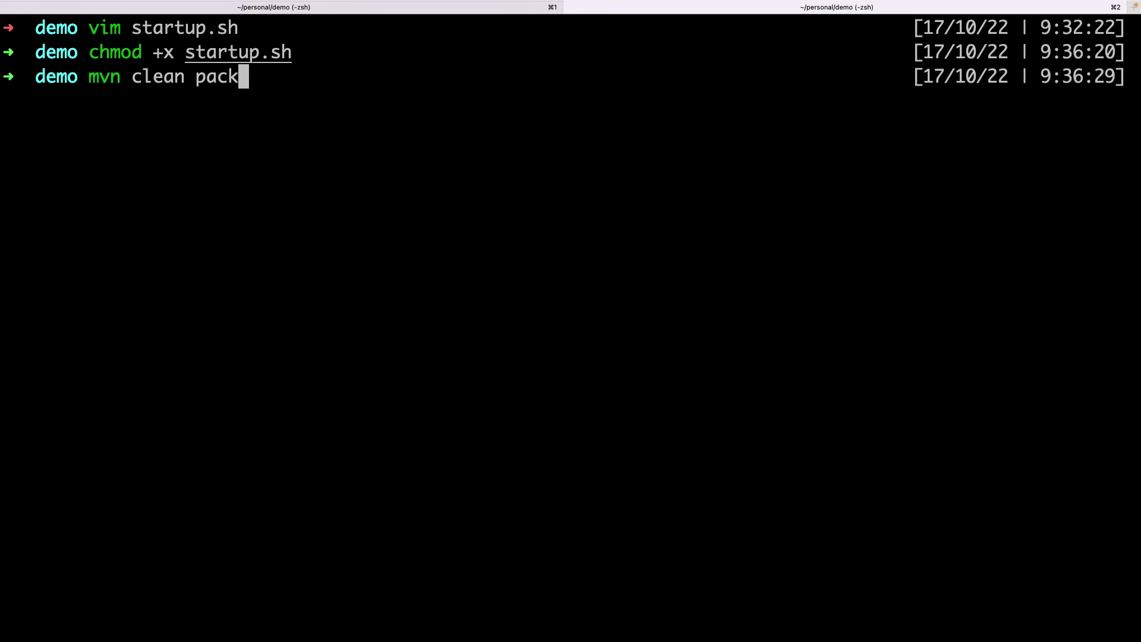
type("age")
key("Return")
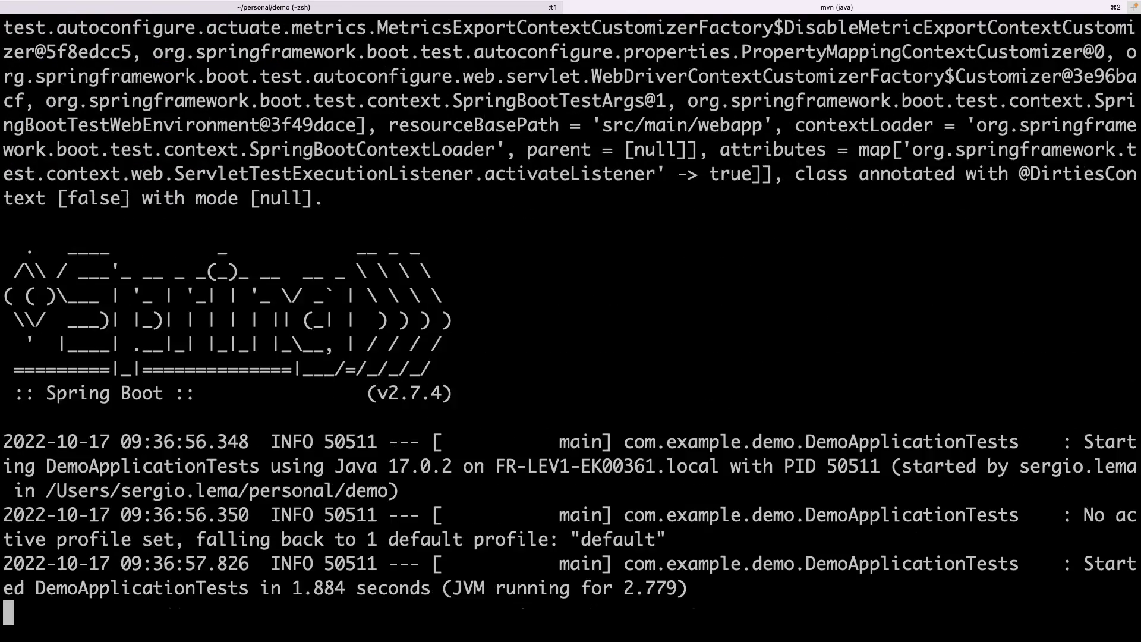
- Compose aws s3 cp from target to s3://my-bucket-sergio, reusing the jar name as destination
key("ctrl+l")
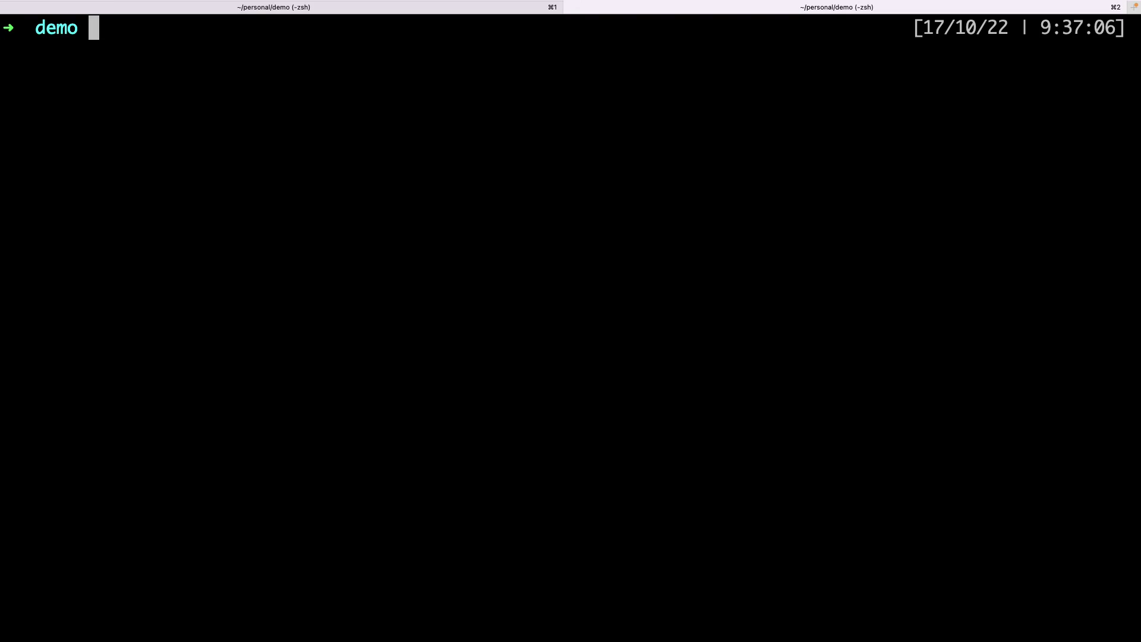
type("aws s")
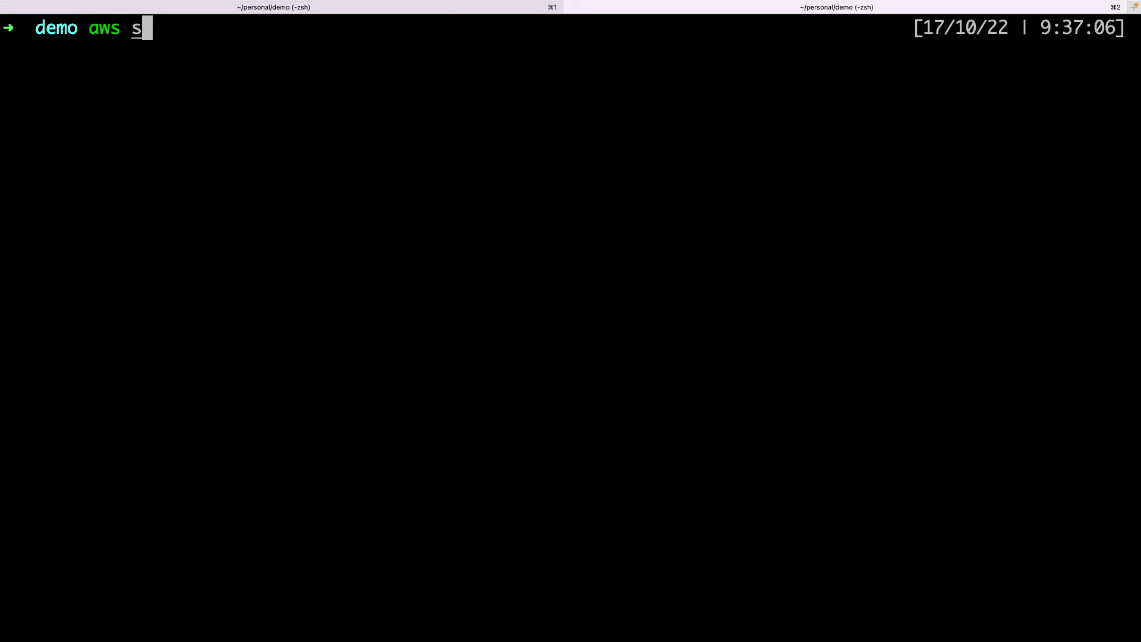
type("3 cp tar")
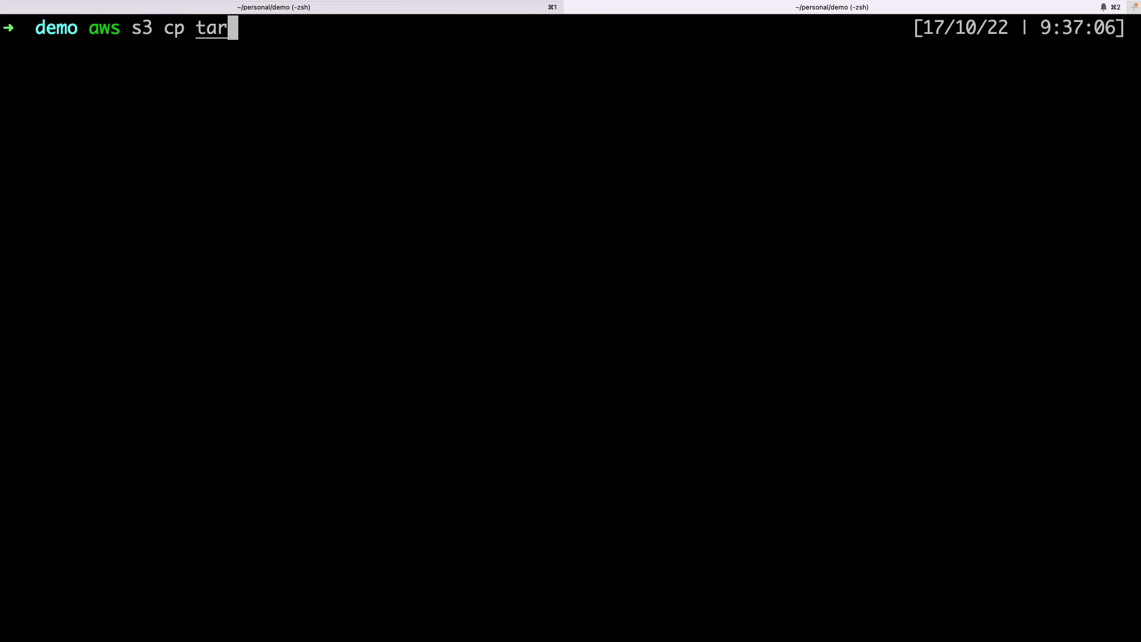
key("Tab")
type("demo")
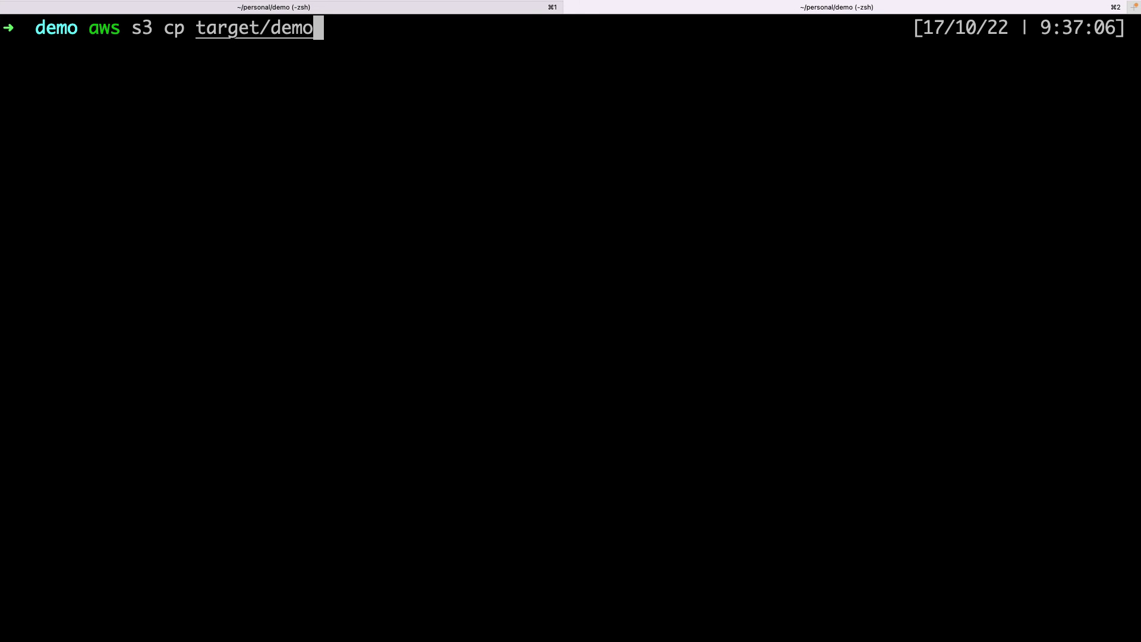
type("-0.0.1-")
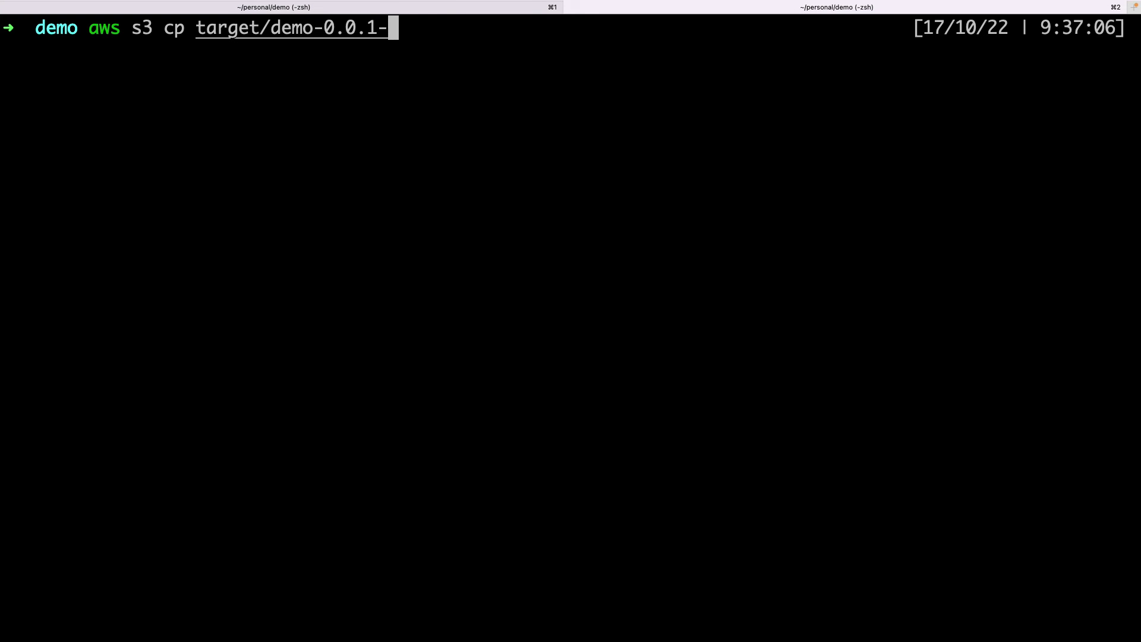
type("SNAPTHOTjar ")
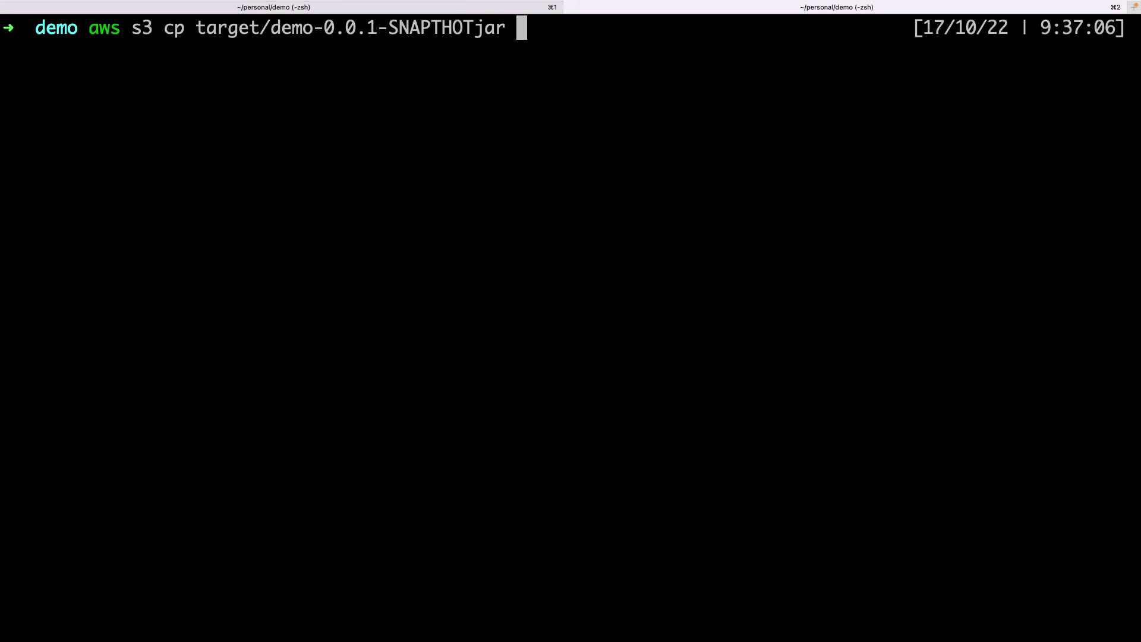
type("s3://")
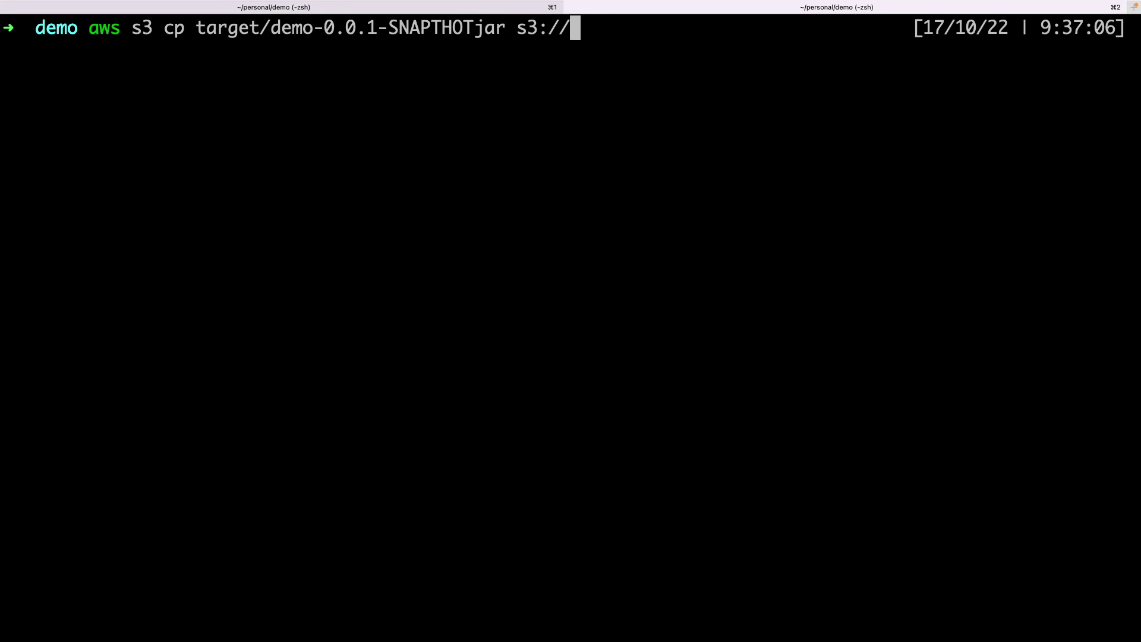
type("my-bucket-sergio")
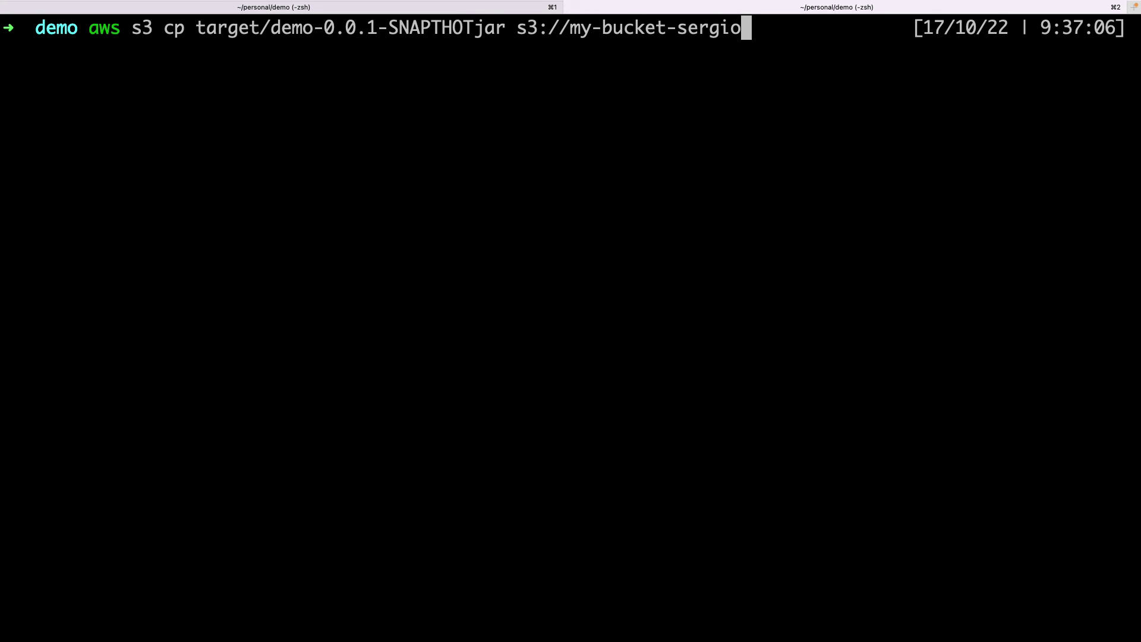
type("/")
left_click_drag(271, 27, 504, 37)
type("demo-0.0.1-SNAPTHOTjar")
- Insert the missing dots before 'jar' in both the source and destination paths
key("Left")
key("Left")
key("Left")
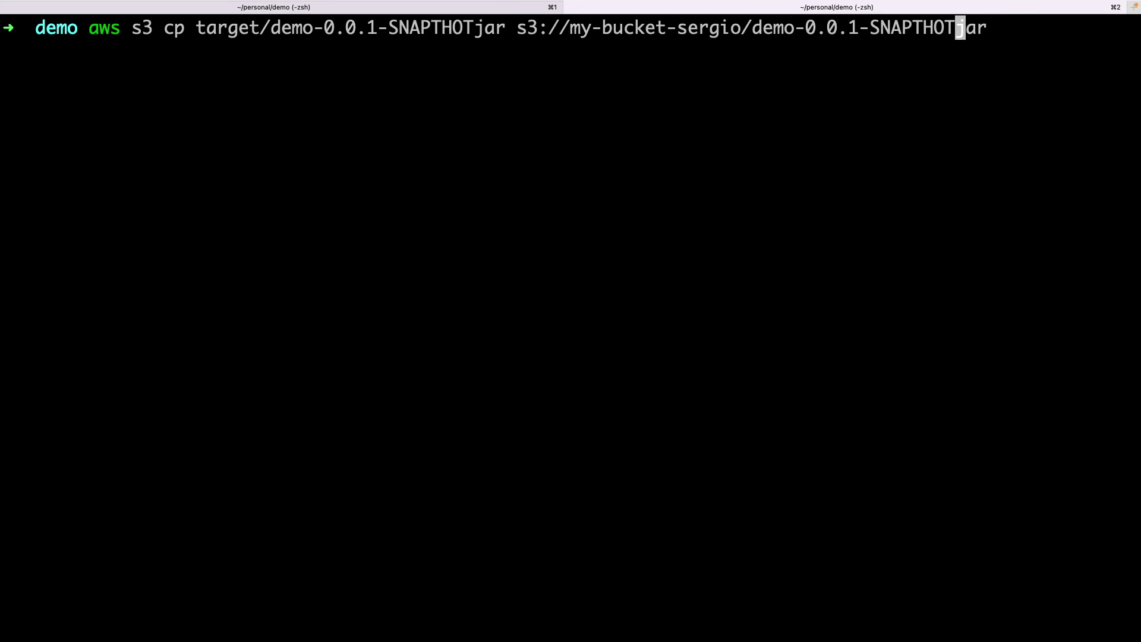
type(".")
key("alt+Left")
key("alt+Left")
key("alt+Left")
key("alt+Left")
key("alt+Left")
key("alt+Left")
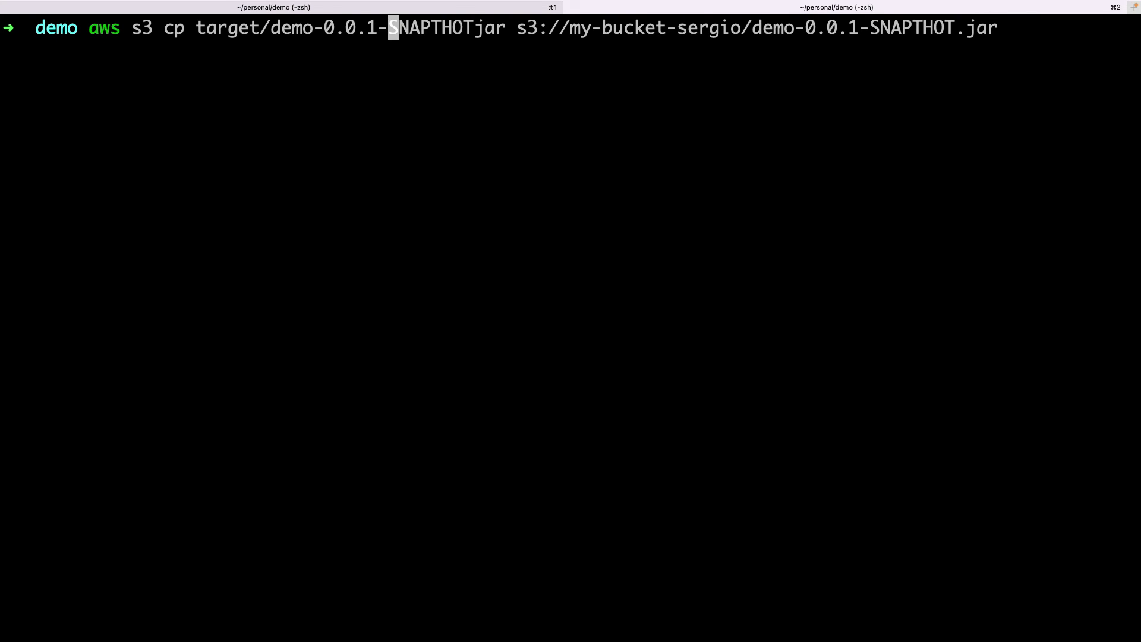
key("alt+Right")
key("Left")
key("Left")
key("Left")
type(".")
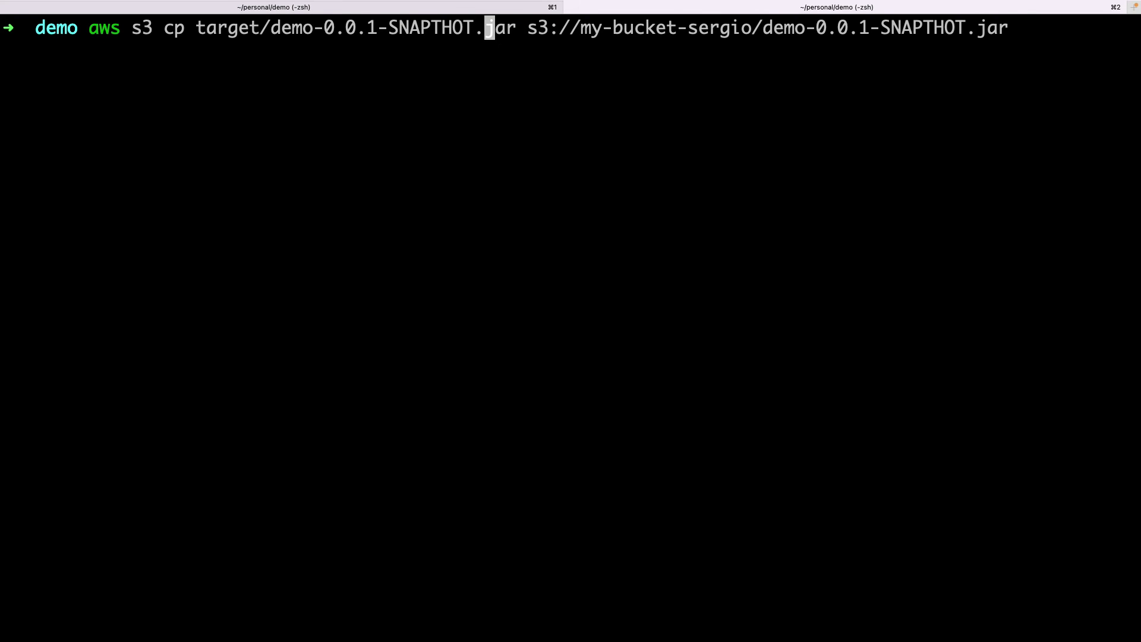
key("ctrl+e")
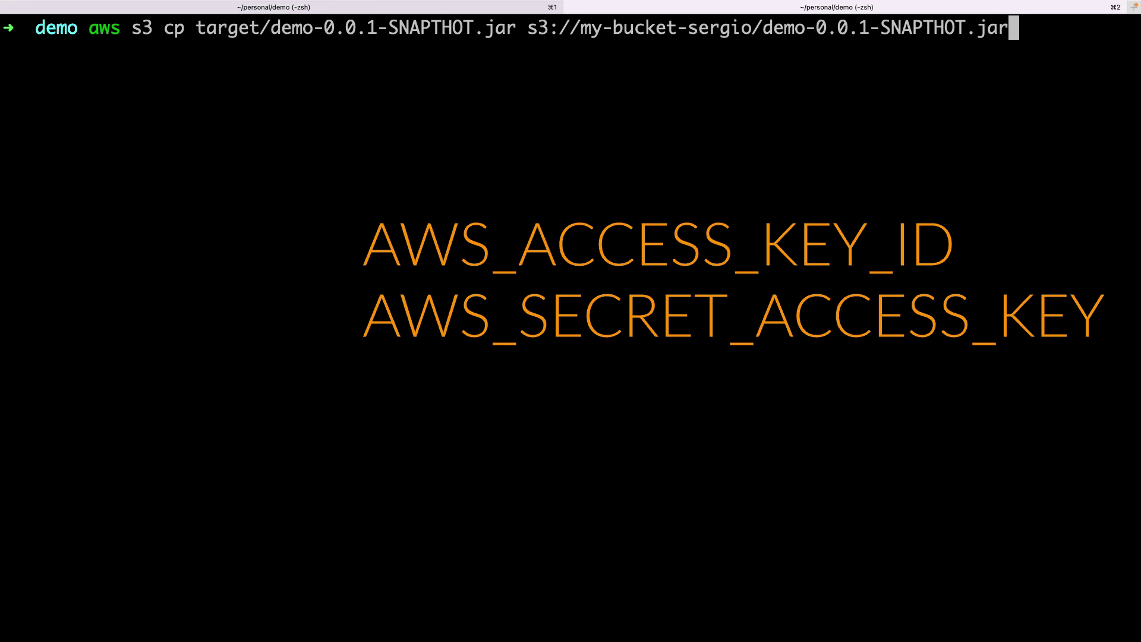
- Run the S3 upload, then draft a t2.micro run-instances command with file://startup.sh user-data
key("Return")
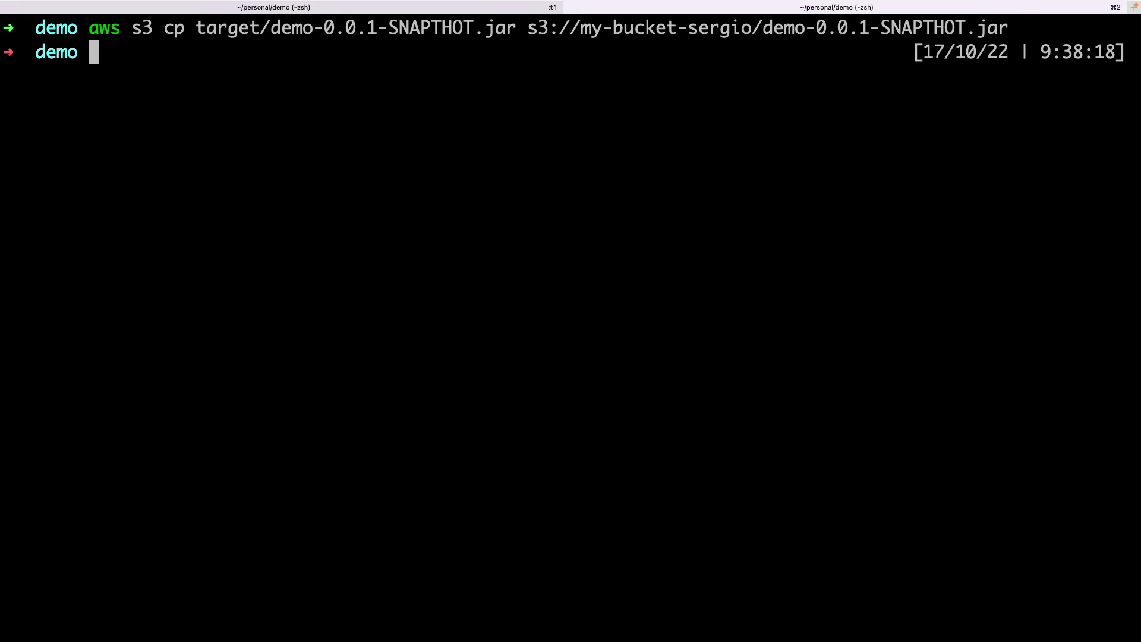
type("aws ")
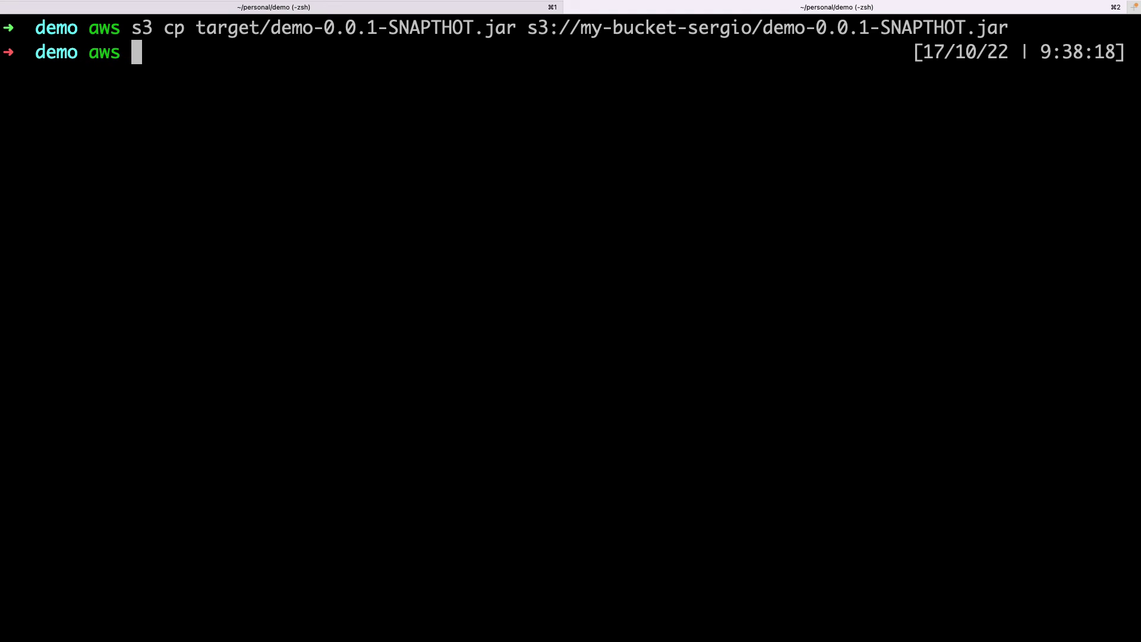
type("ec2 run-")
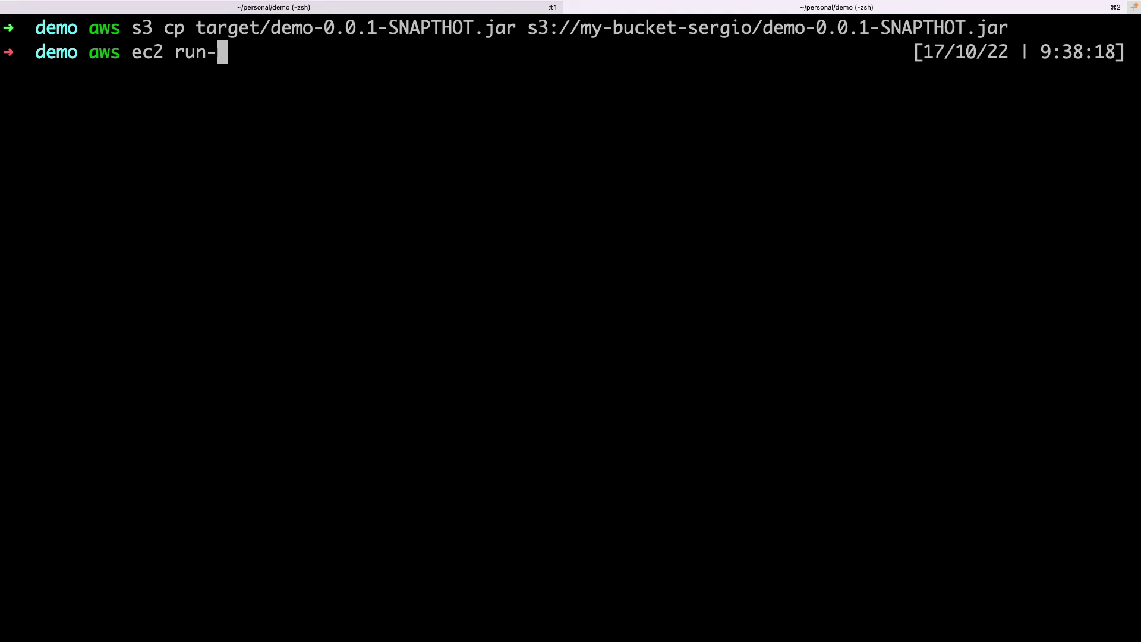
type("instances --imag")
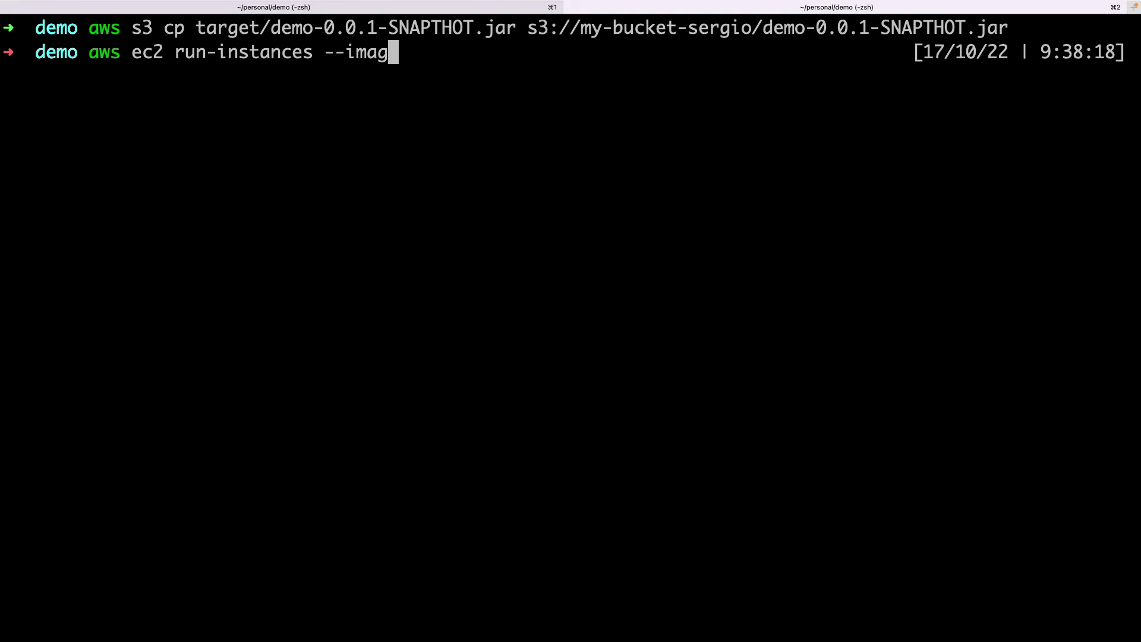
type("e-id am")
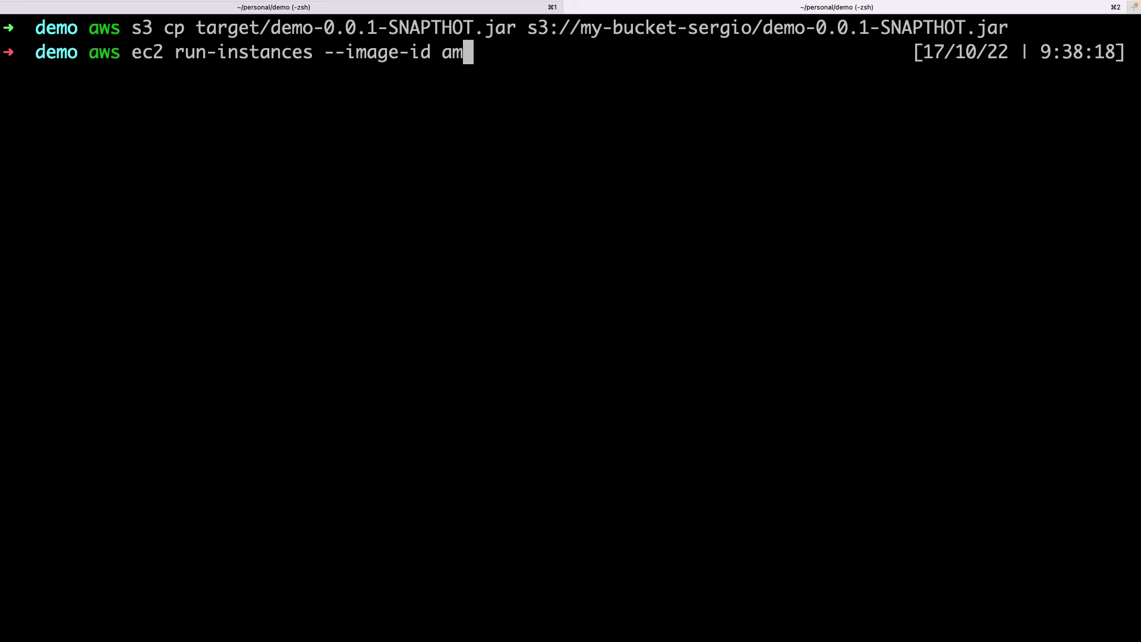
type("a")
key("BackSpace")
type("i-abc")
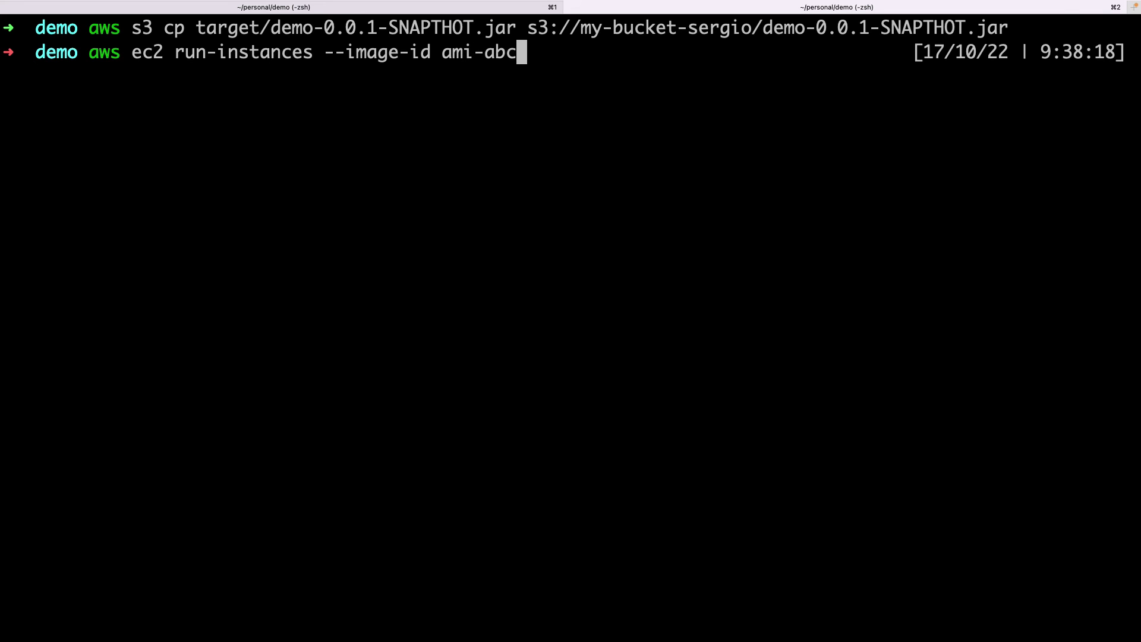
type("d --count 1 --")
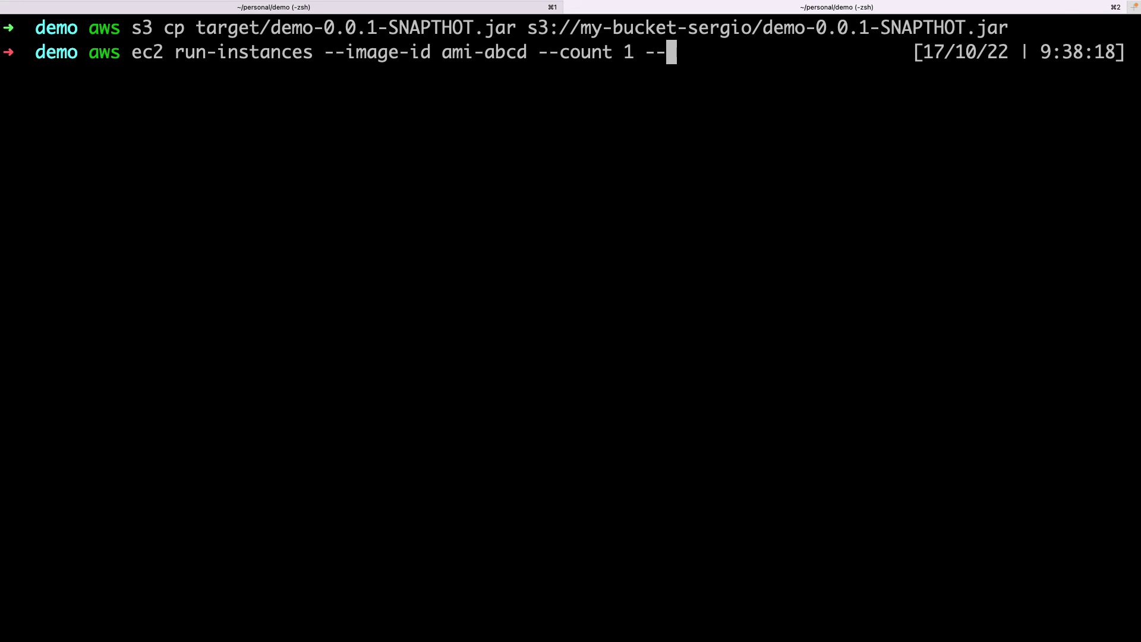
type("instance-type t2;")
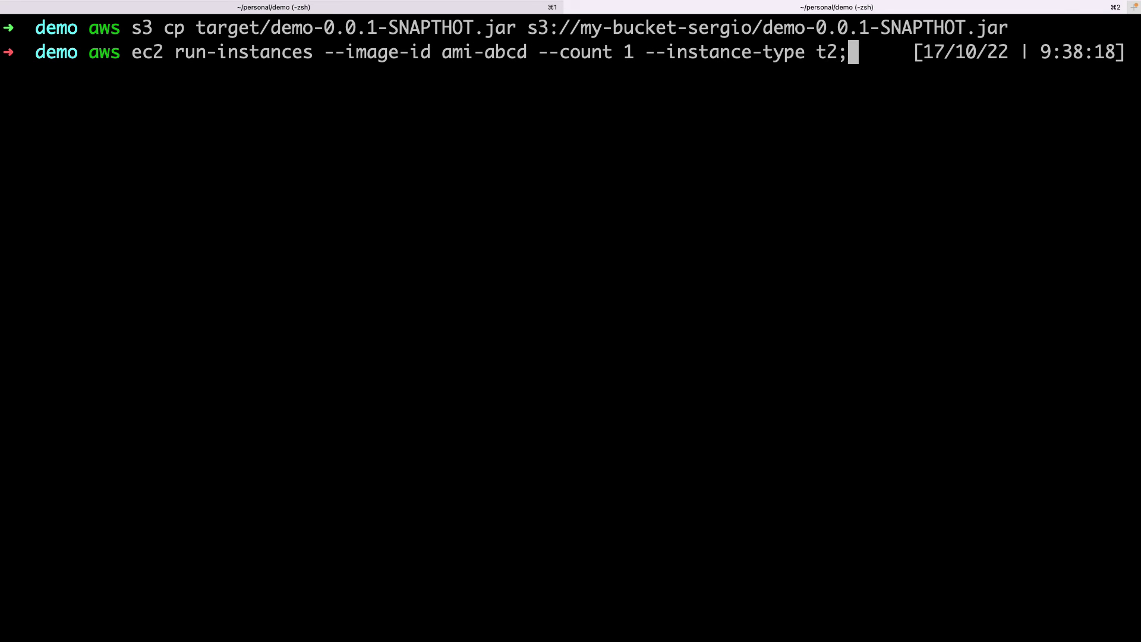
type("micro --ke")
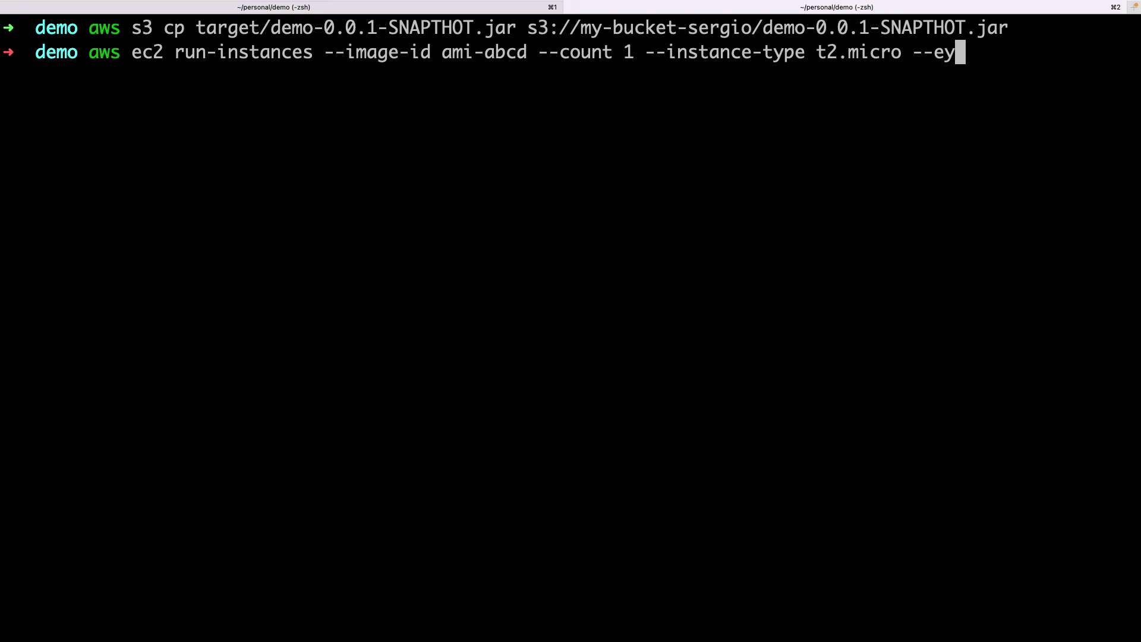
type("y-name")
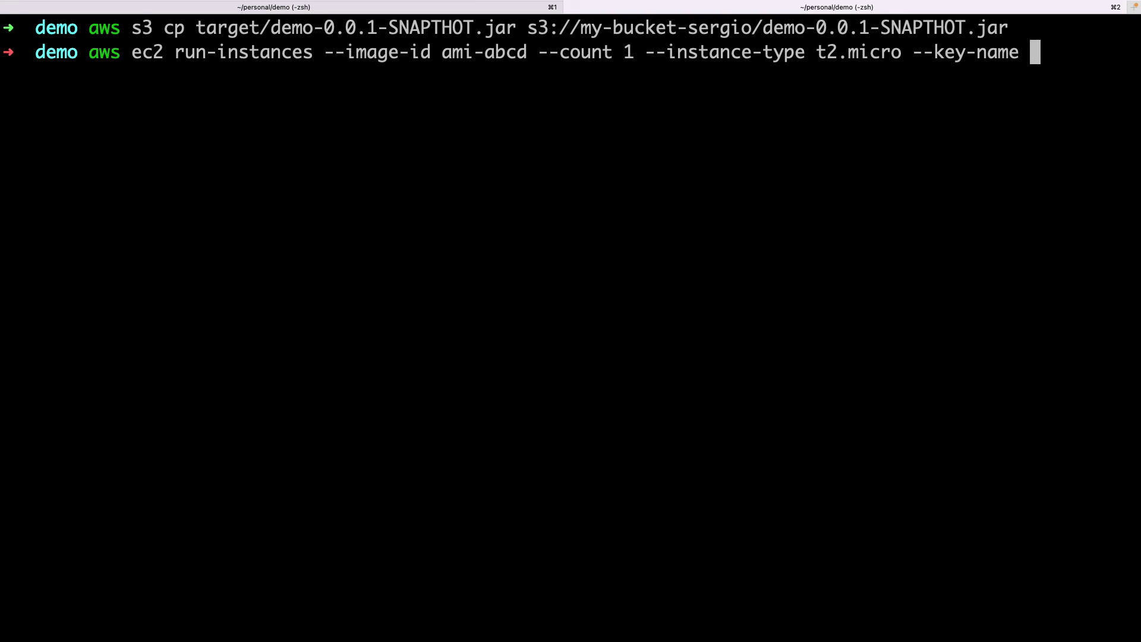
type(" my-key --su")
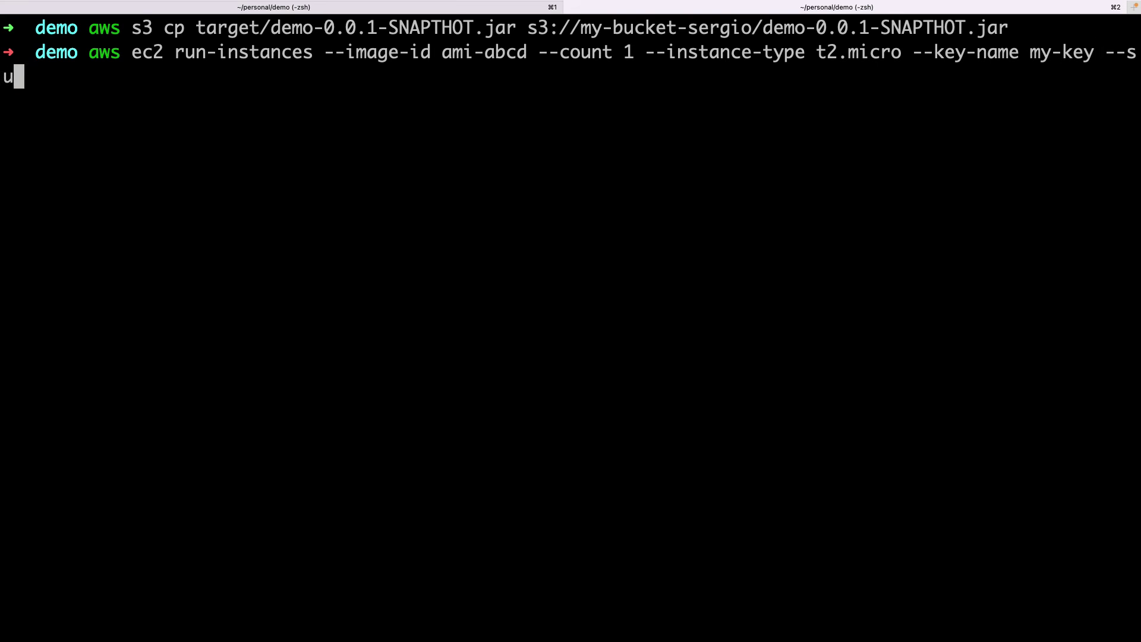
type("bnet-id subnet-")
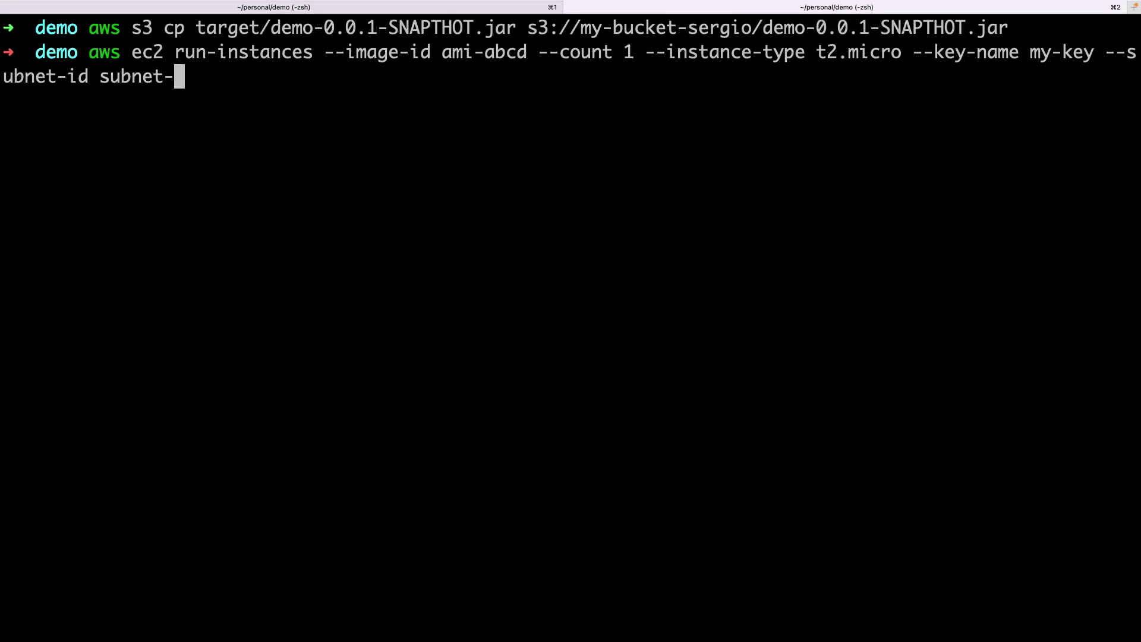
type("abcd --securiyt")
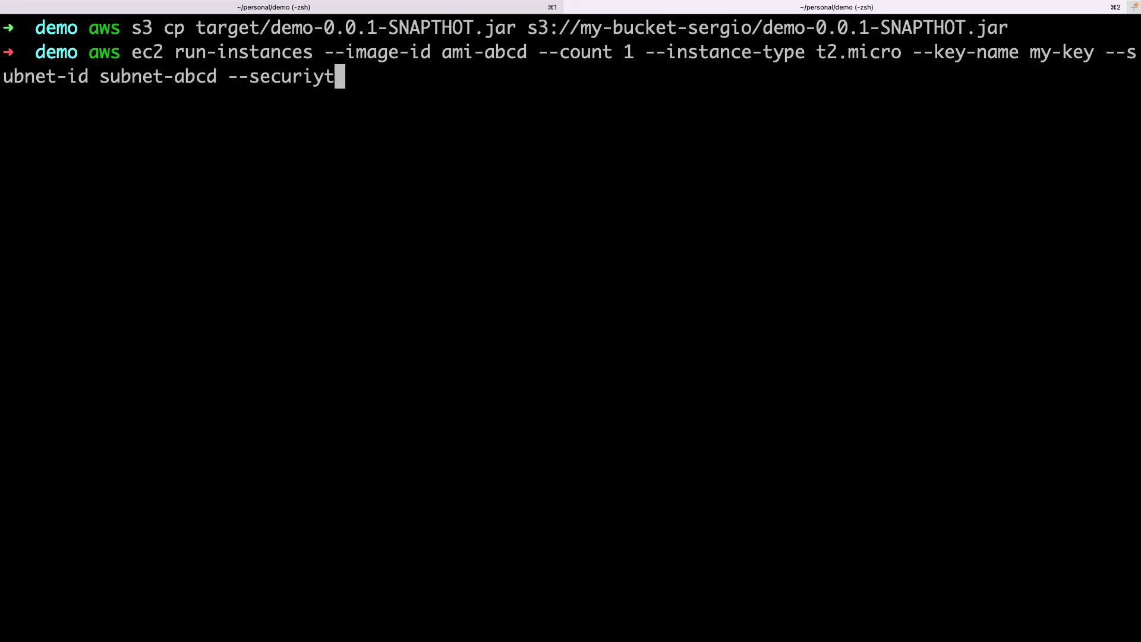
key("BackSpace")
key("BackSpace")
type("ty-group s")
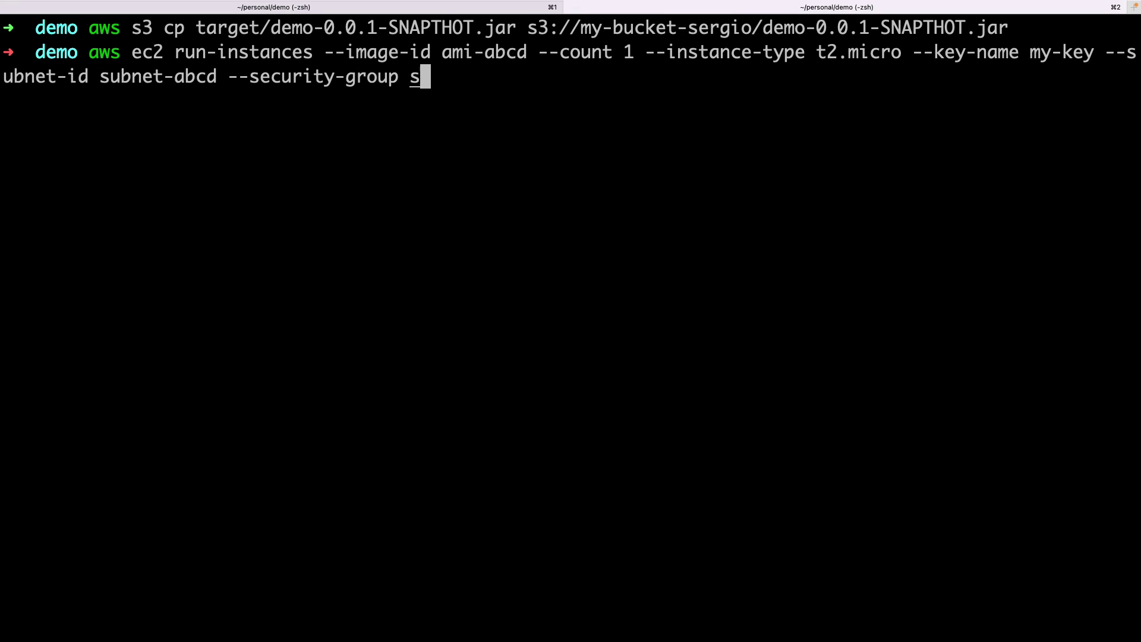
type("g")
key("BackSpace")
key("BackSpace")
type("my")
key("BackSpace")
type("y-se")
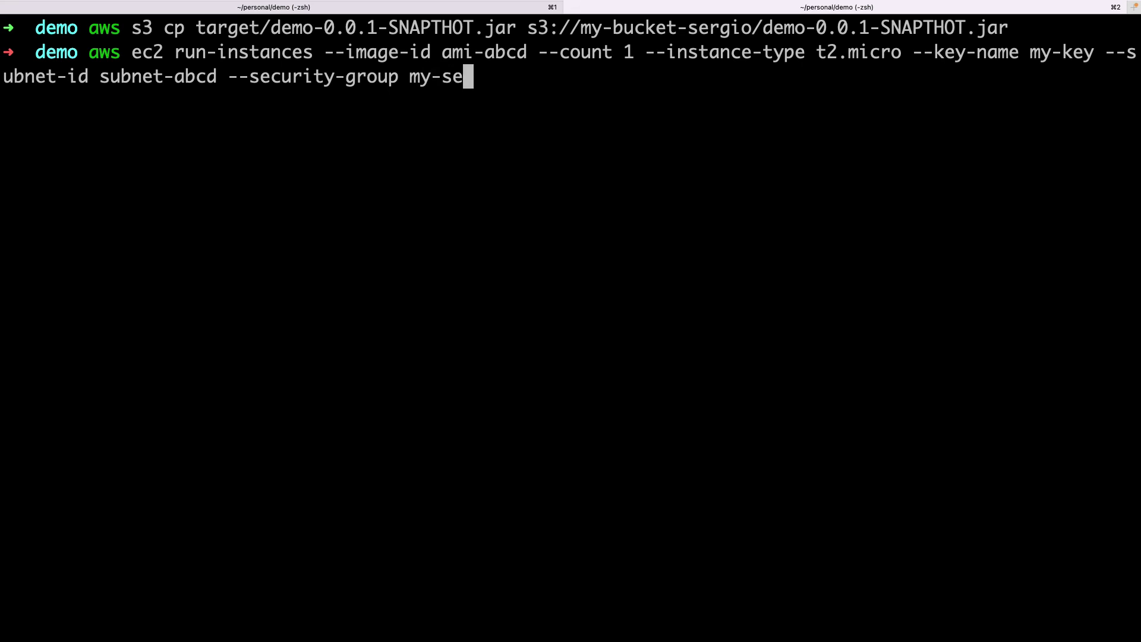
type("curity-group ")
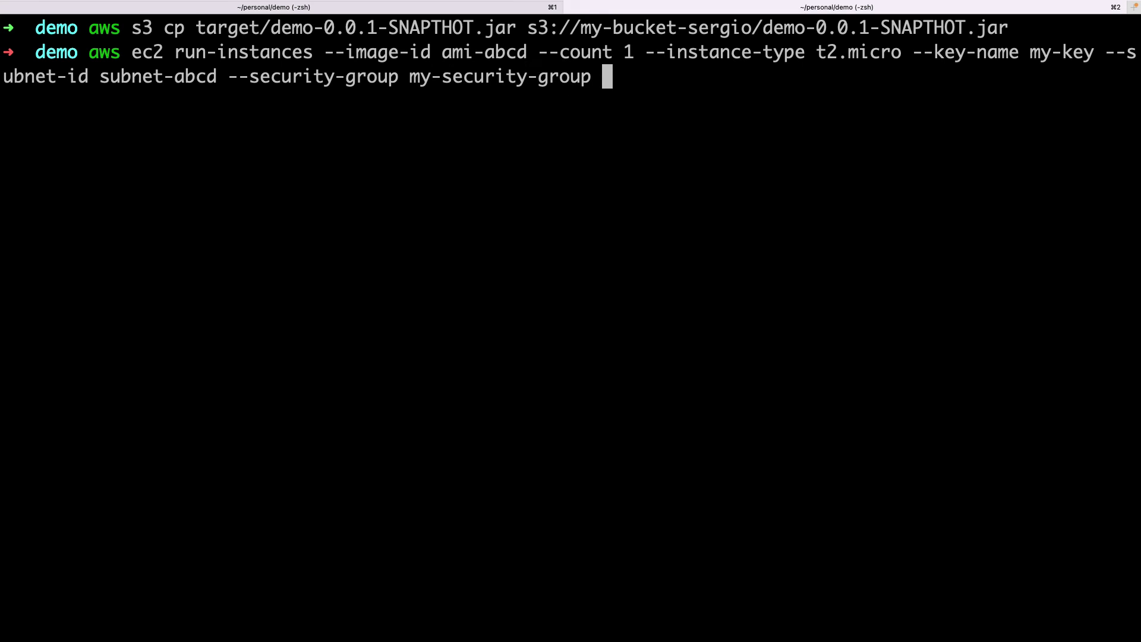
type("--user-data file/")
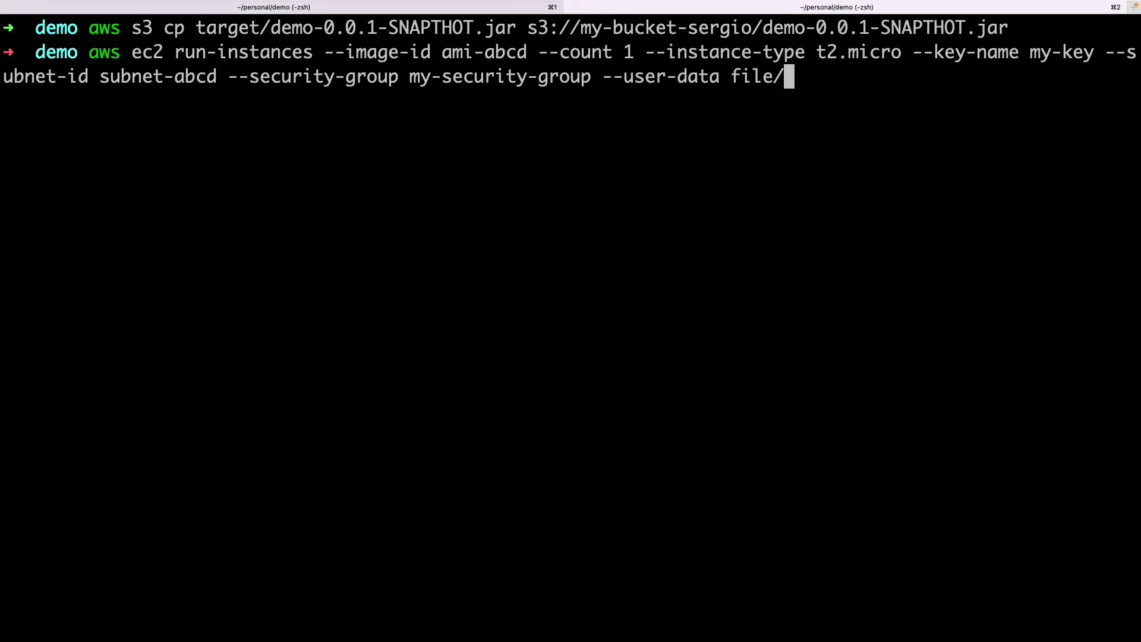
key("BackSpace")
type("://startup_")
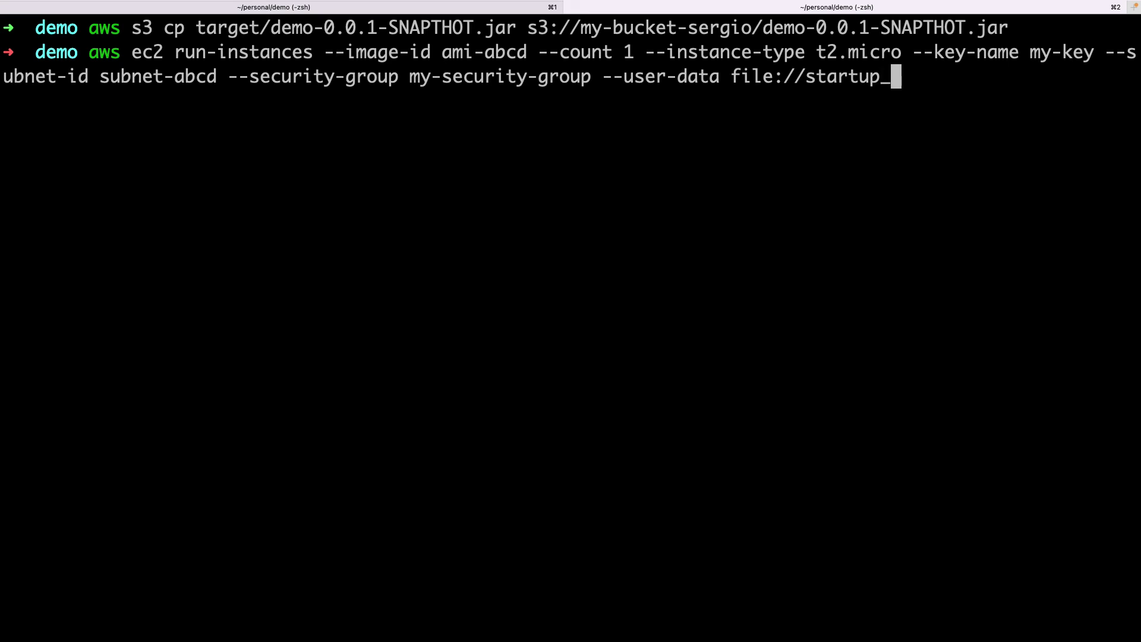
type(".sh --associate-pub")
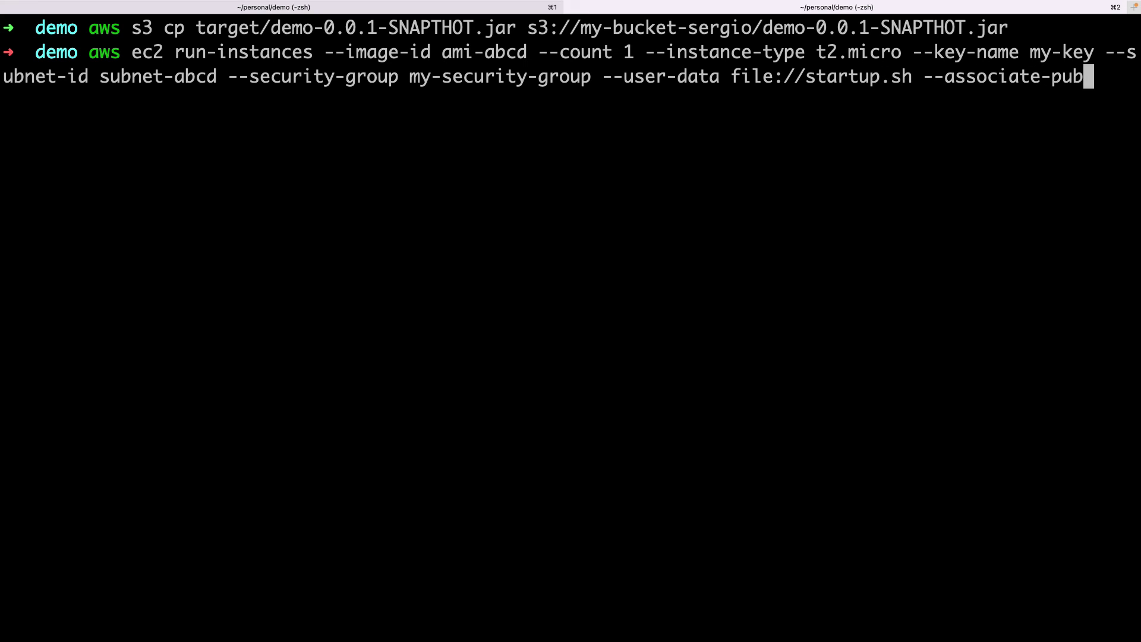
type("lic-iip-addres")
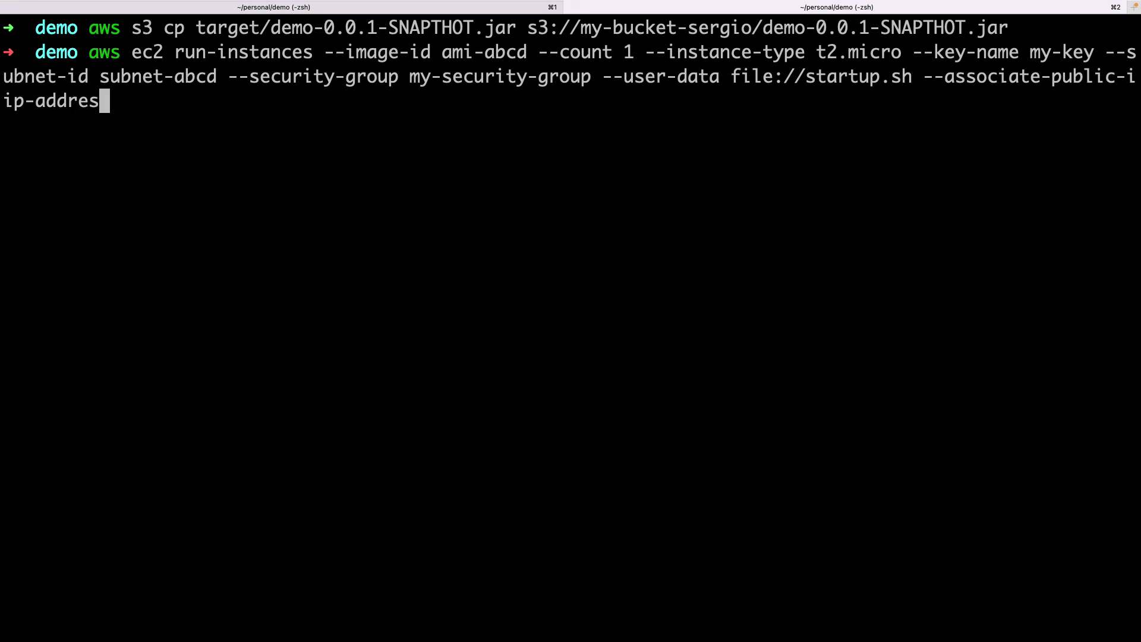
type("s")
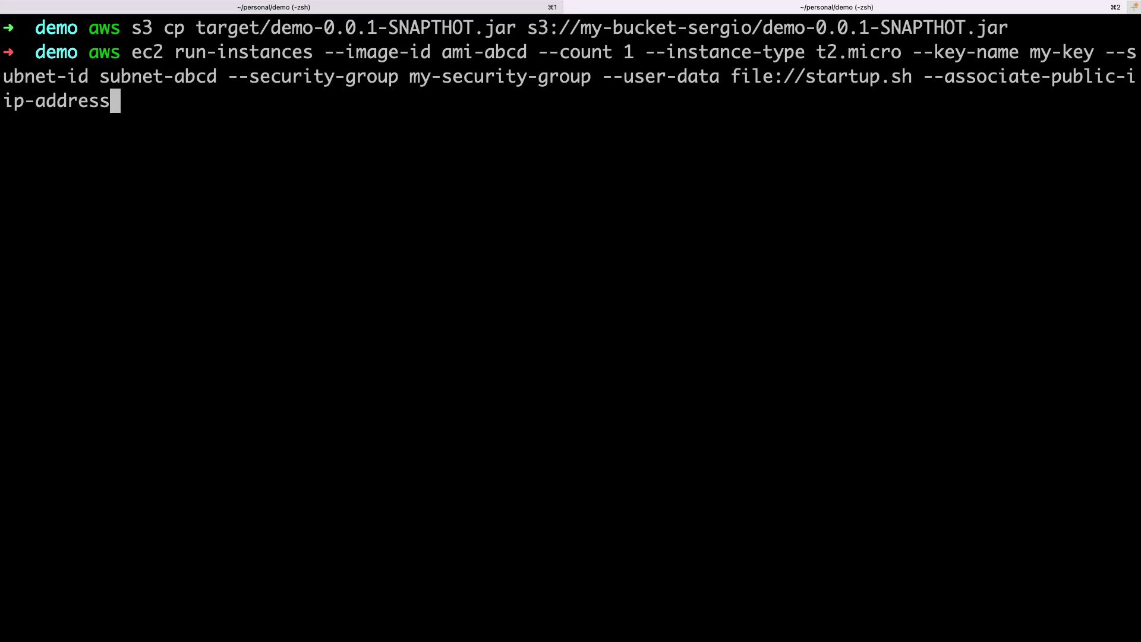